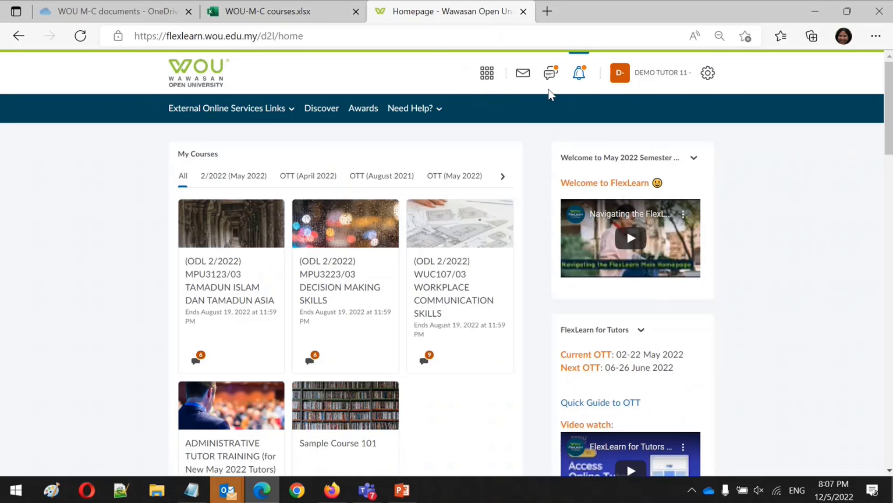
# Step: Check the course selector, instant messages, subscription alerts and update alerts from the homepage header
pyautogui.click(488, 76)
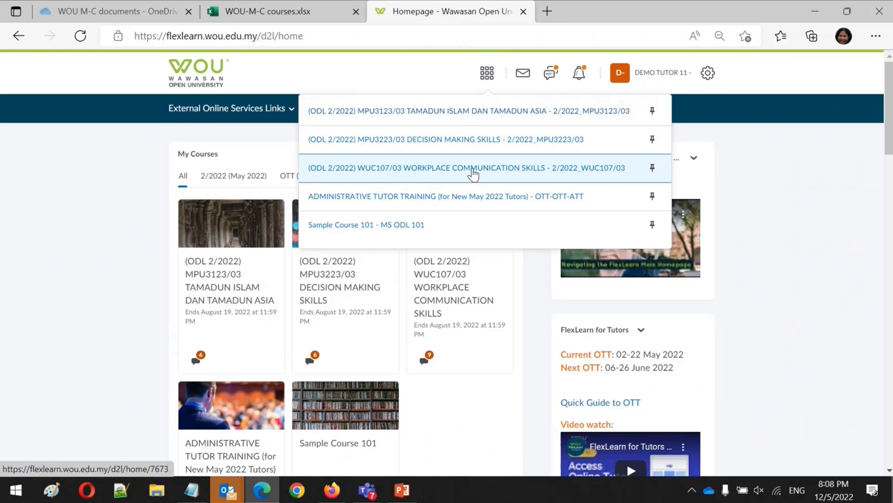
pyautogui.click(523, 75)
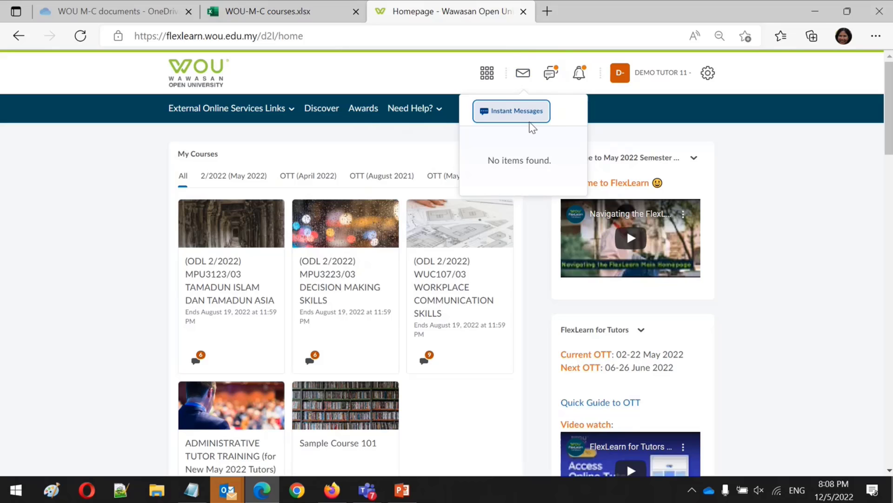
pyautogui.click(551, 75)
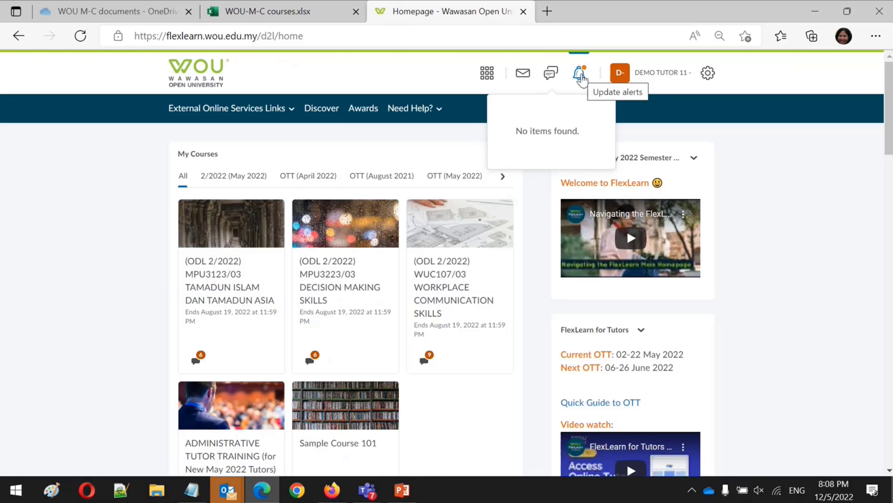
pyautogui.click(580, 74)
pyautogui.click(580, 75)
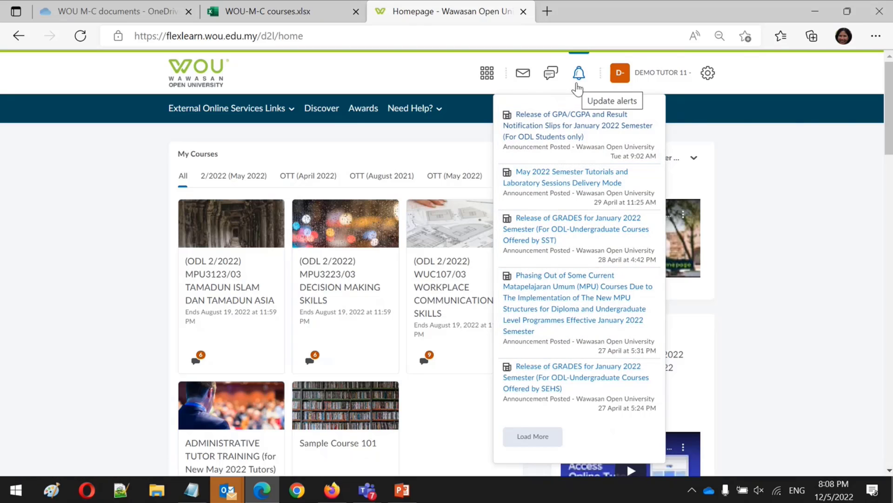
# Step: Open the account's notification settings and look over the contact methods, activity summary and instant notification sections
pyautogui.click(667, 87)
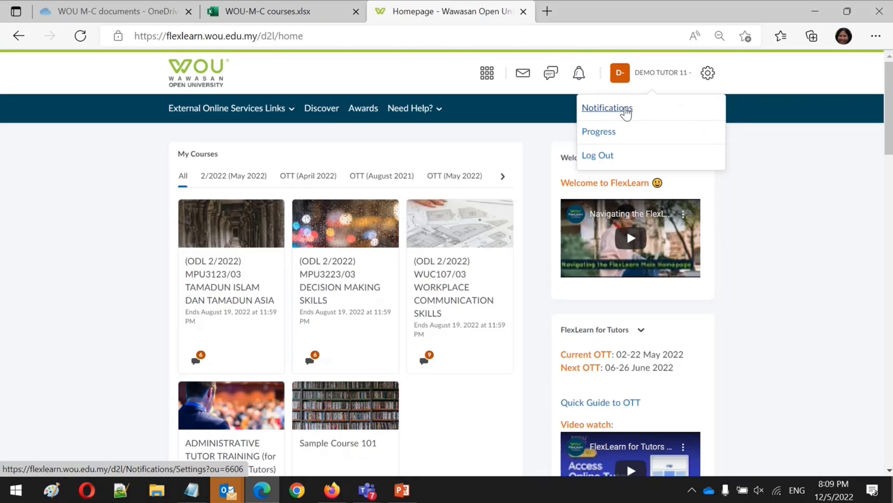
pyautogui.click(627, 112)
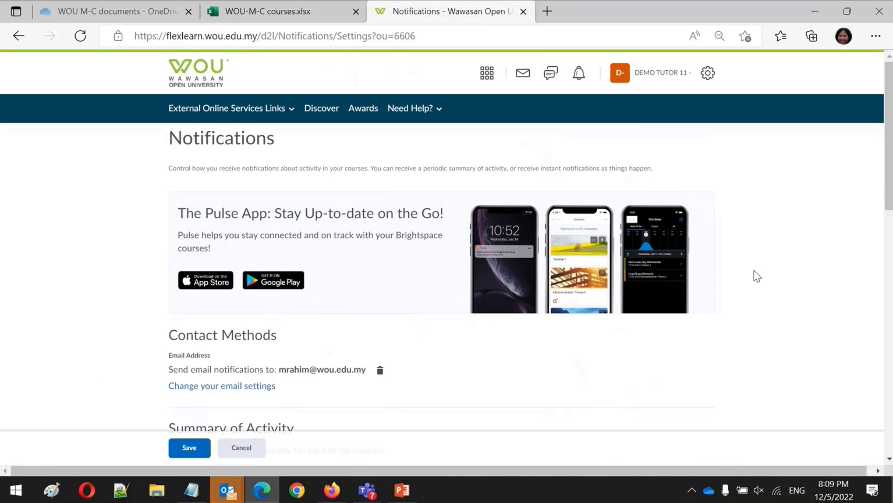
pyautogui.click(889, 460)
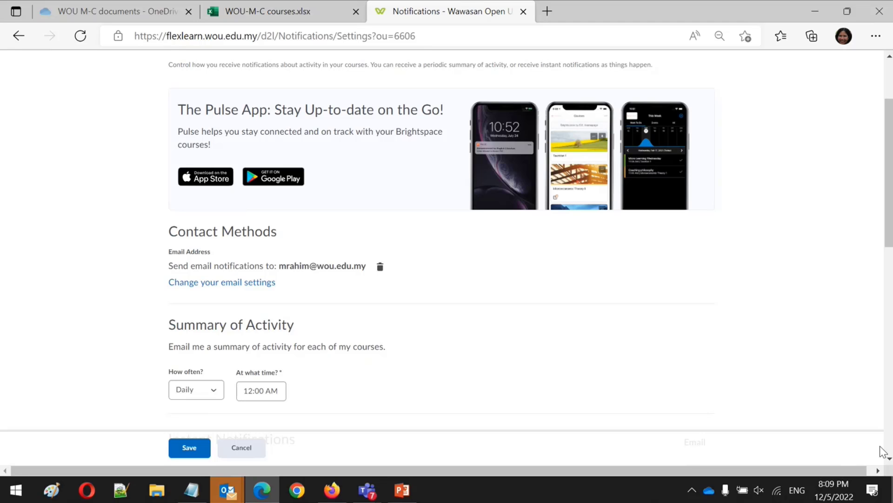
pyautogui.scroll(-9, 890, 452)
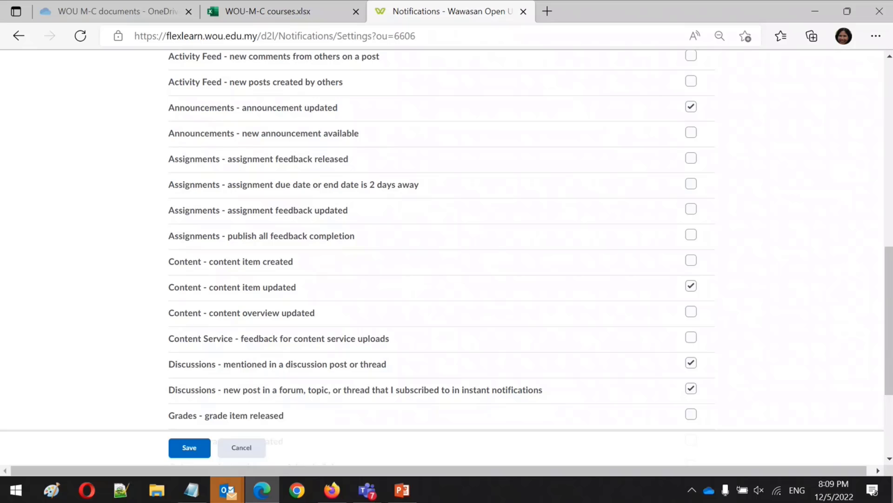
pyautogui.scroll(5, 615, 77)
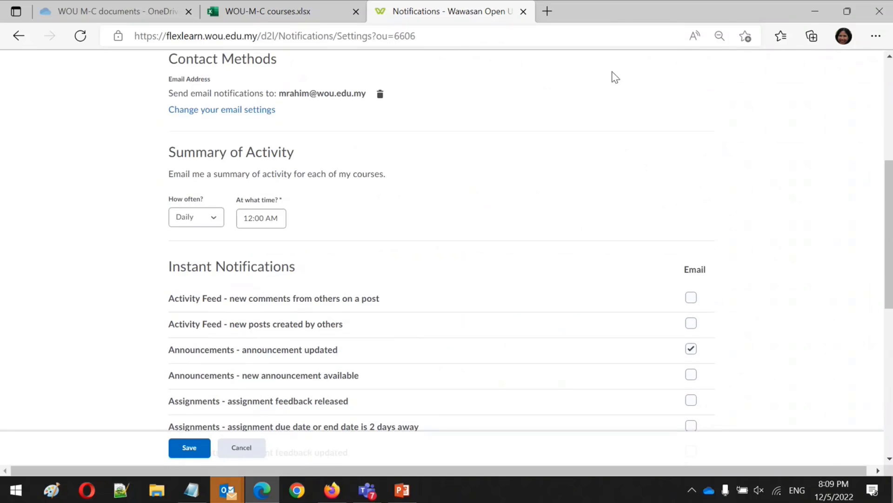
# Step: Examine the frequency and delivery time choices for the Summary of Activity email without changing them
pyautogui.click(206, 218)
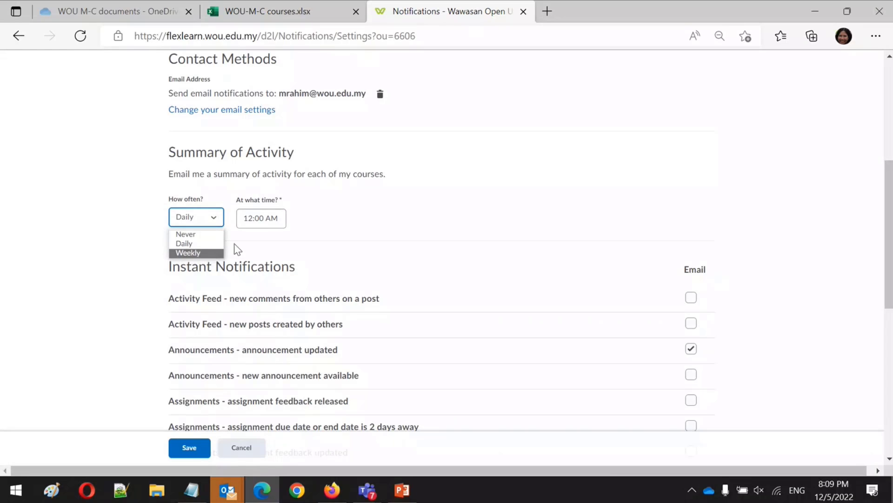
pyautogui.click(282, 224)
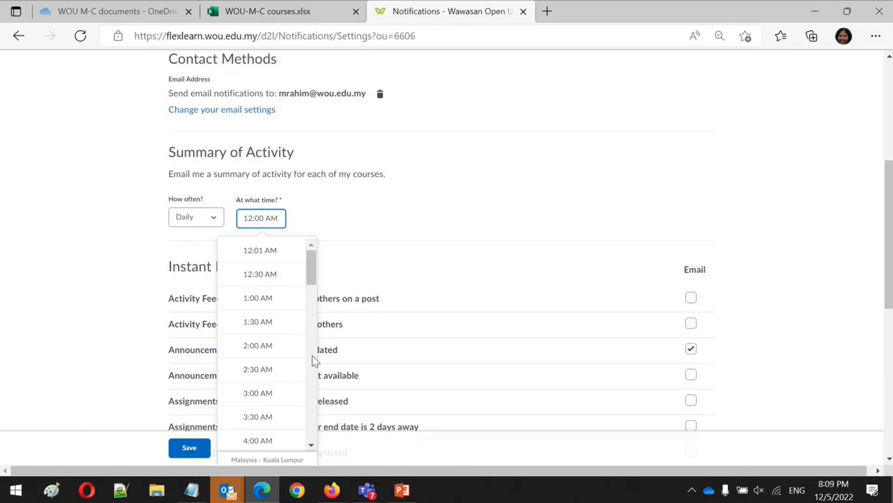
pyautogui.click(397, 214)
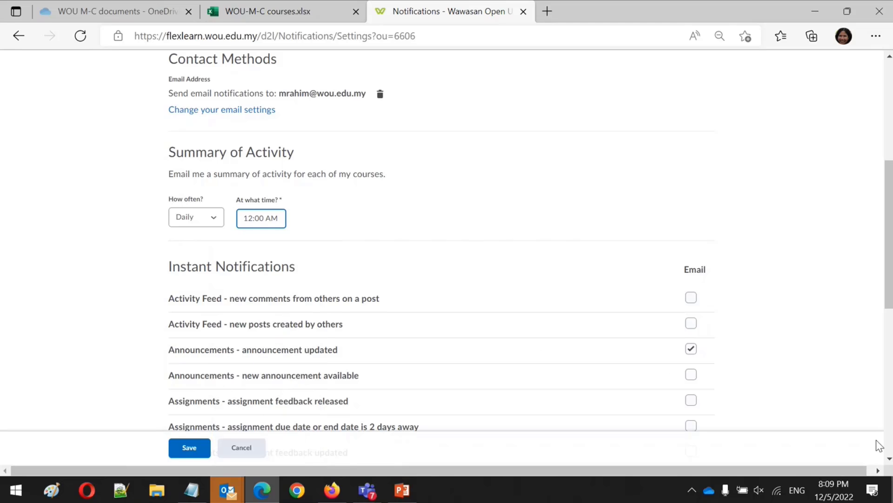
# Step: Review the instant notification, customisation and course exclusion options, and save the notification settings
pyautogui.scroll(-4, 441, 256)
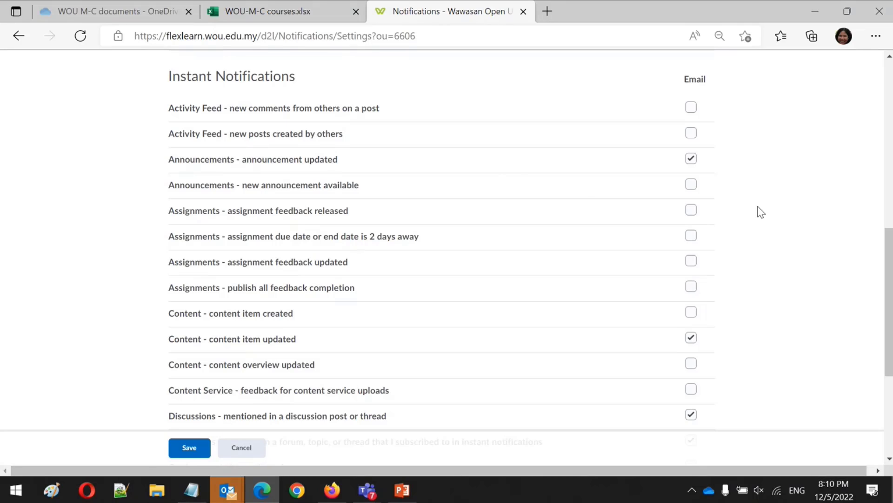
pyautogui.scroll(10, 761, 211)
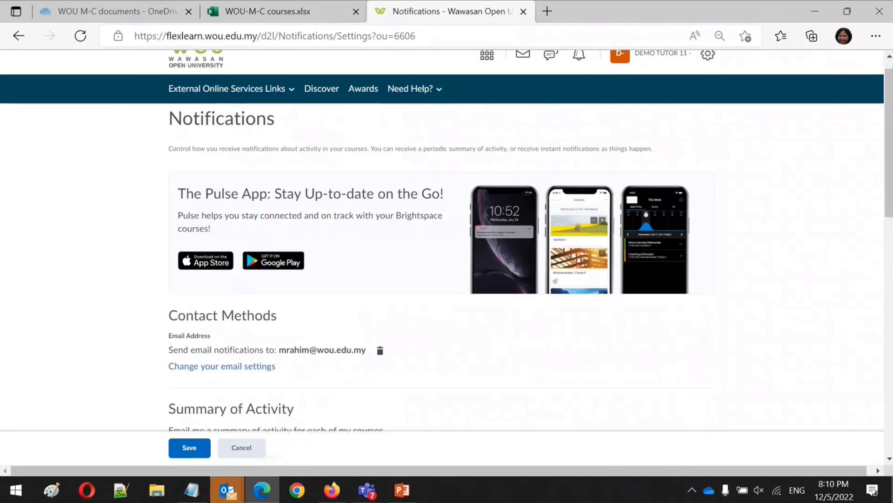
pyautogui.scroll(1, 687, 91)
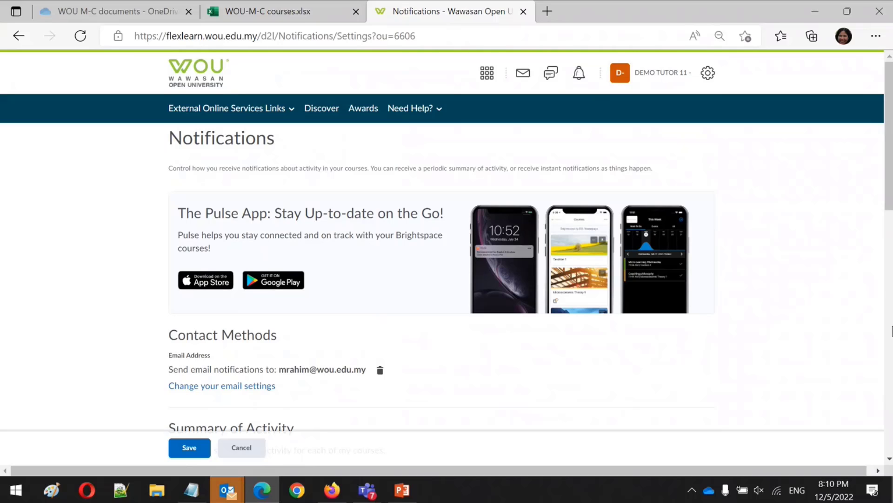
pyautogui.click(890, 349)
pyautogui.click(890, 349)
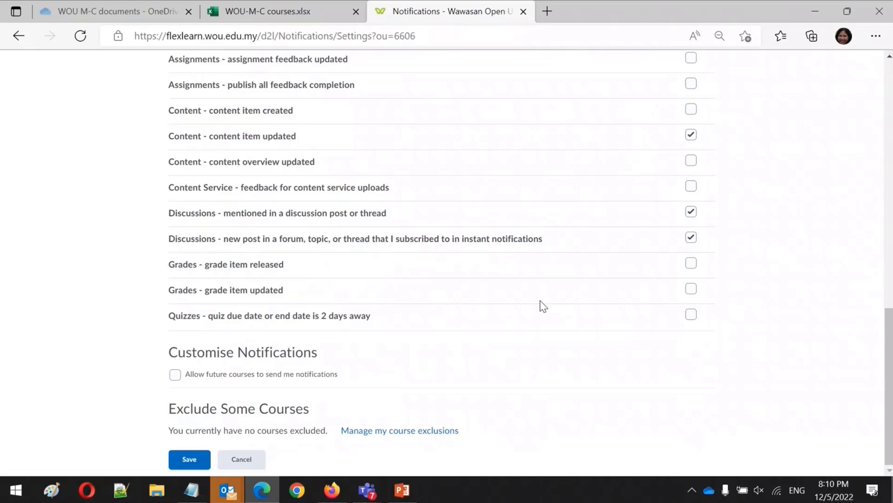
pyautogui.click(188, 460)
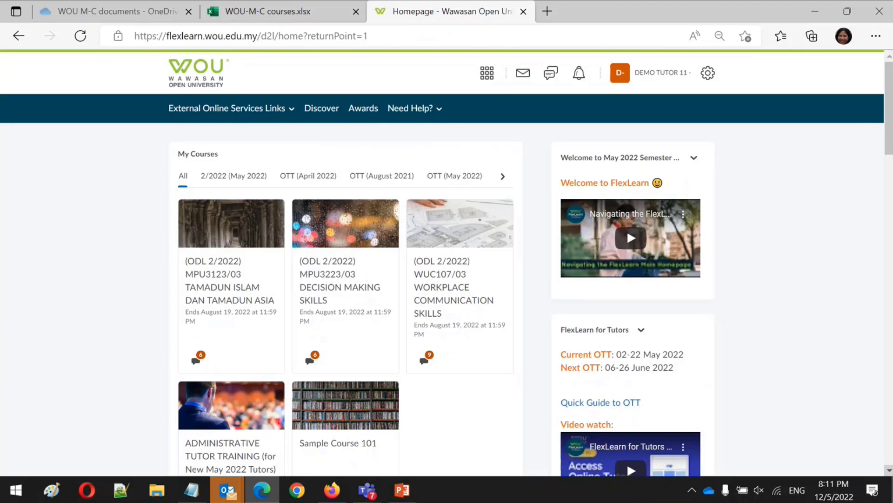
# Step: Browse the My Courses lists for OTT (April 2022), OTT (August 2021), OTT (May 2022) and OTT (November 2020), and return to all courses
pyautogui.click(889, 472)
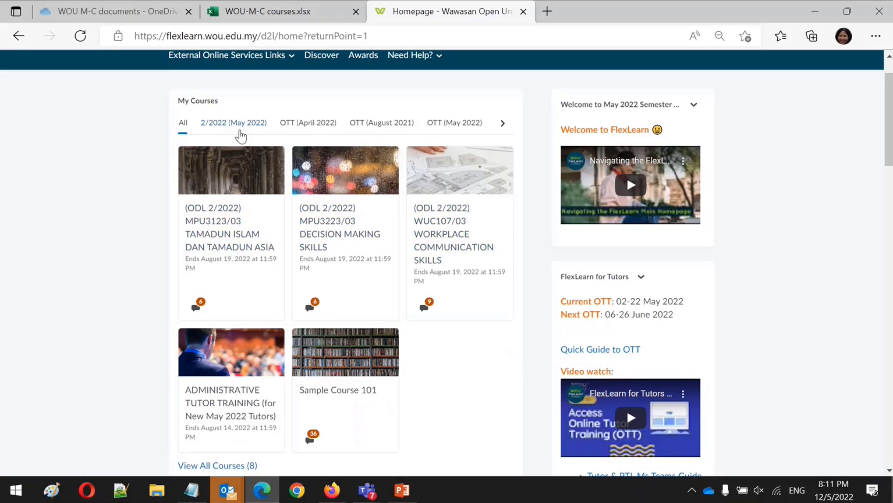
pyautogui.click(305, 134)
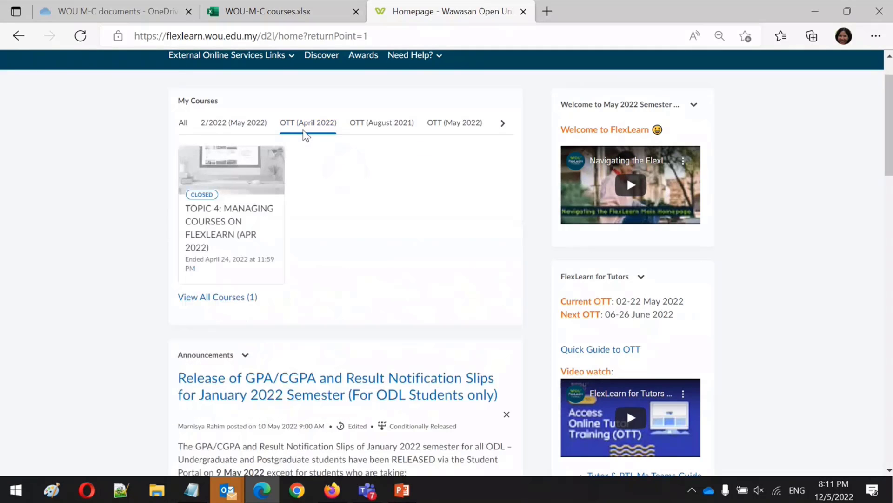
pyautogui.click(377, 133)
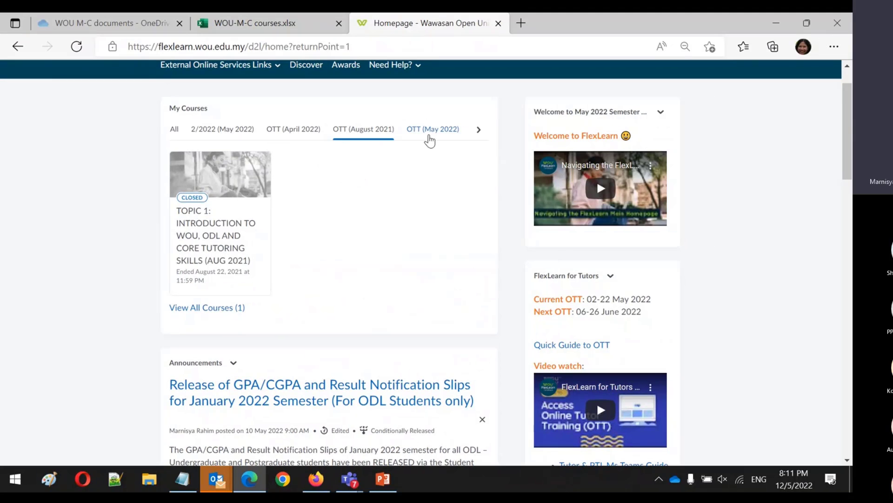
pyautogui.click(429, 137)
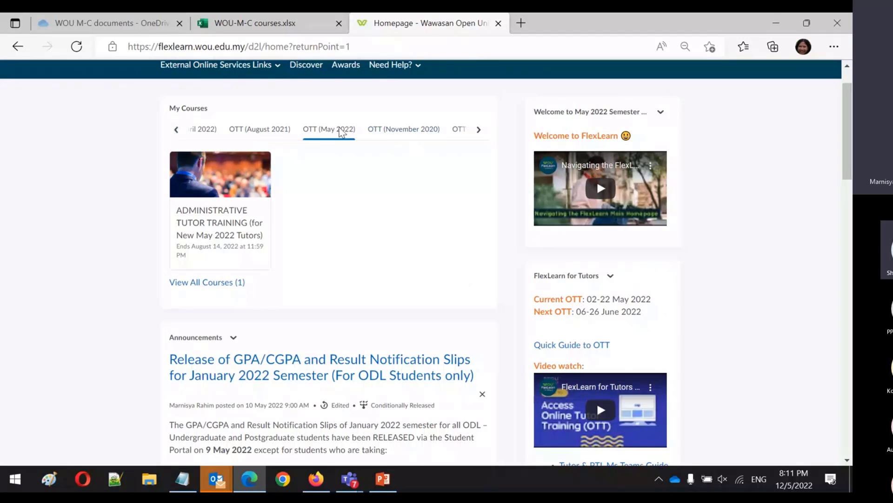
pyautogui.click(398, 133)
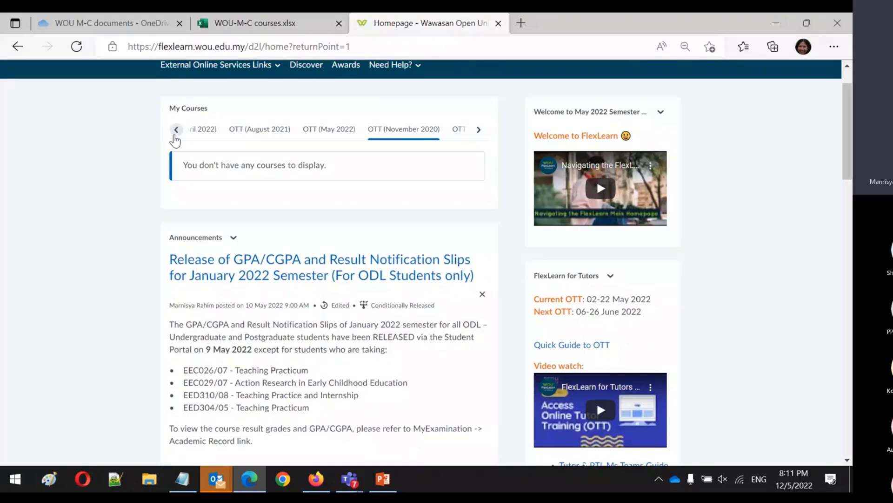
pyautogui.doubleClick(175, 134)
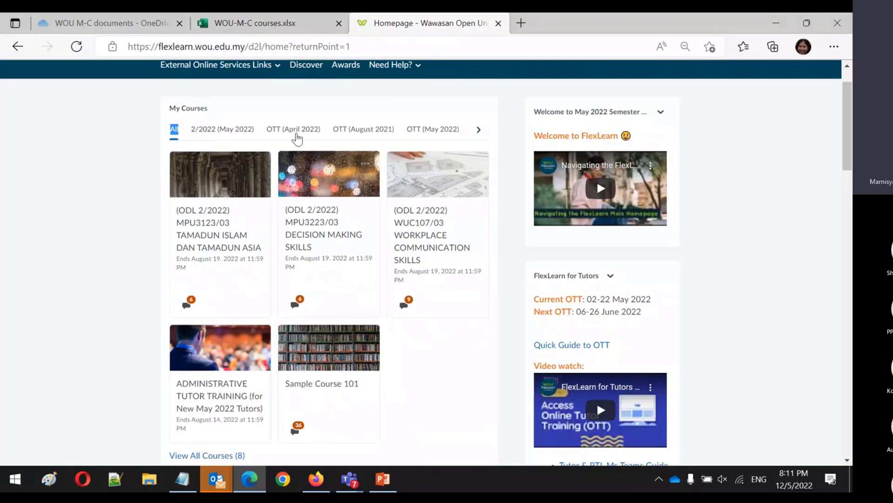
# Step: View the OTT (April 2022) course list again and switch My Courses to the 2/2022 (May 2022) semester
pyautogui.click(296, 135)
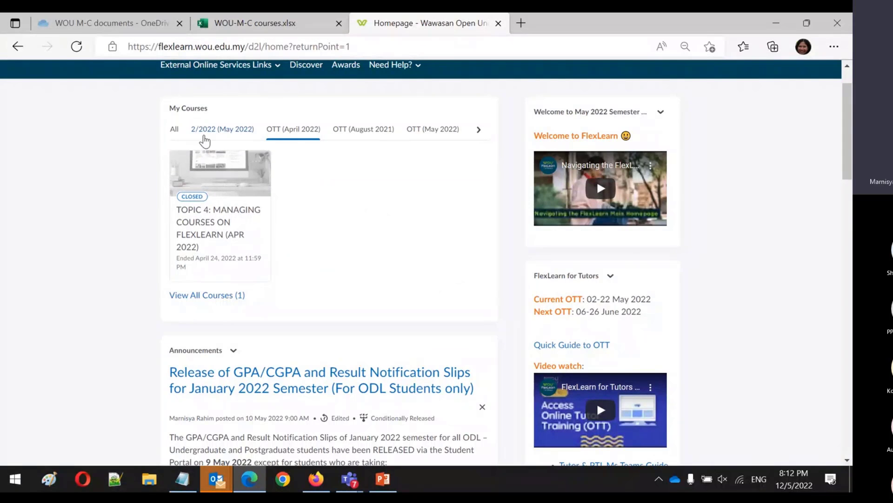
pyautogui.click(212, 134)
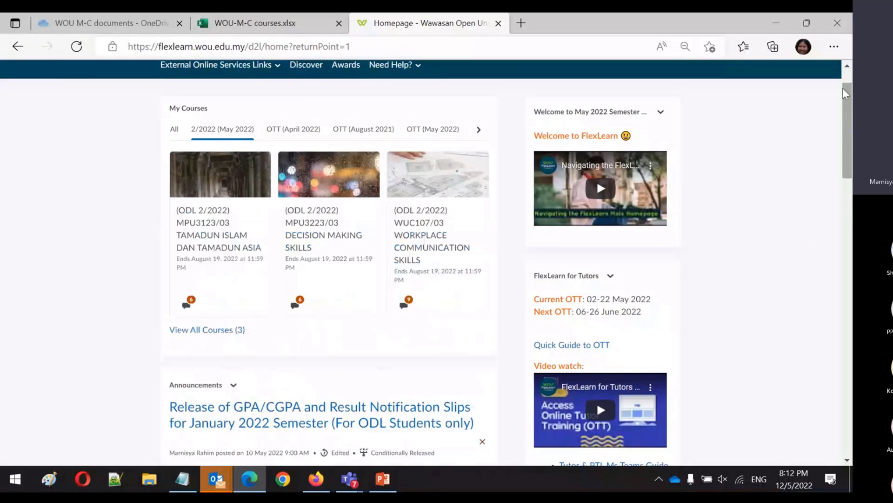
pyautogui.scroll(2, 848, 73)
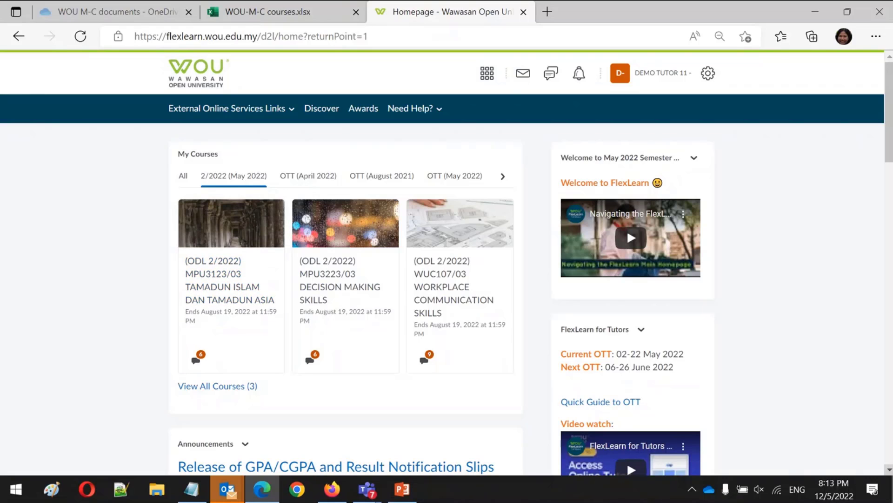
# Step: Read through the homepage announcements and the tutor, school and ODL student resource links down to the site calendar
pyautogui.scroll(-1, 626, 226)
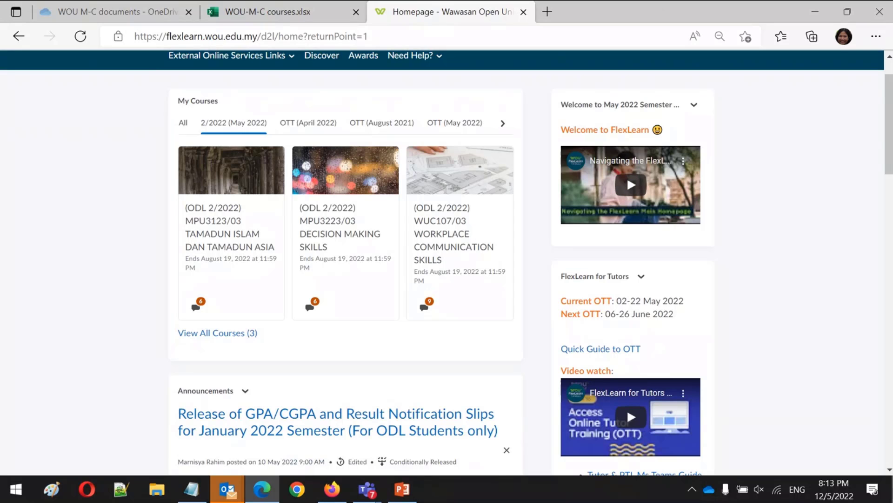
pyautogui.scroll(-3, 568, 191)
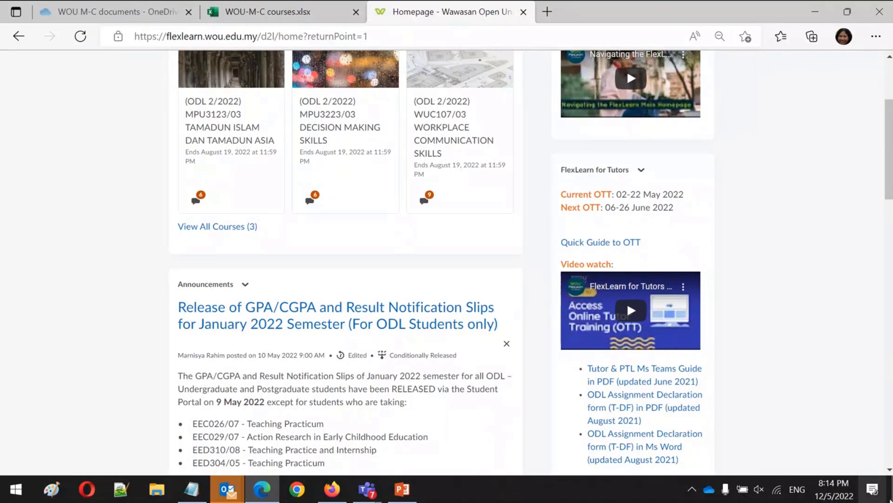
pyautogui.scroll(-2, 889, 469)
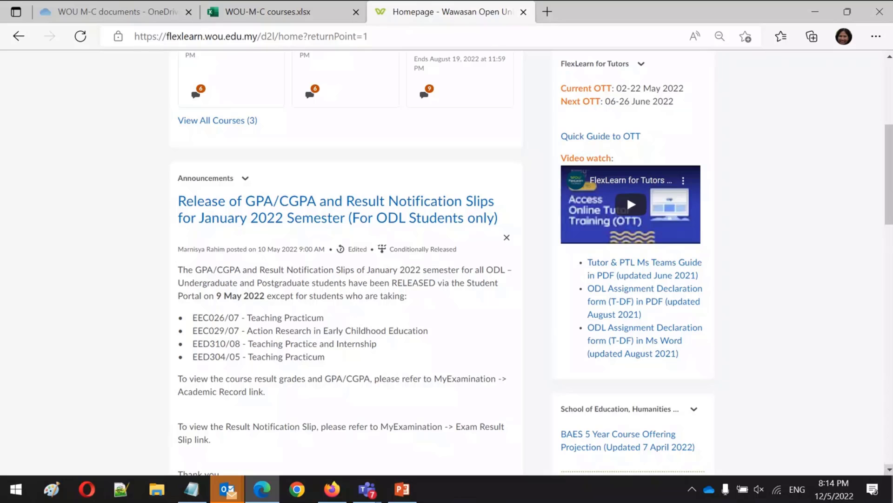
pyautogui.scroll(-1, 888, 476)
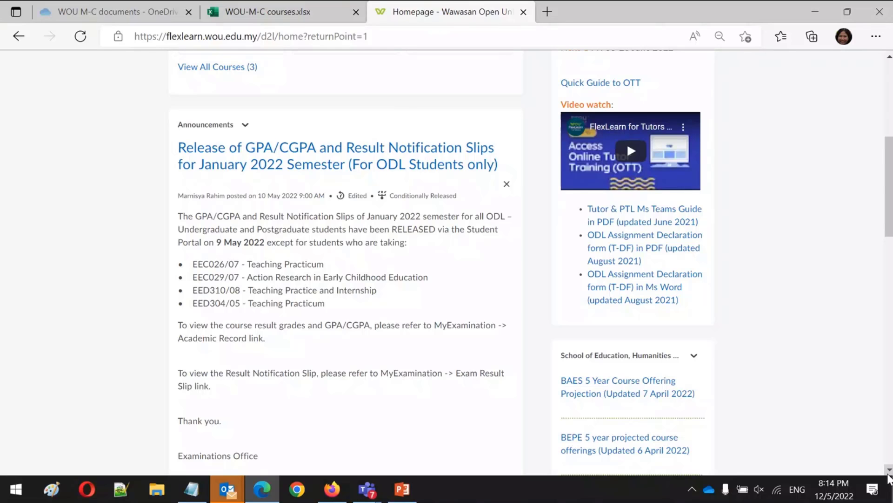
pyautogui.scroll(-4, 888, 476)
pyautogui.scroll(-2, 888, 477)
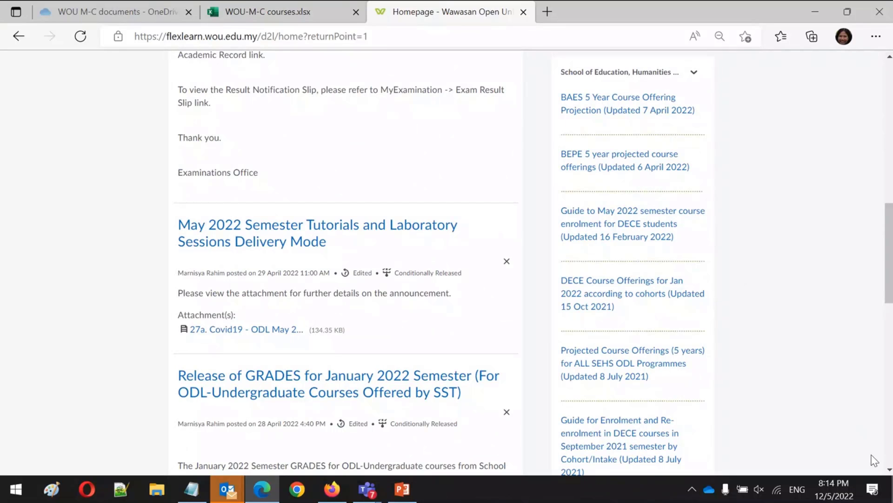
pyautogui.click(889, 469)
pyautogui.click(889, 471)
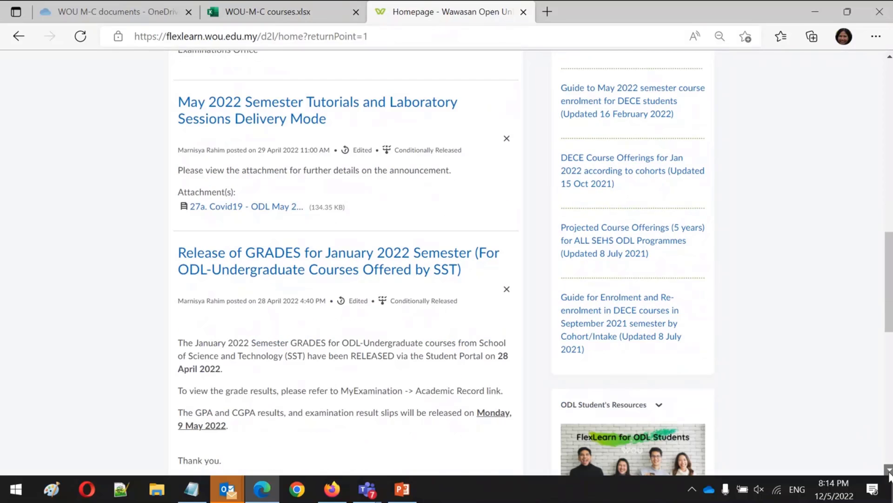
pyautogui.click(890, 470)
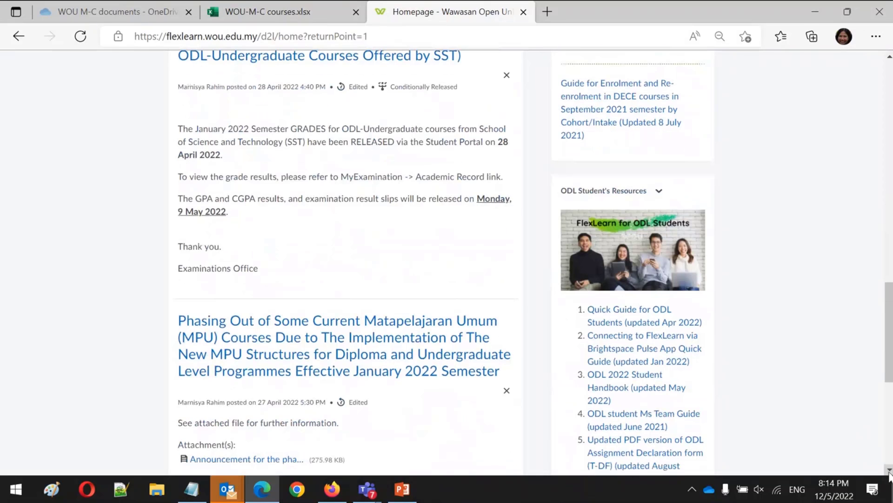
pyautogui.click(889, 470)
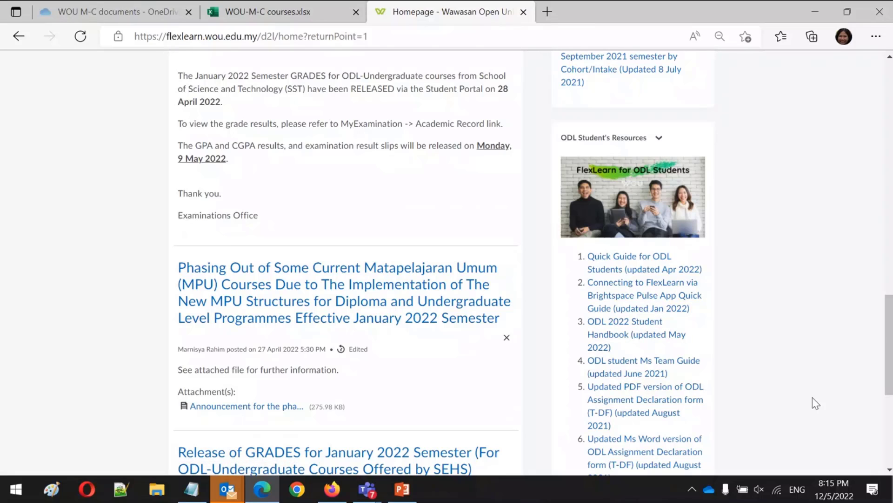
pyautogui.click(889, 469)
pyautogui.click(888, 470)
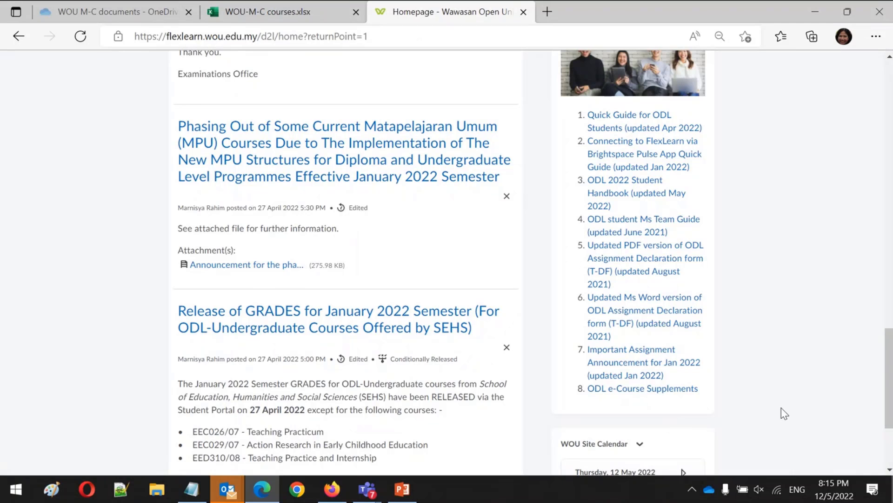
# Step: Read the remaining homepage announcements and the WOU Site Calendar with its upcoming events at the end of the page
pyautogui.click(890, 471)
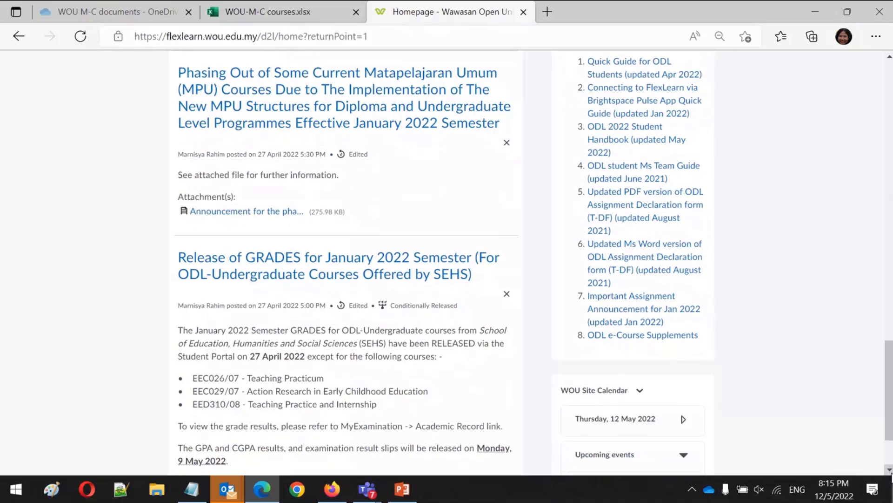
pyautogui.click(889, 471)
pyautogui.click(889, 471)
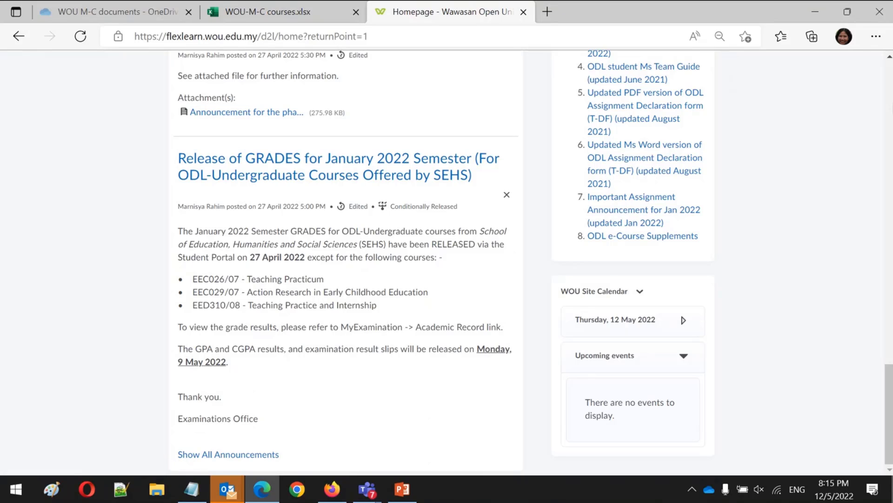
pyautogui.click(889, 56)
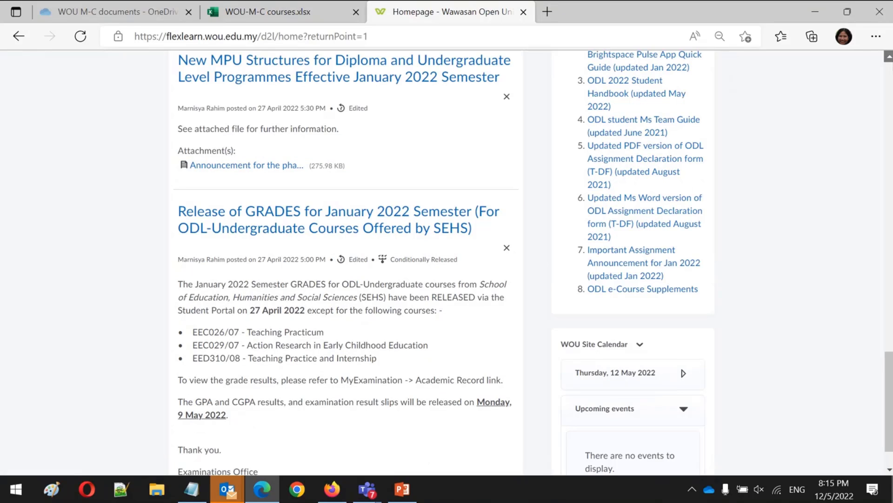
pyautogui.click(889, 468)
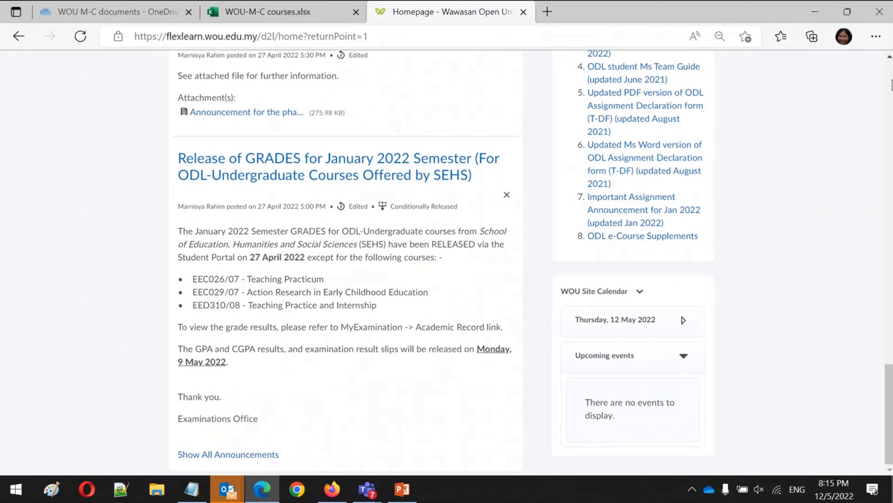
# Step: Return to the start of the homepage and review the list of External Online Services Links
pyautogui.click(890, 85)
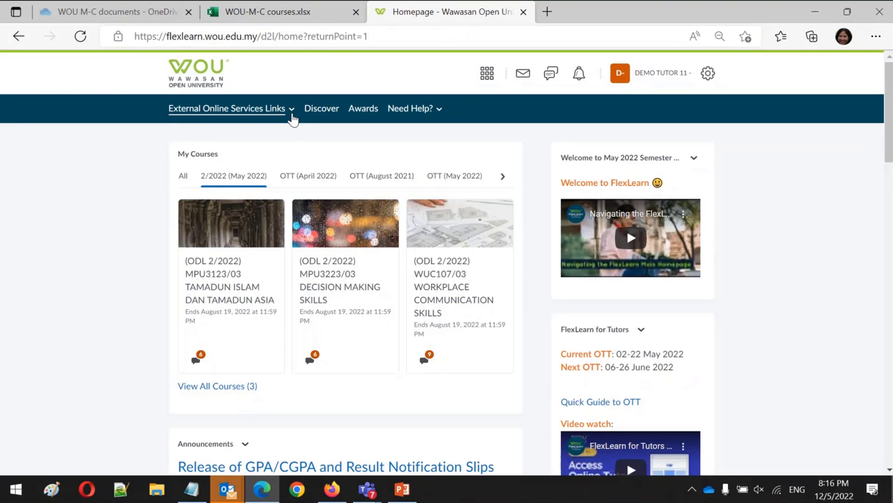
pyautogui.click(290, 112)
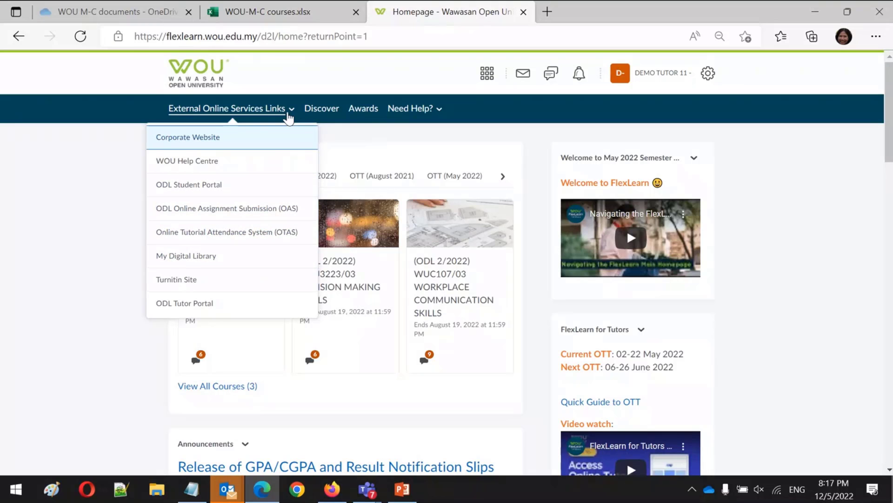
pyautogui.click(291, 114)
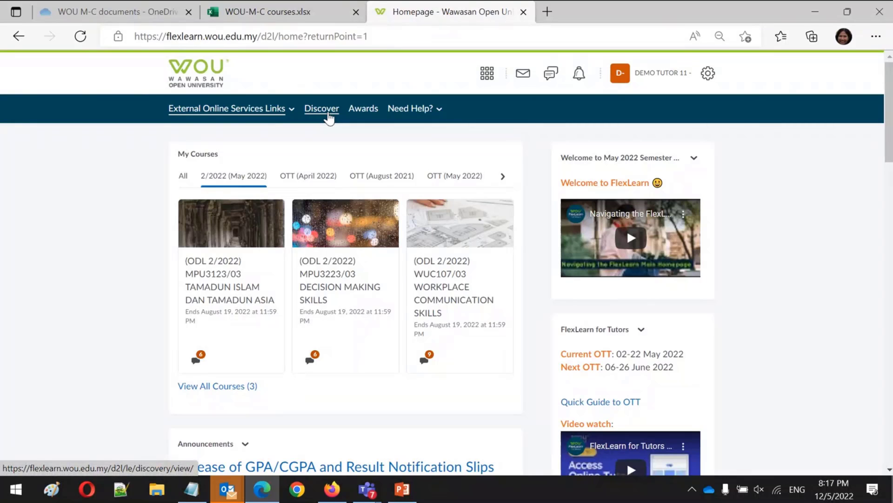
# Step: Find TOPIC 4: MANAGING COURSES ON FLEXLEARN (MAY 2022) among the new Discover courses and enroll in it
pyautogui.click(327, 109)
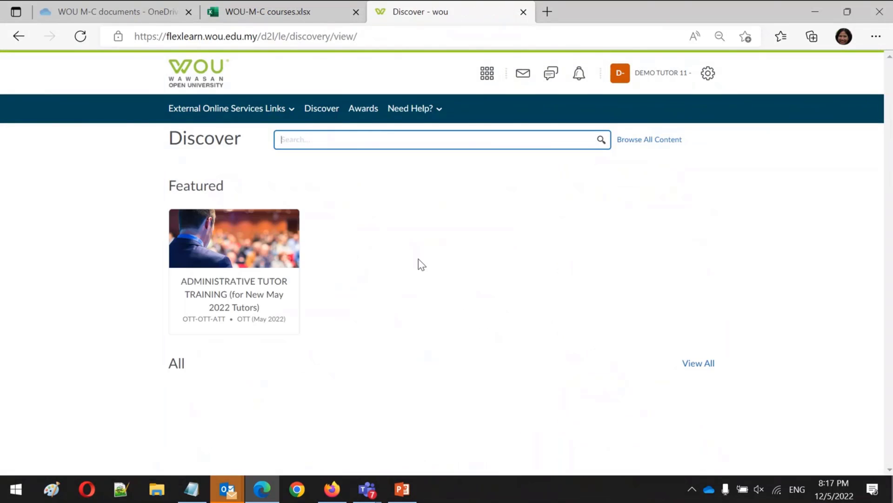
pyautogui.click(889, 469)
pyautogui.click(889, 469)
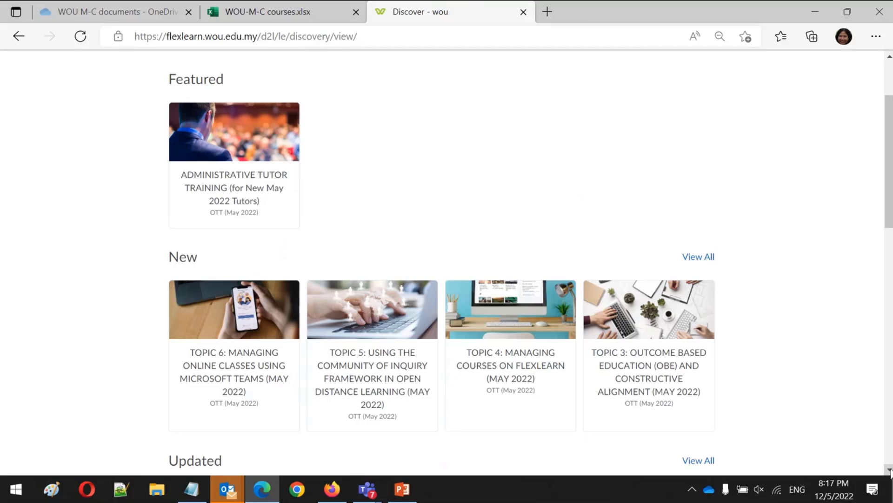
pyautogui.click(524, 375)
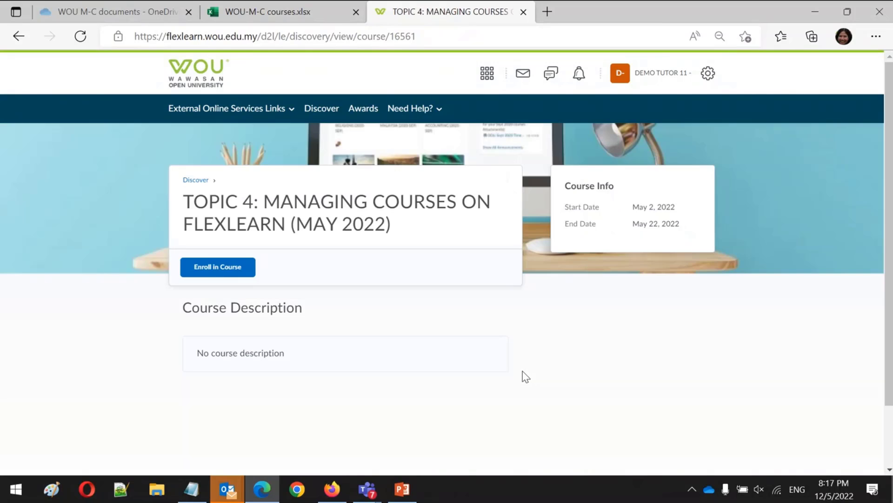
pyautogui.click(213, 269)
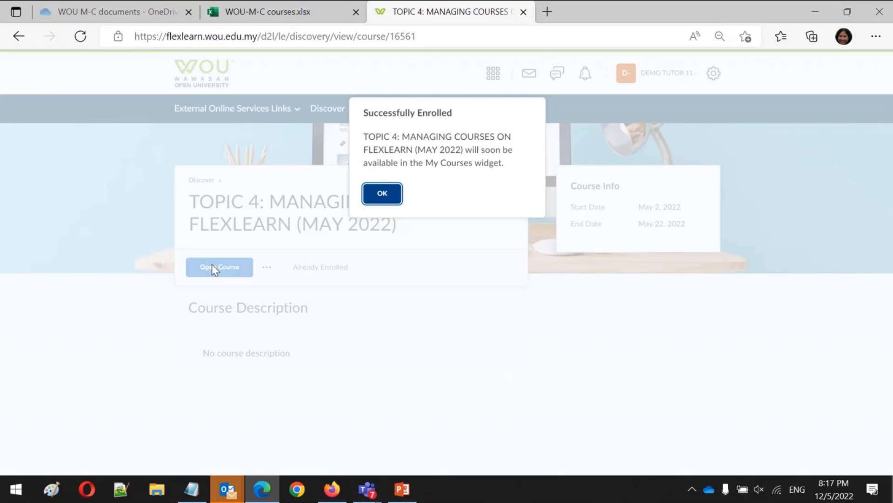
pyautogui.click(382, 193)
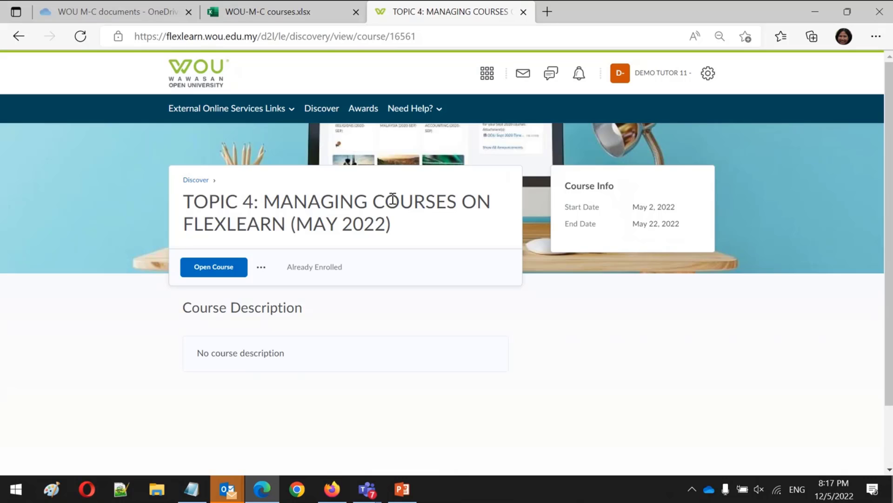
# Step: Open the Topic 4 course, view its content unit Interacting and Engaging with Students, and return to the FlexLearn homepage
pyautogui.click(220, 276)
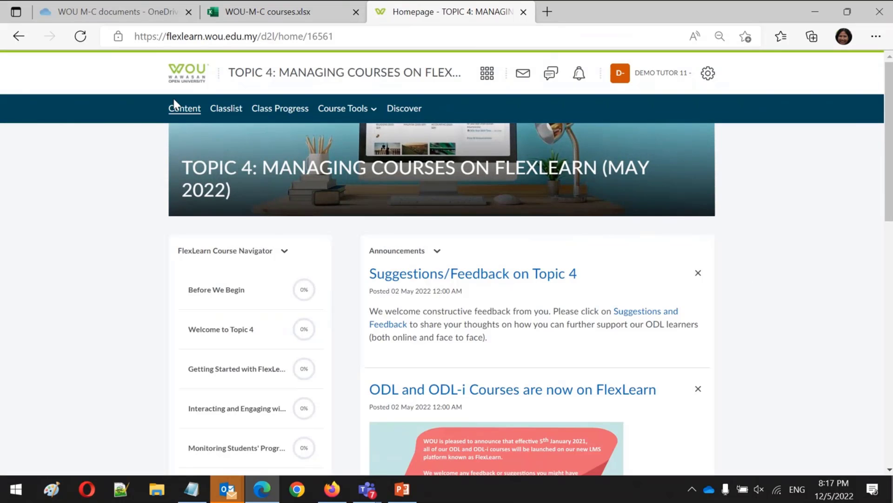
pyautogui.click(198, 111)
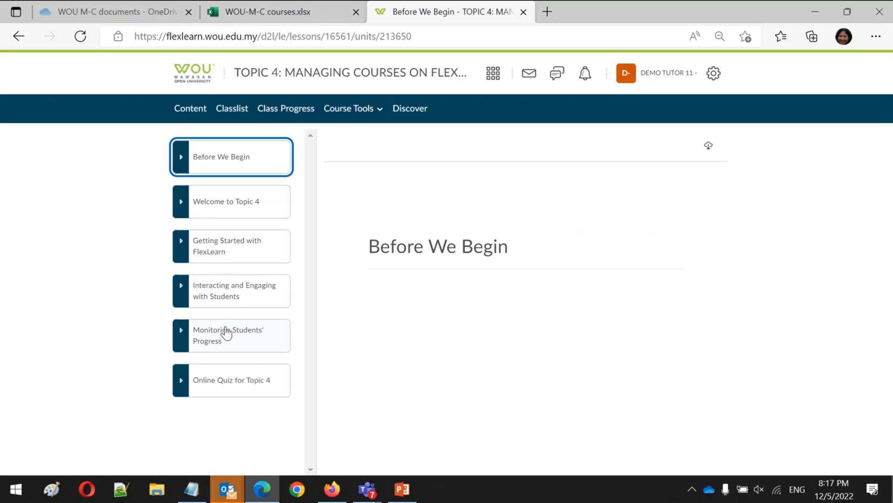
pyautogui.click(207, 293)
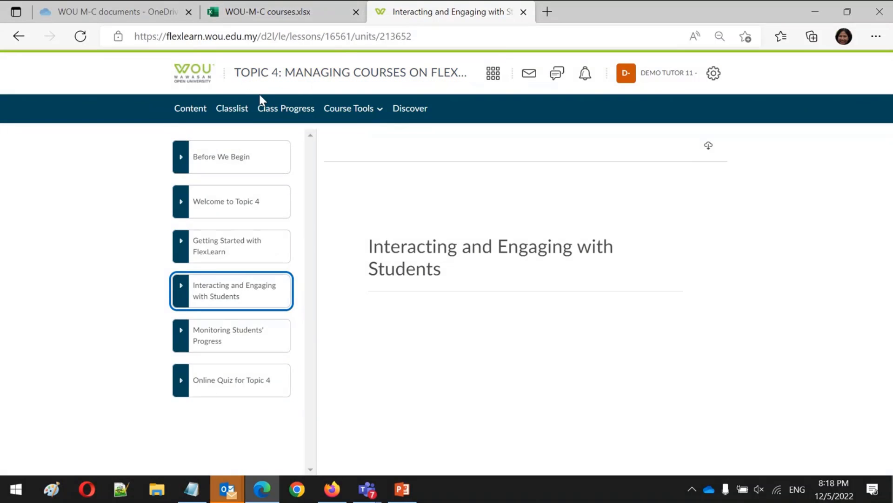
pyautogui.click(200, 78)
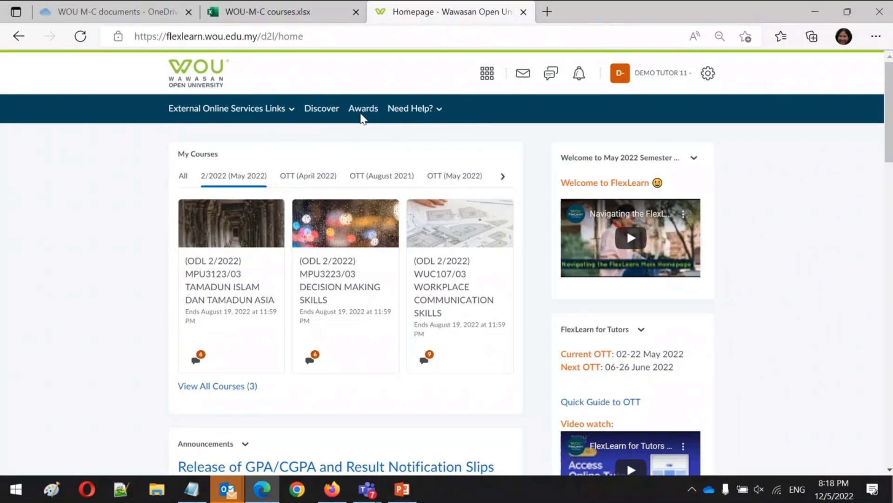
# Step: Open My Awards, view the details of the E-Cert for Topic 1, and close them
pyautogui.click(364, 113)
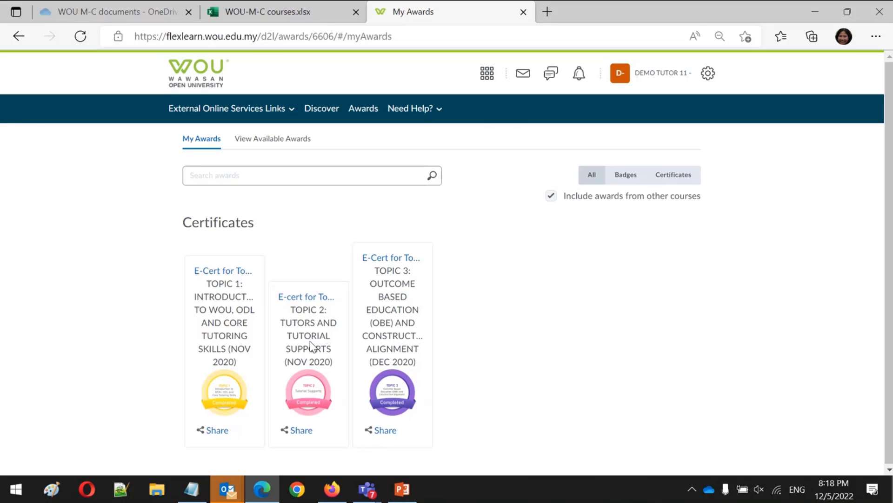
pyautogui.click(238, 274)
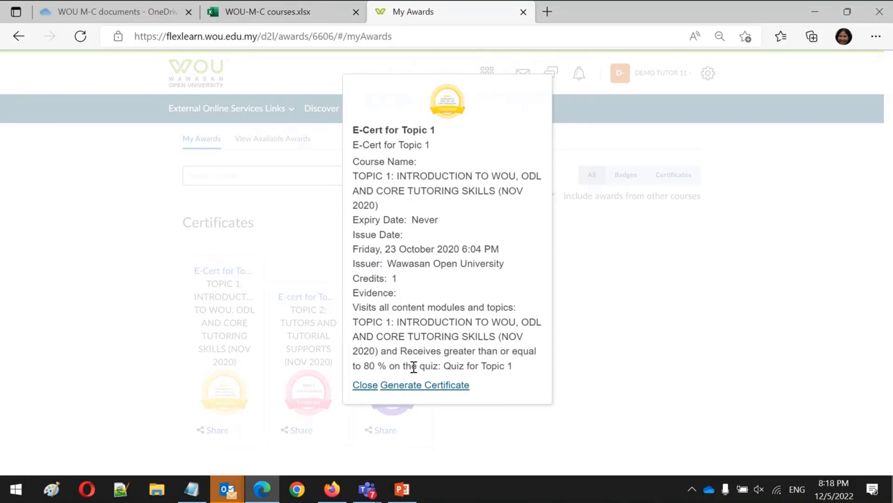
pyautogui.click(364, 385)
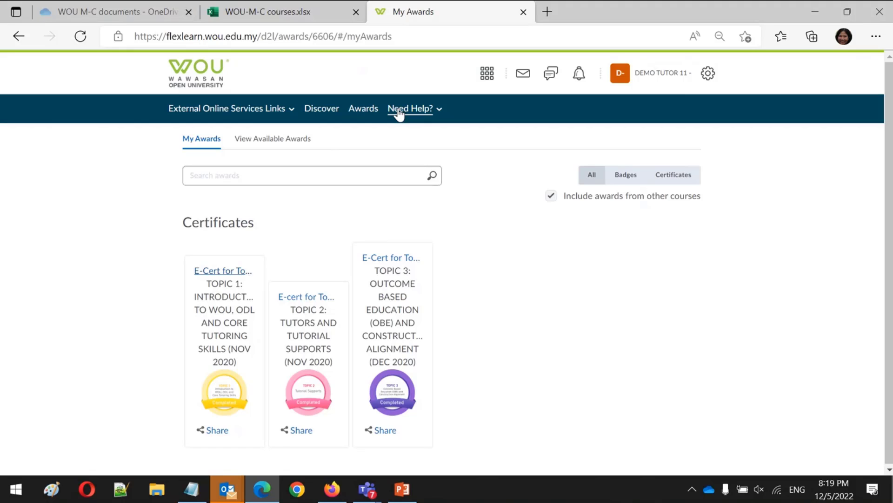
# Step: Visit the WOU Video Tutorials channel from the help links, close it, and open the FAQ
pyautogui.click(423, 112)
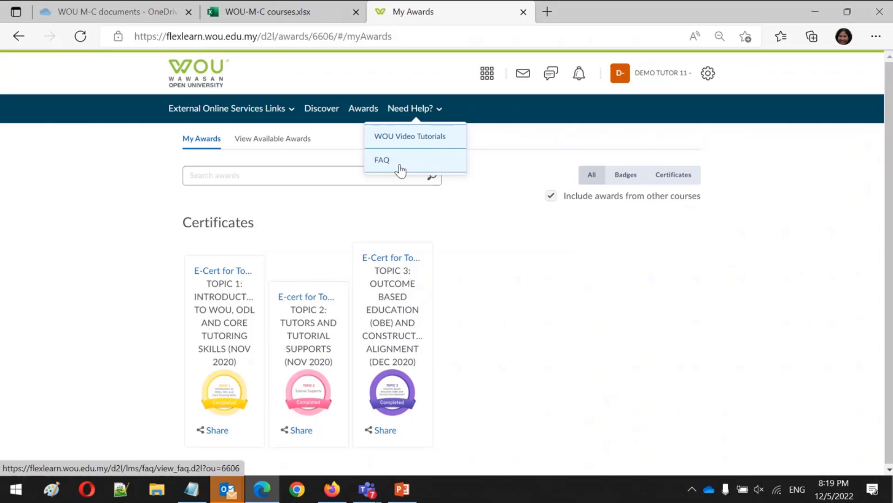
pyautogui.click(424, 147)
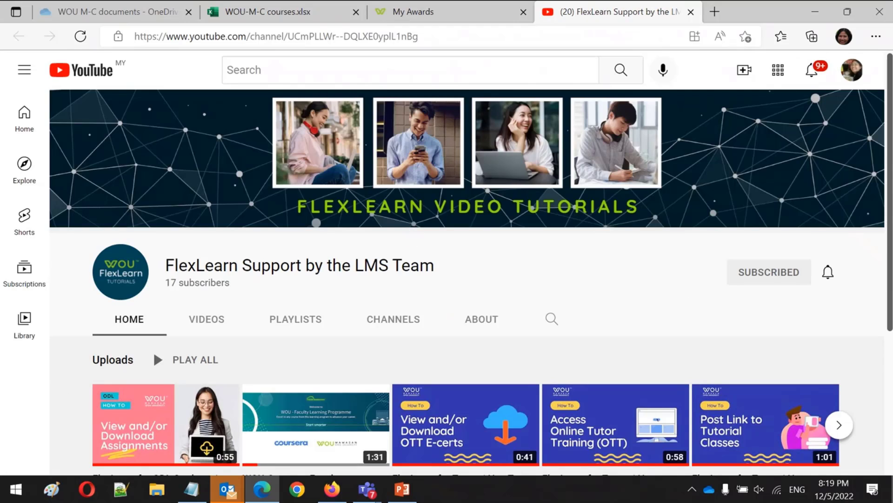
pyautogui.scroll(-5, 465, 279)
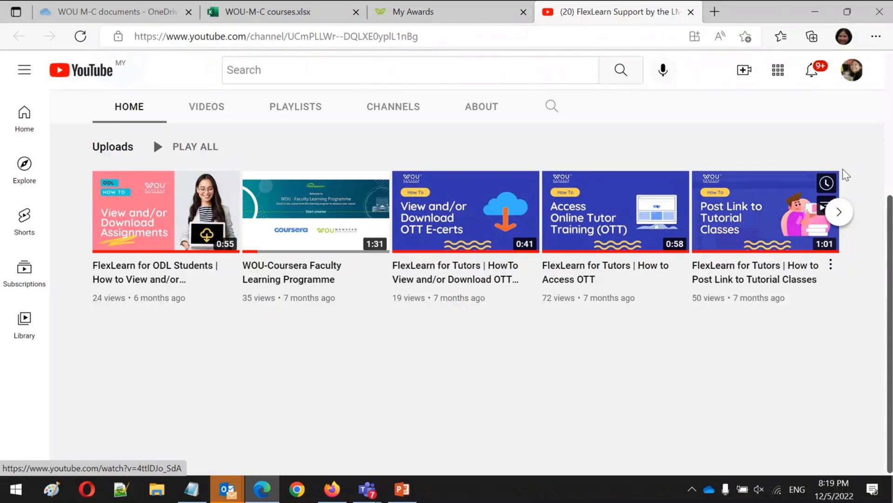
pyautogui.scroll(5, 465, 280)
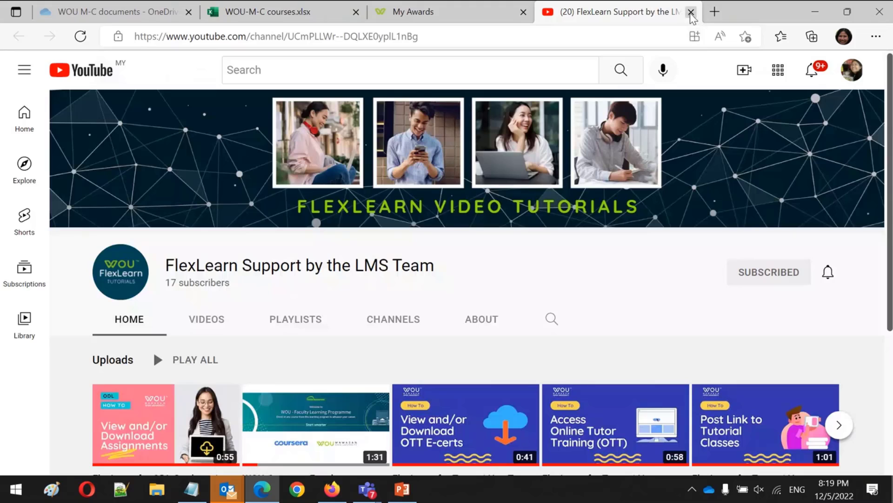
pyautogui.click(690, 13)
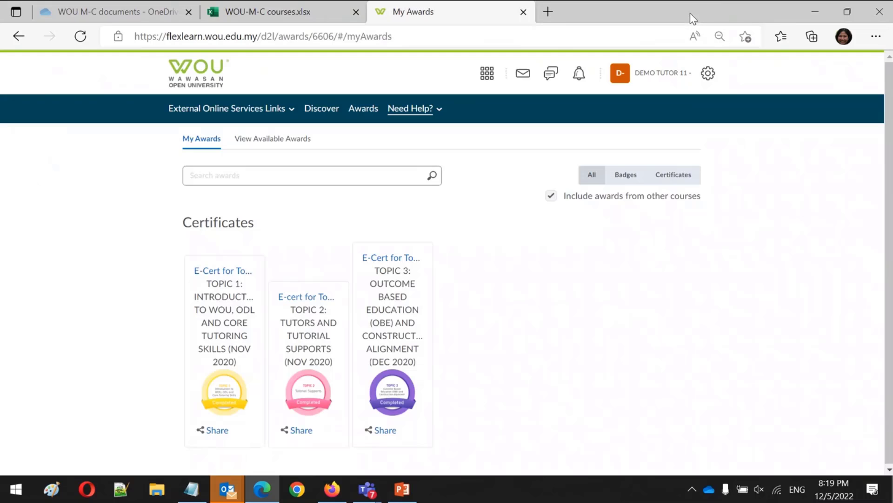
pyautogui.click(416, 114)
pyautogui.click(398, 158)
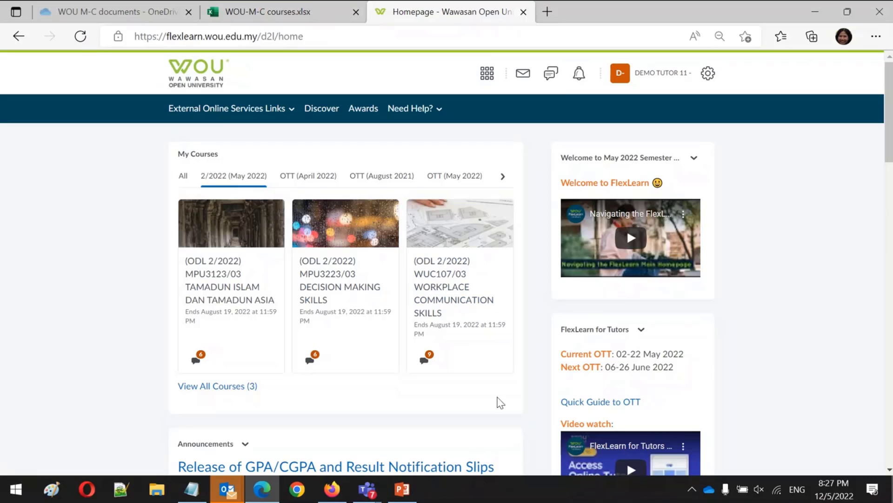
# Step: Open the MPU3223/03 Decision Making Skills course and switch from it to the WUC107/03 Workplace Communication Skills course
pyautogui.click(331, 279)
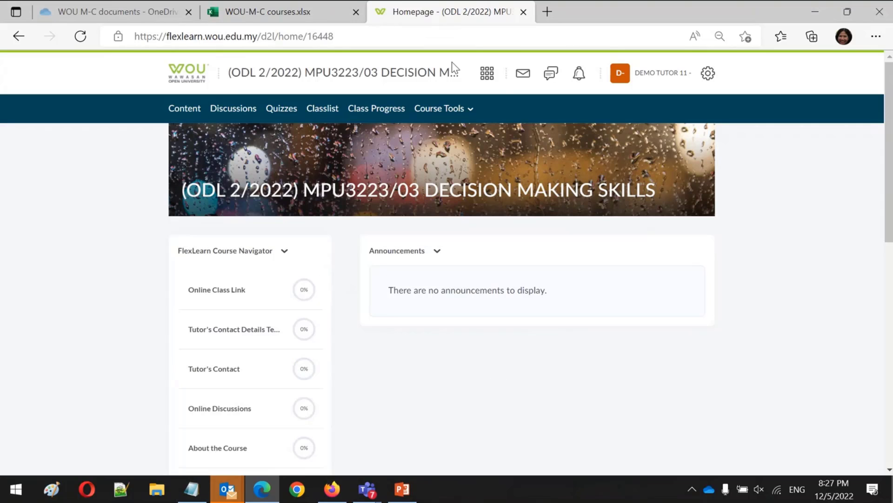
pyautogui.click(484, 80)
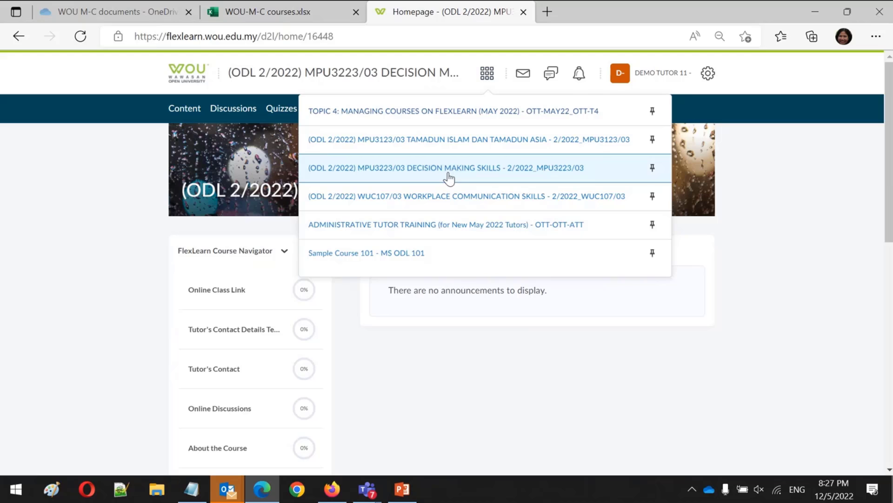
pyautogui.click(423, 200)
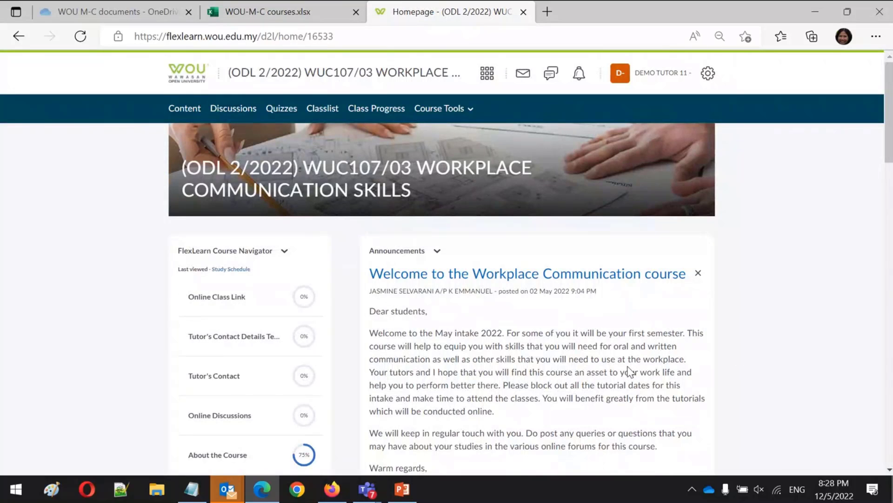
# Step: Look through the Workplace Communication Skills course homepage, including the course navigator, calendar, library search and announcements
pyautogui.click(891, 471)
pyautogui.click(891, 471)
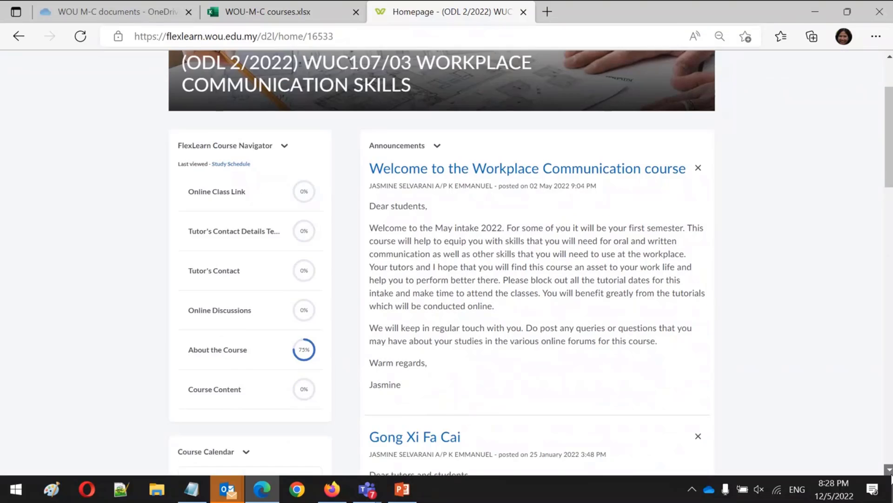
pyautogui.click(890, 472)
pyautogui.click(890, 472)
pyautogui.click(891, 471)
pyautogui.click(890, 472)
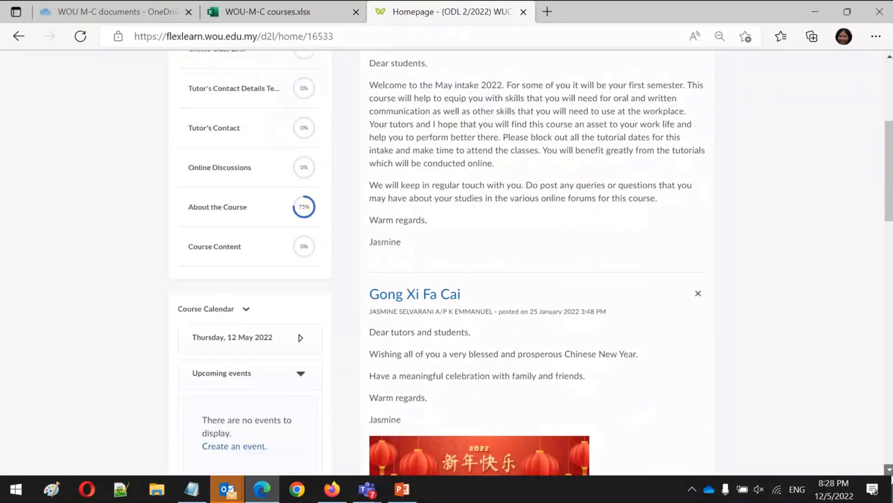
pyautogui.click(890, 471)
pyautogui.click(891, 472)
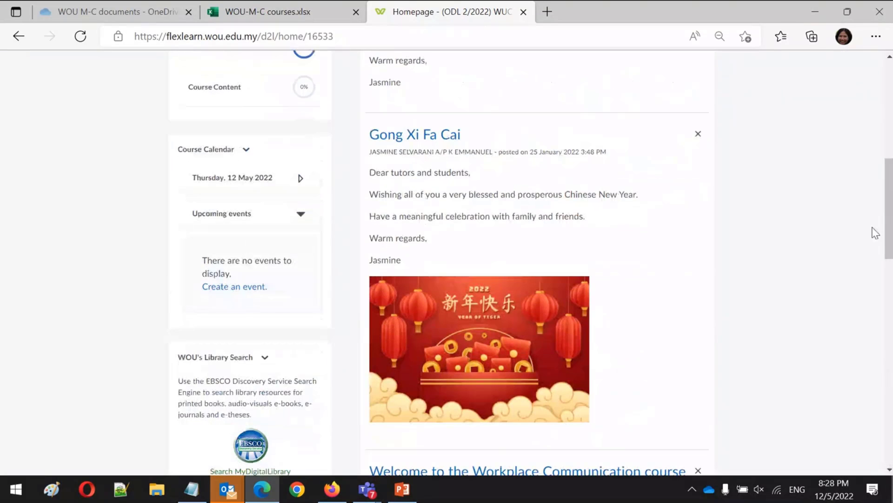
pyautogui.click(886, 421)
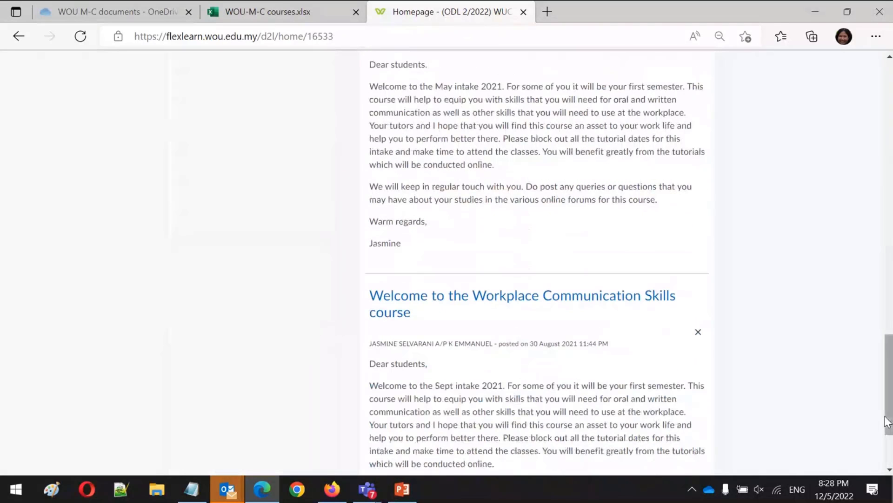
pyautogui.click(888, 134)
pyautogui.click(887, 134)
pyautogui.click(888, 134)
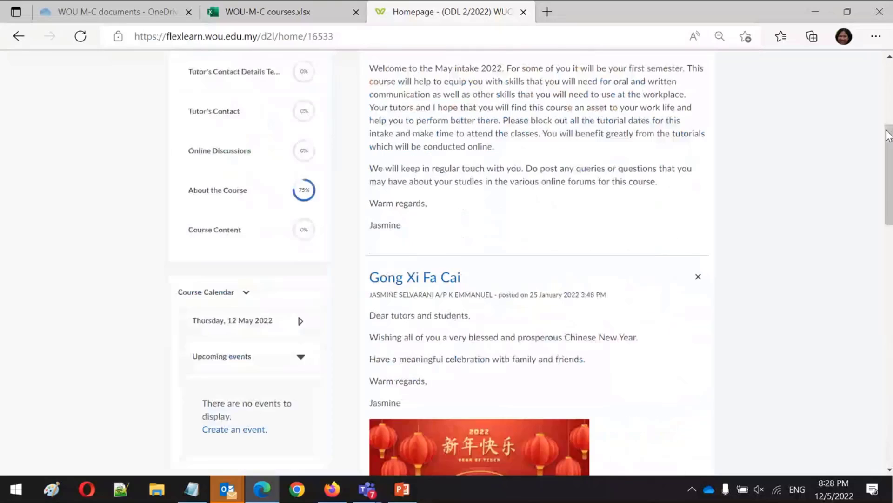
pyautogui.scroll(1, 503, 269)
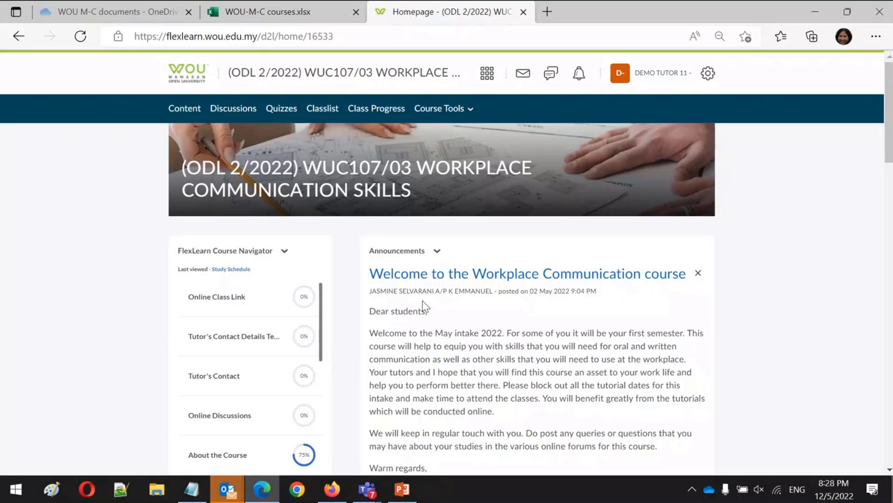
pyautogui.click(890, 469)
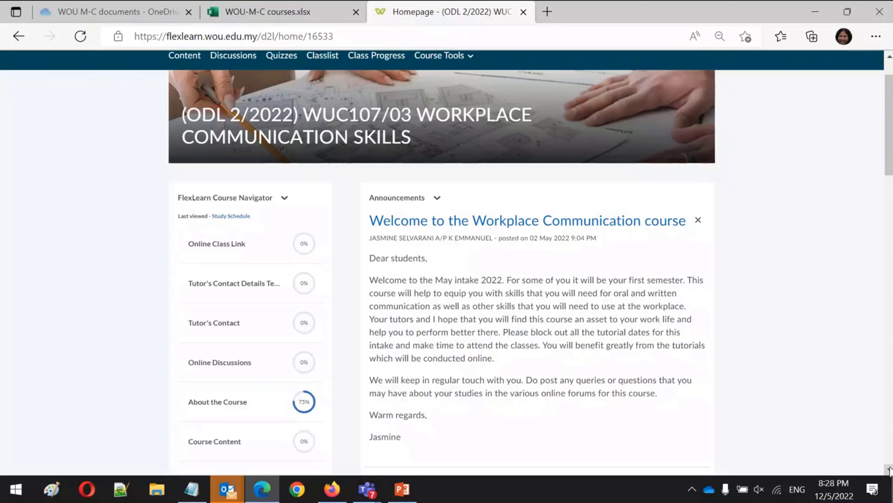
# Step: Search MyDigitalLibrary for "communications" from the course homepage's library search and close the results page
pyautogui.click(890, 470)
pyautogui.click(889, 469)
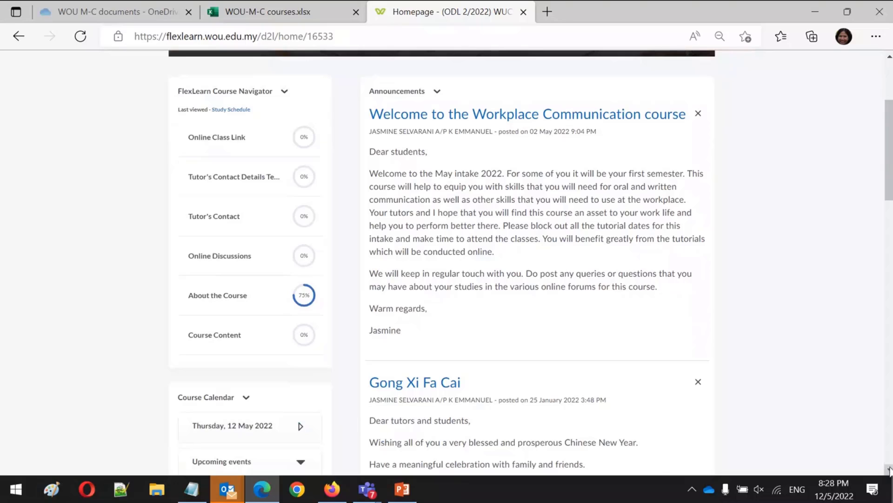
pyautogui.scroll(-3, 245, 293)
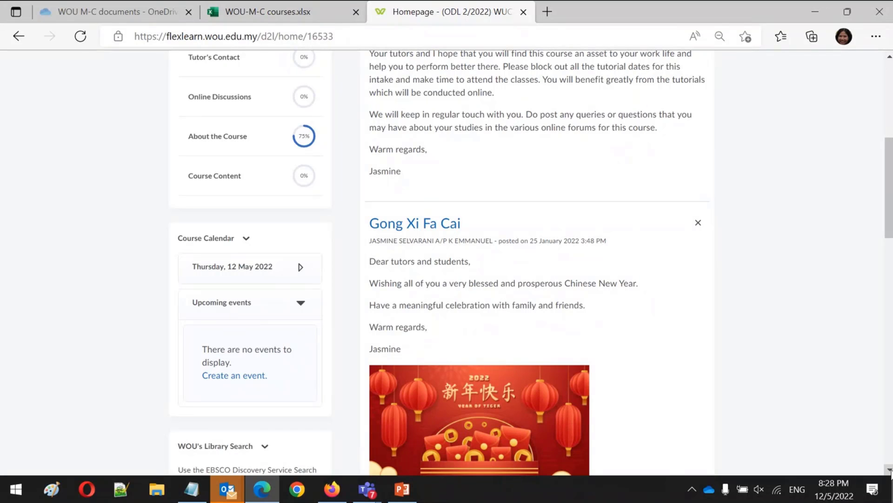
pyautogui.click(890, 471)
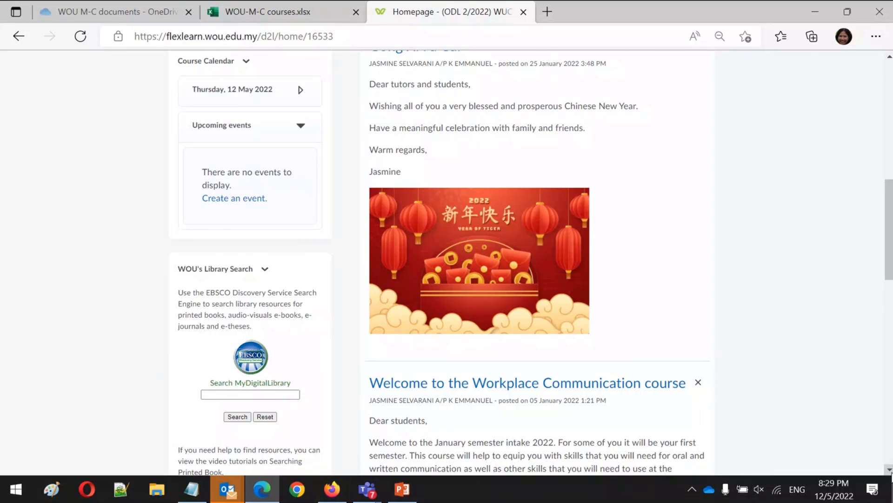
pyautogui.scroll(-3, 891, 473)
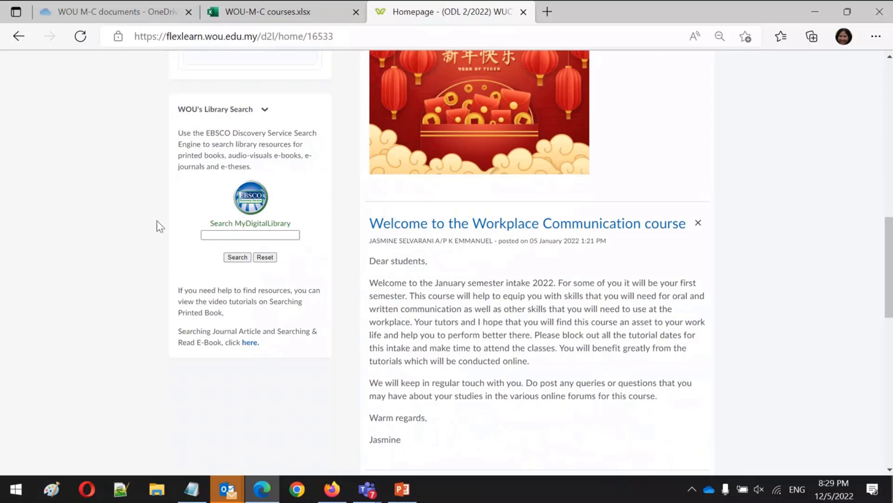
pyautogui.click(242, 235)
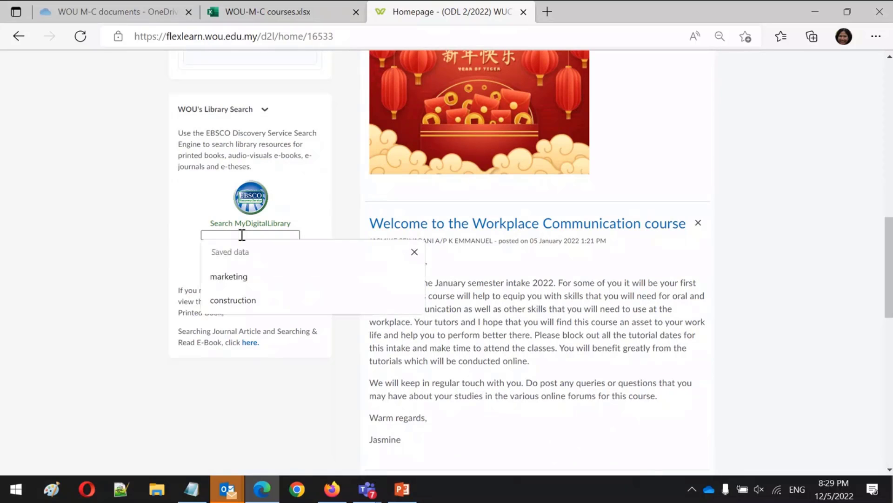
pyautogui.write('communi')
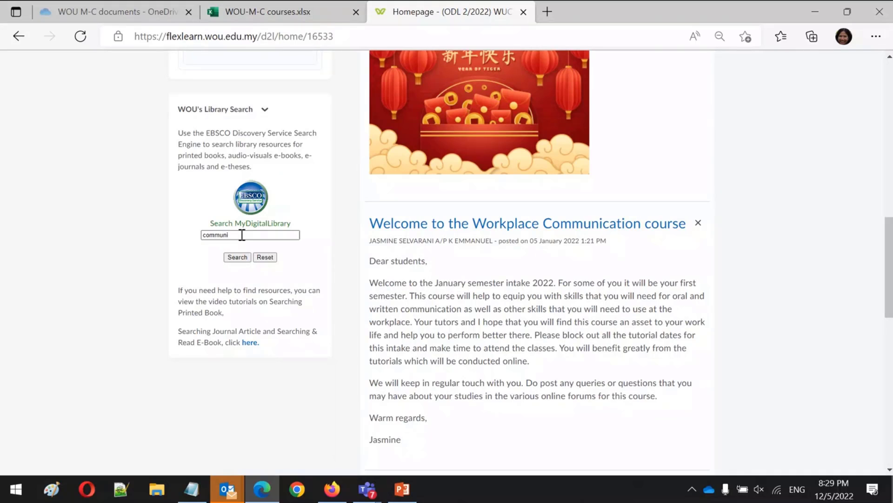
pyautogui.write('cations')
pyautogui.press('Return')
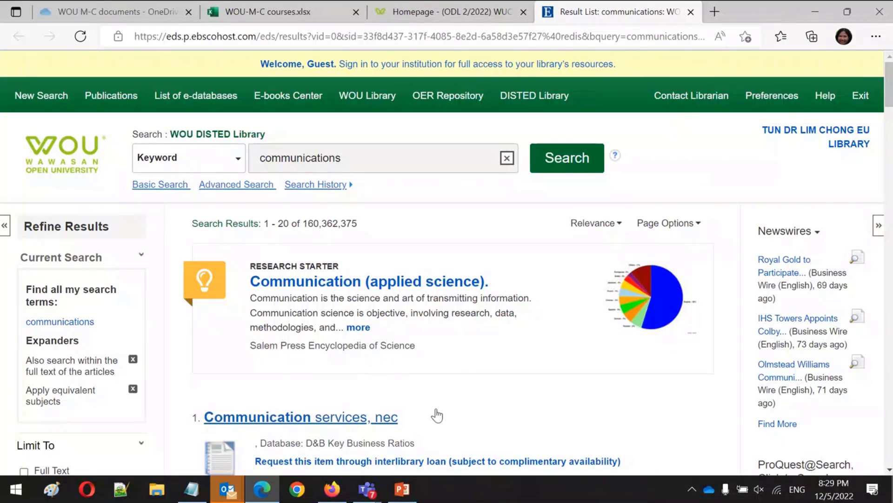
pyautogui.click(690, 17)
# Step: Look over the Workplace Communication Skills homepage again and open the second Tutor's Contact entry within the navigator's Tutor's Contact module
pyautogui.scroll(7, 891, 171)
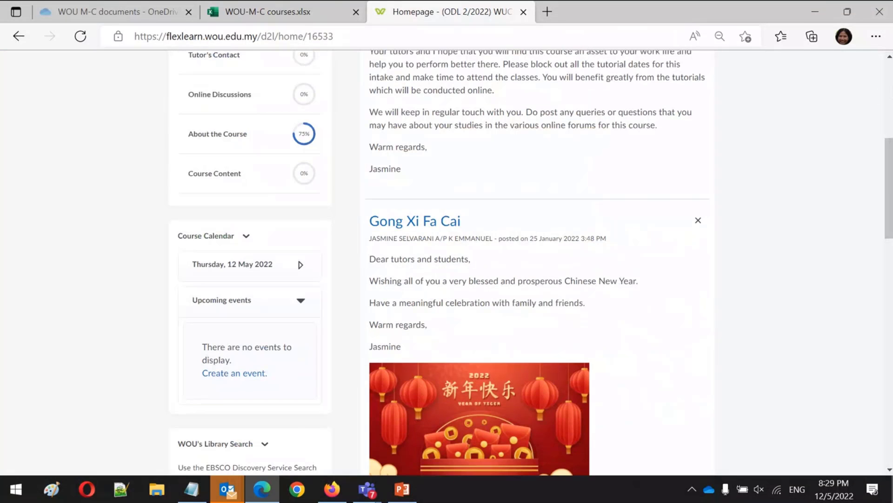
pyautogui.scroll(7, 891, 186)
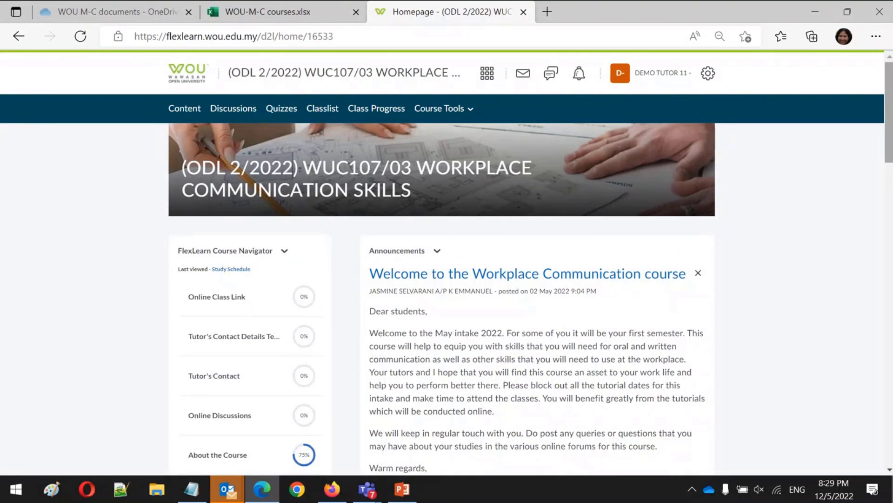
pyautogui.scroll(-8, 447, 261)
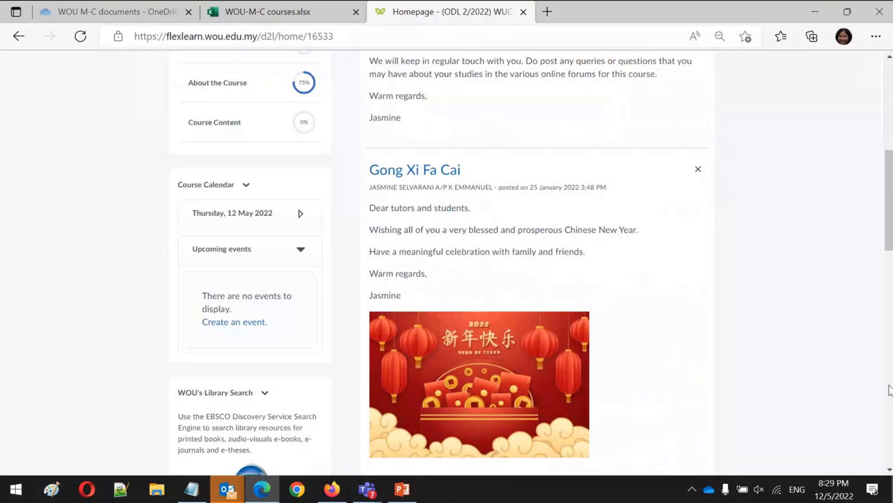
pyautogui.scroll(8, 884, 389)
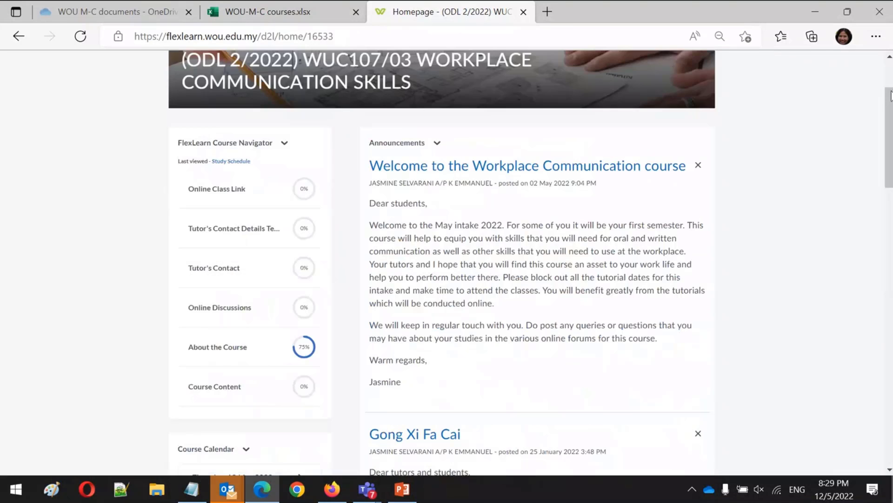
pyautogui.scroll(3, 268, 160)
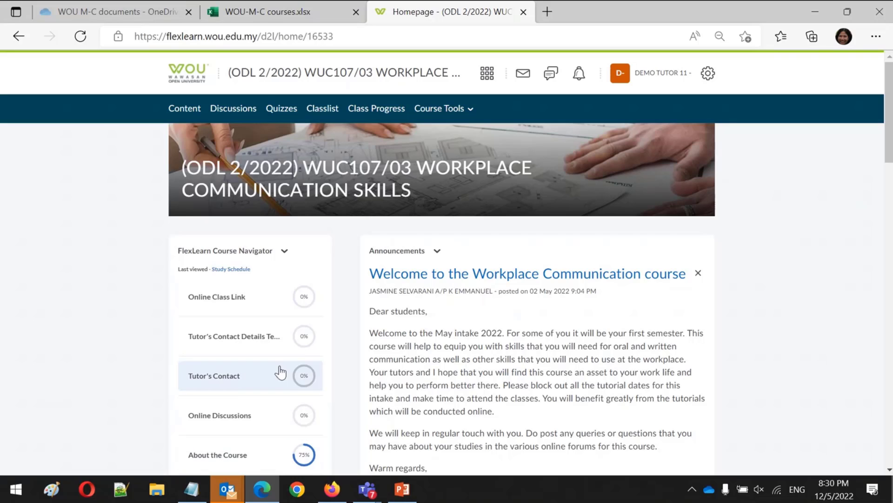
pyautogui.click(219, 389)
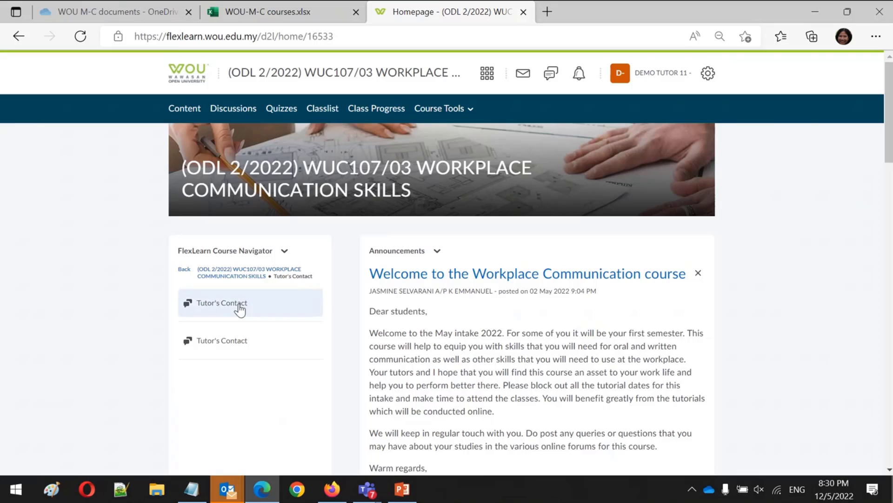
pyautogui.click(223, 342)
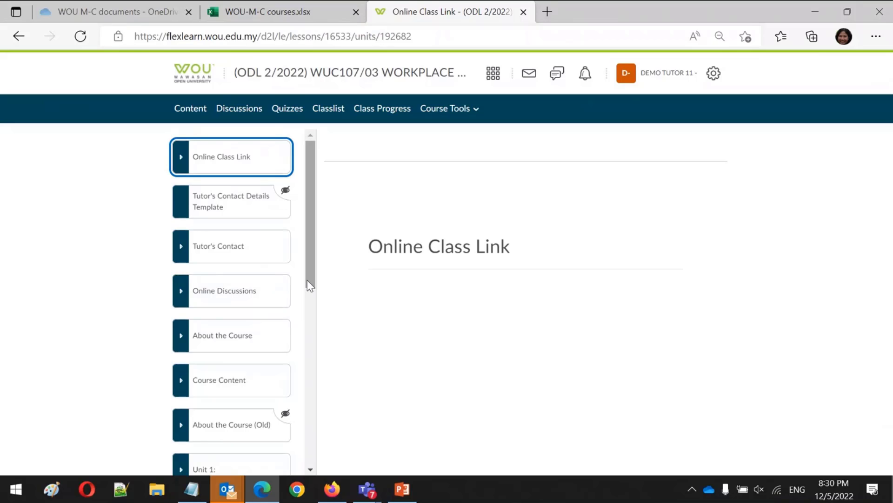
# Step: Return to the main FlexLearn homepage, show all courses, and open Sample Course 101
pyautogui.click(182, 75)
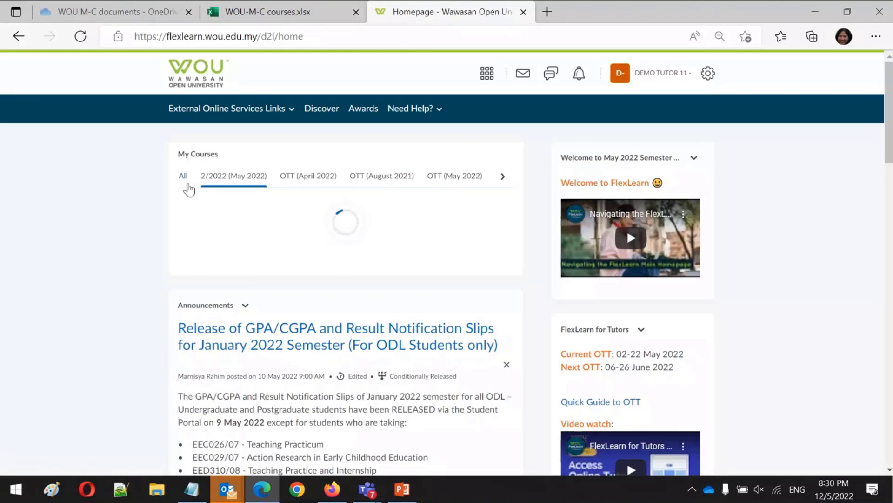
pyautogui.click(185, 179)
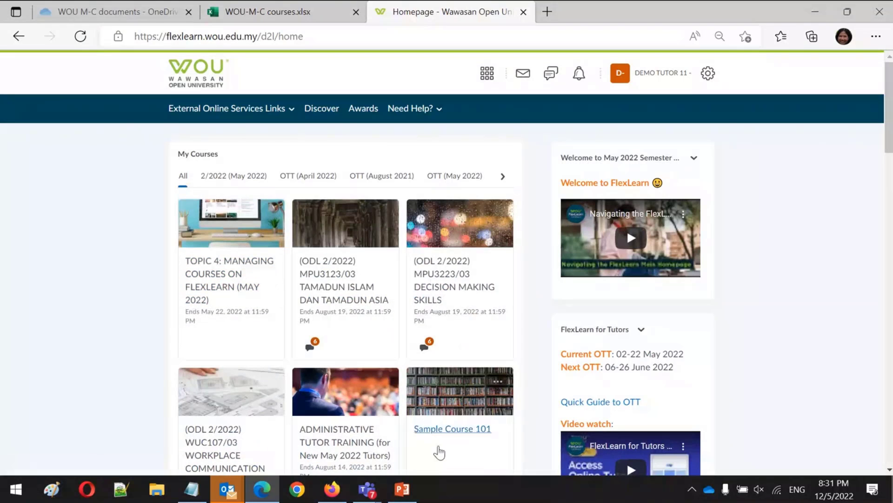
pyautogui.click(467, 428)
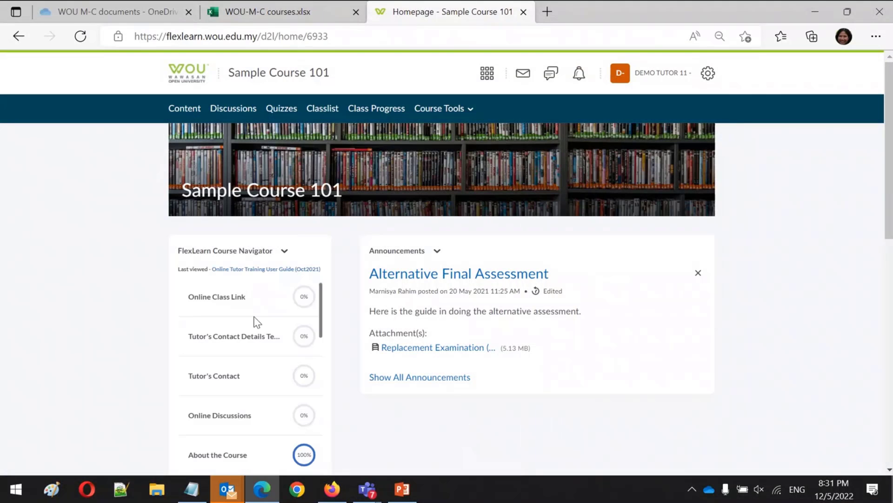
# Step: Open the Tutor's Contact topic of Sample Course 101 from the course navigator and go to its discussion
pyautogui.click(232, 388)
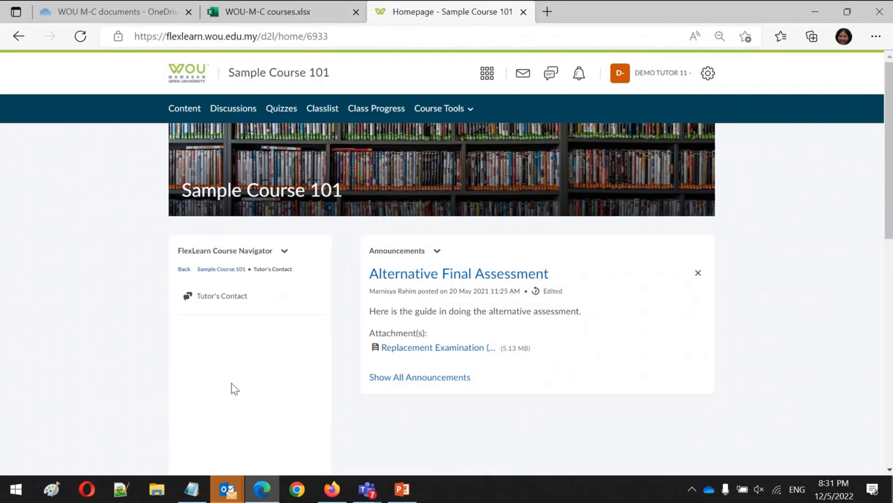
pyautogui.click(223, 299)
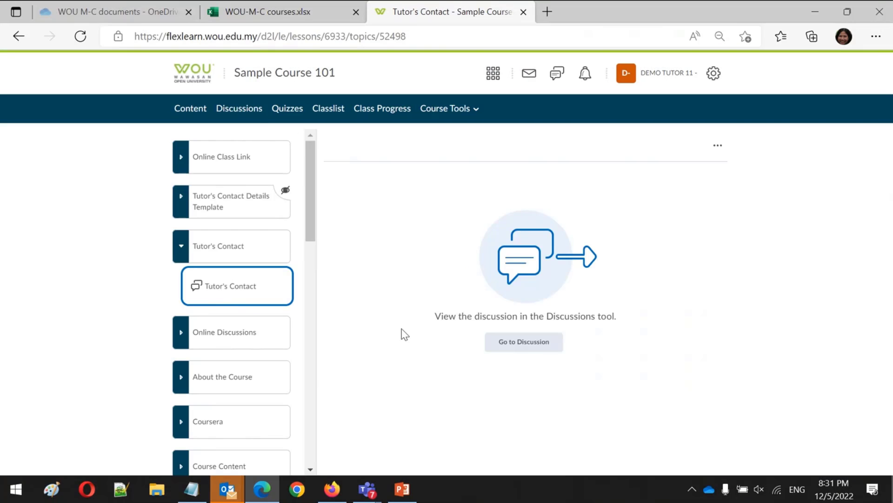
pyautogui.click(545, 346)
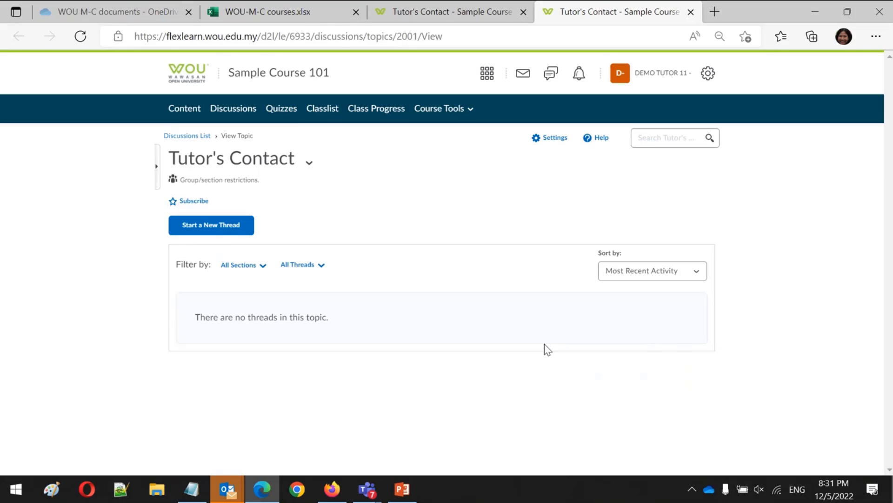
# Step: Start a new thread in the Tutor's Contact discussion, addressed to All Sections Assigned to Me
pyautogui.click(222, 231)
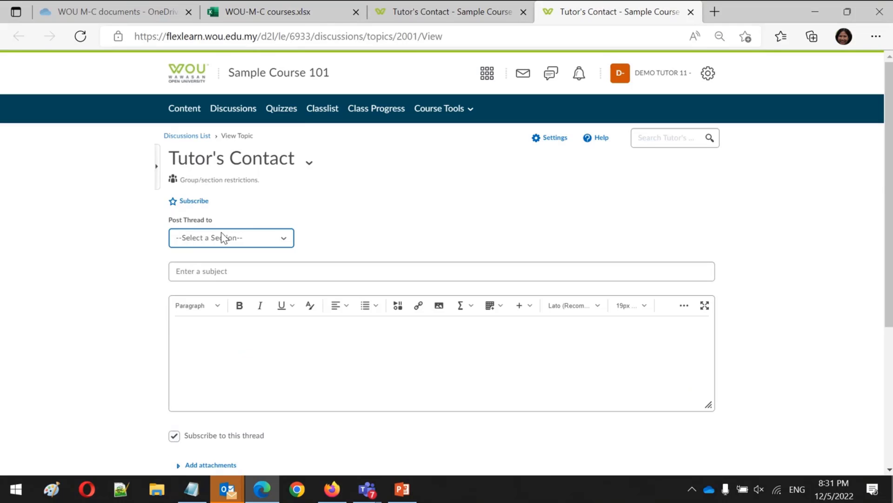
pyautogui.click(227, 238)
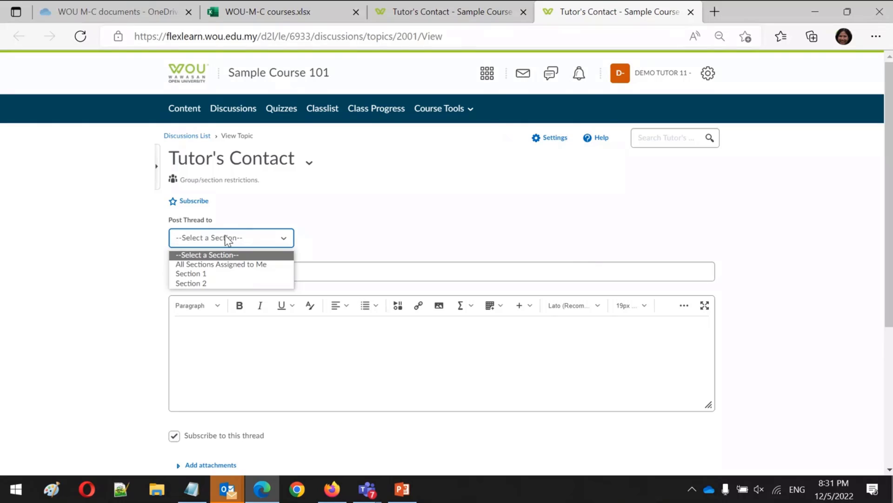
pyautogui.click(221, 264)
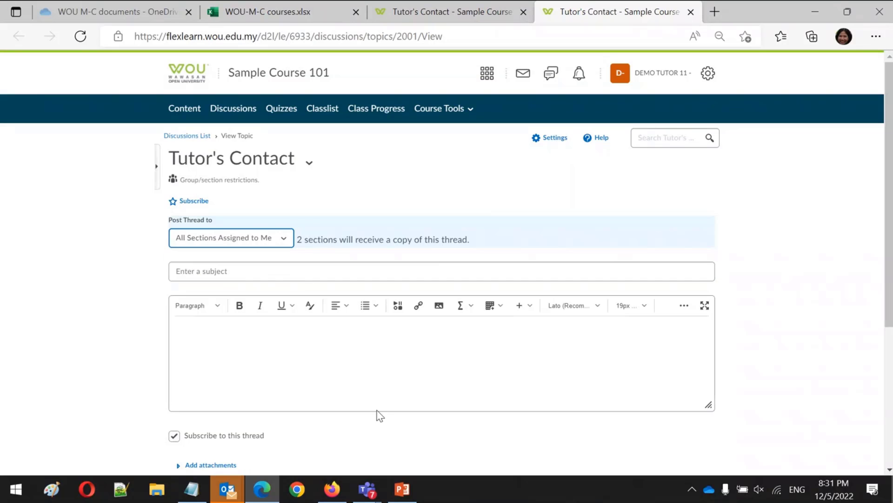
pyautogui.click(241, 274)
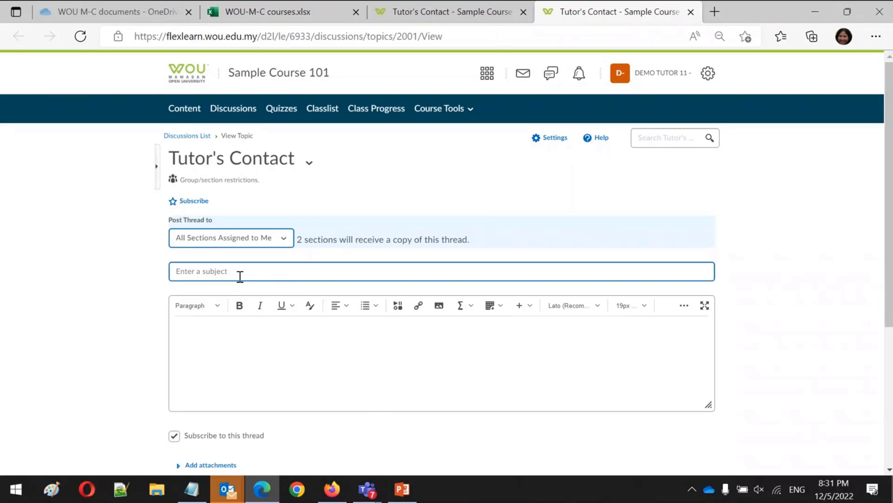
pyautogui.click(253, 245)
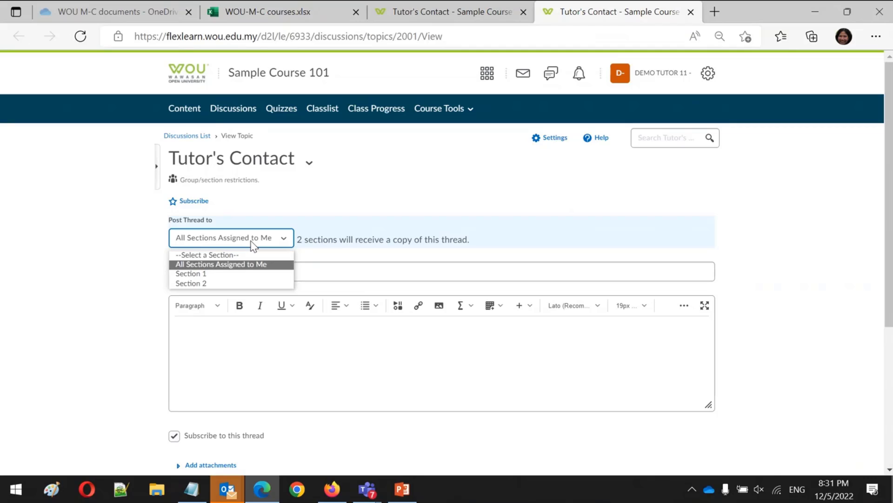
pyautogui.click(197, 264)
# Step: Enter the subject "My Contact" and the message "Here is my number :" followed by the tutor's phone number
pyautogui.click(201, 270)
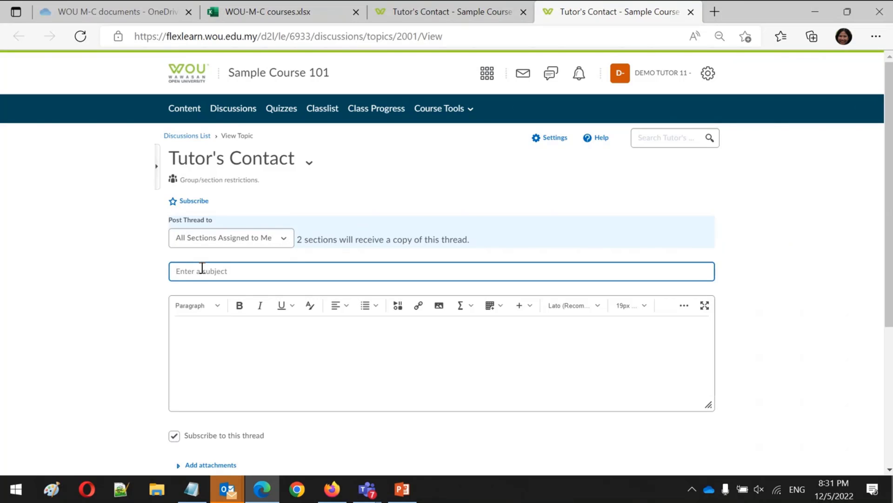
pyautogui.write('My Contact')
pyautogui.click(245, 365)
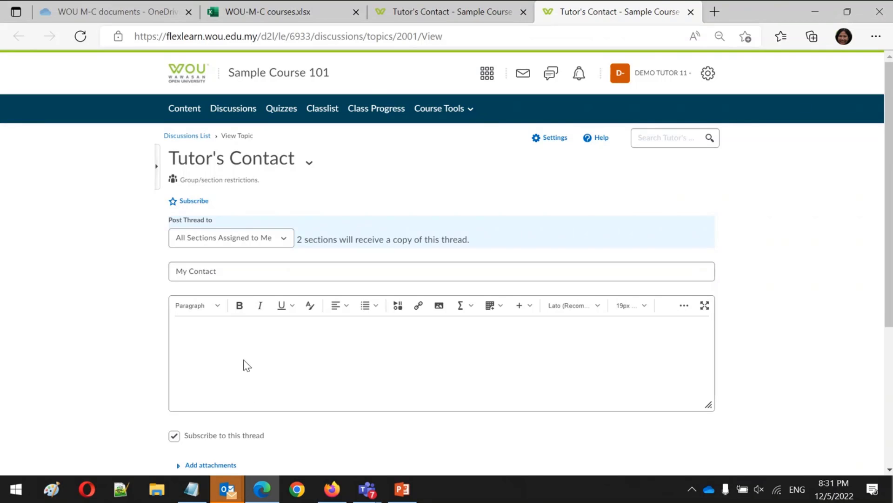
pyautogui.write('Here is my number : 012345678')
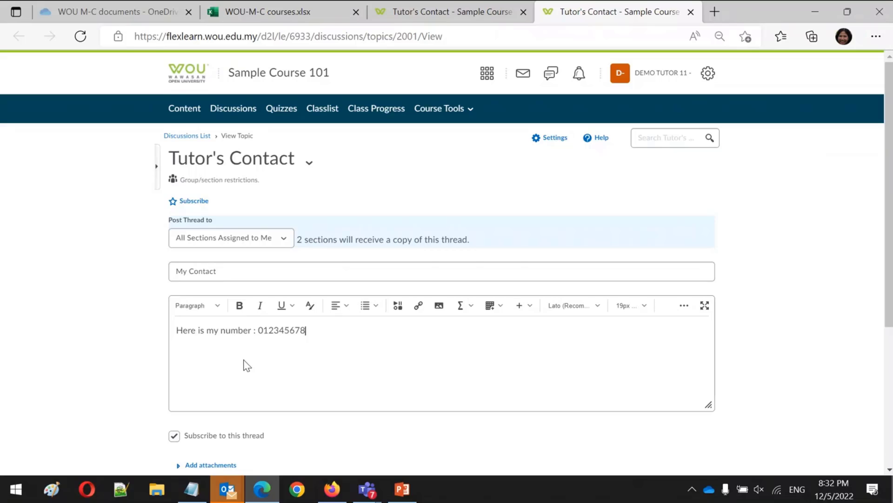
pyautogui.write('9')
# Step: Turn off the subscription to the thread, expand the attachment options, and post the thread
pyautogui.scroll(-3, 247, 365)
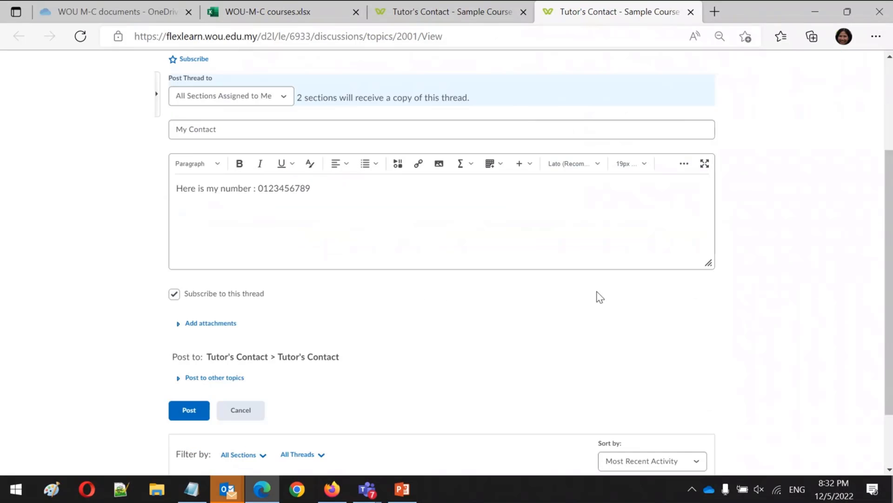
pyautogui.click(175, 297)
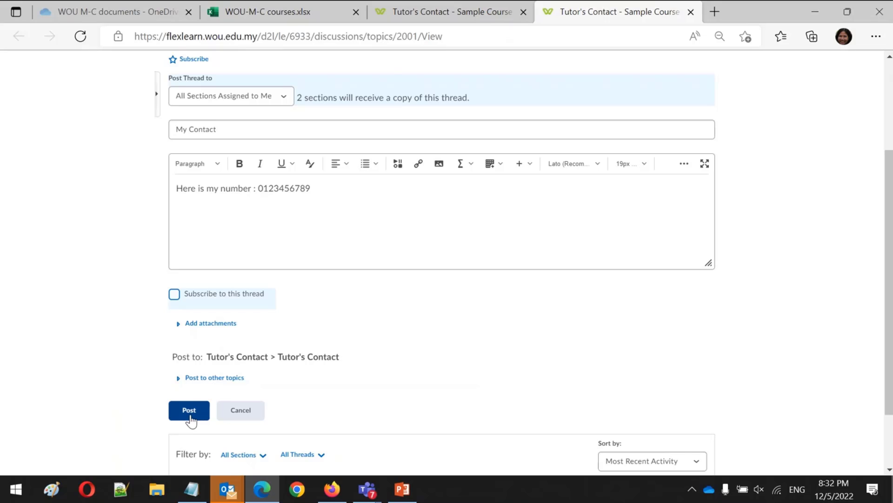
pyautogui.click(170, 325)
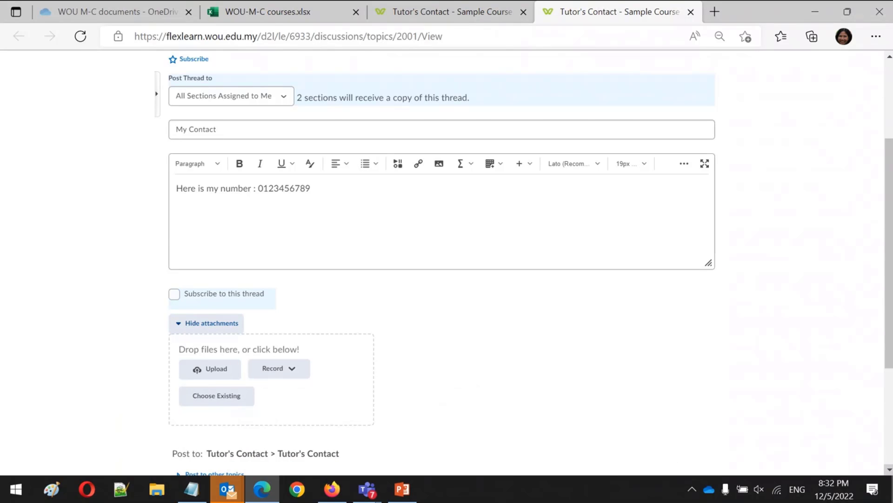
pyautogui.scroll(-3, 600, 312)
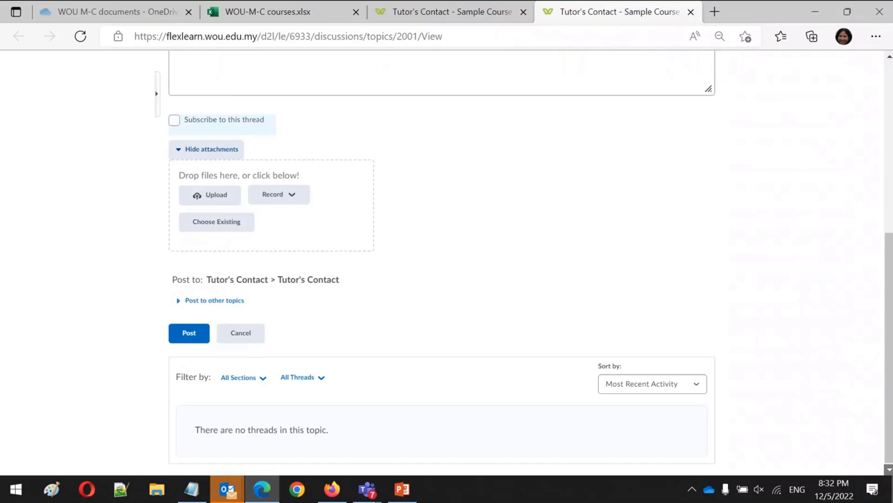
pyautogui.click(190, 338)
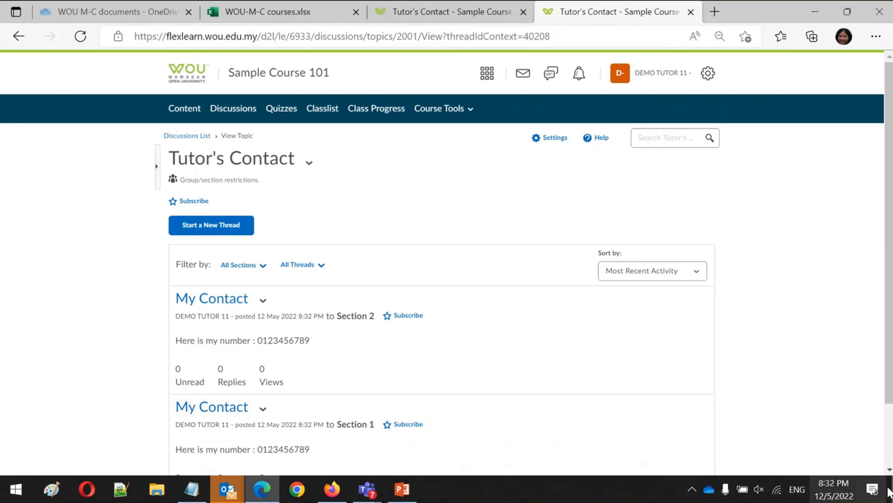
# Step: Review the posted My Contact threads for both sections and return to the Sample Course 101 homepage
pyautogui.click(886, 471)
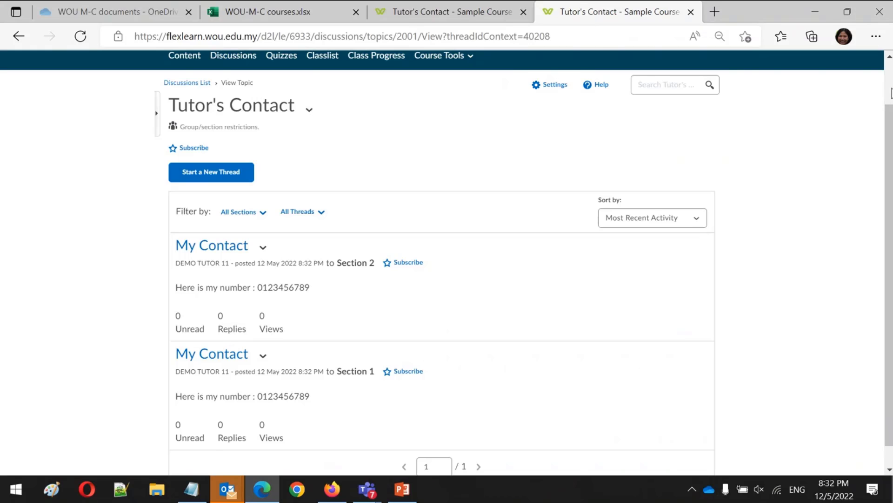
pyautogui.scroll(2, 736, 64)
pyautogui.click(288, 77)
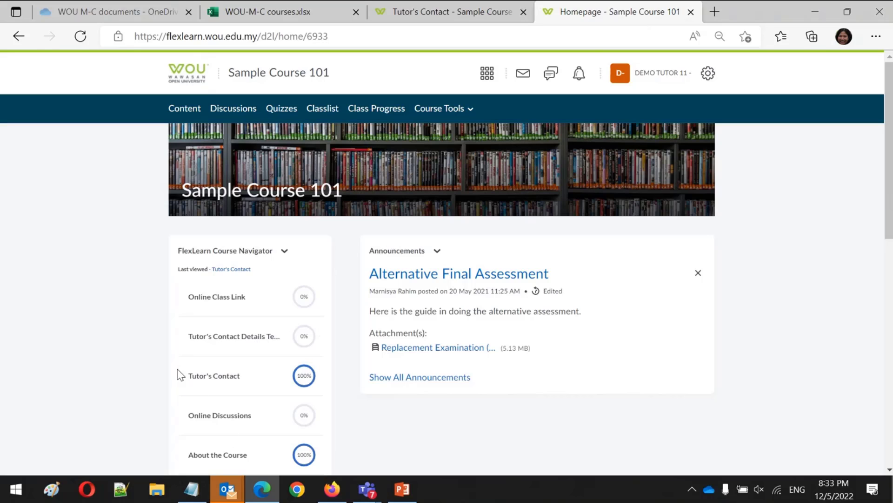
# Step: Open the Sample Course 101 content and expand the hidden Unit 1 module
pyautogui.click(888, 470)
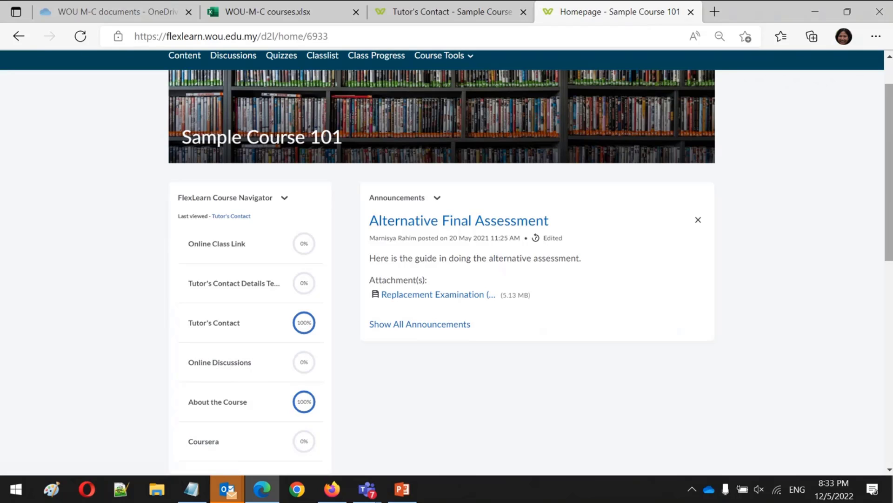
pyautogui.scroll(1, 273, 175)
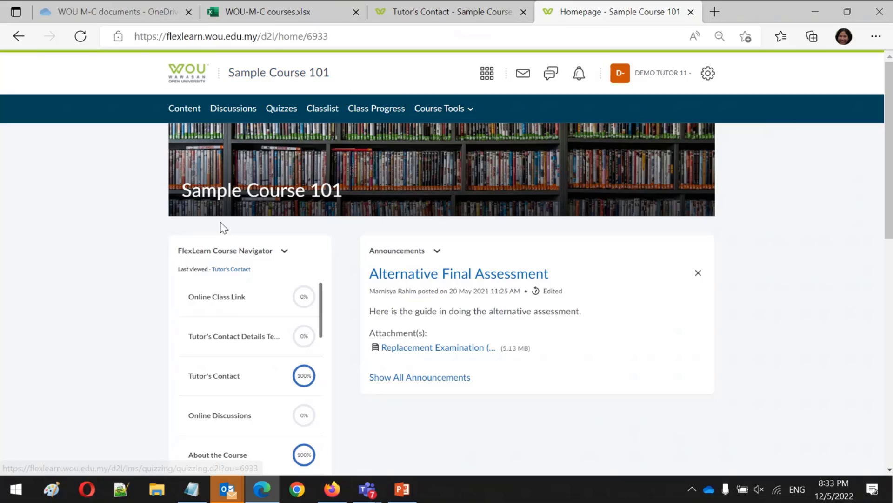
pyautogui.click(184, 114)
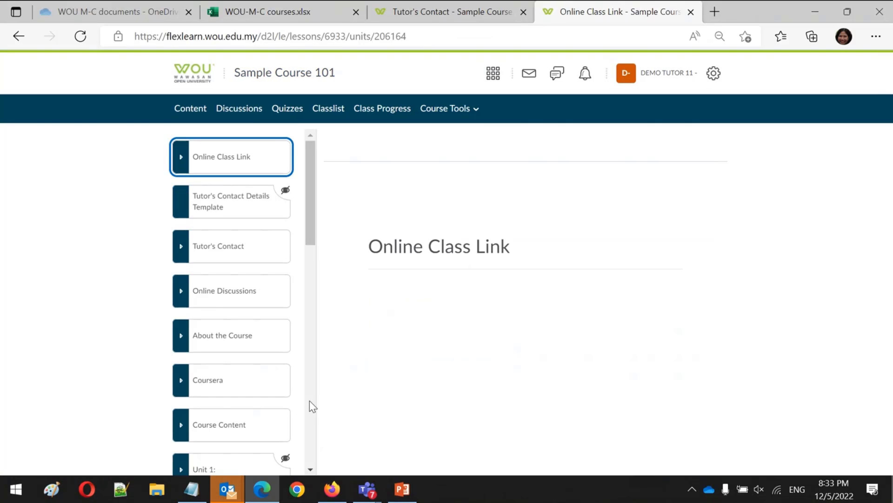
pyautogui.scroll(-6, 308, 405)
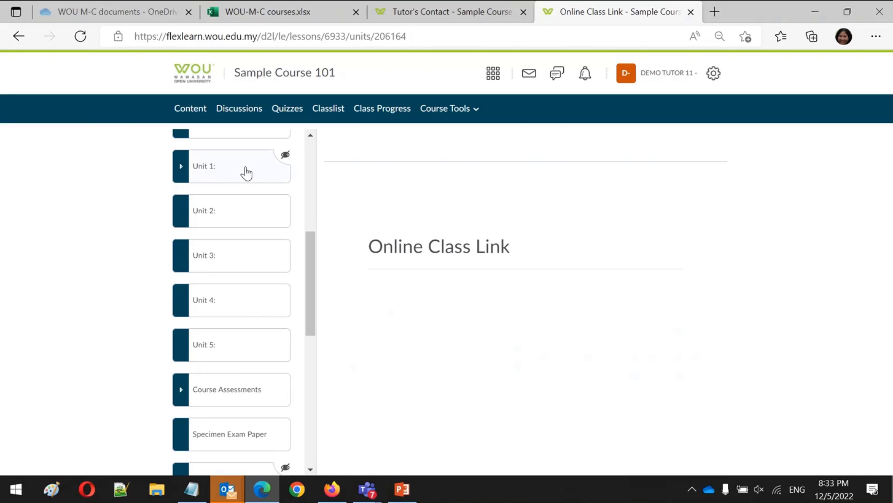
pyautogui.click(247, 173)
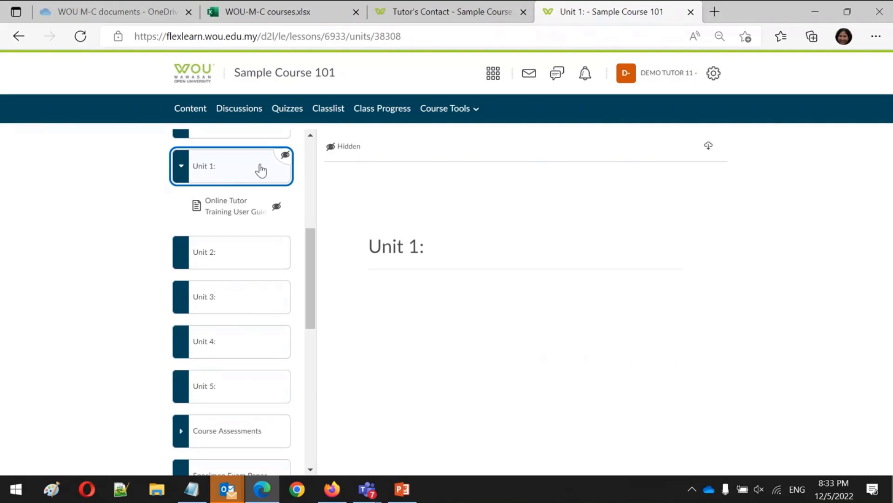
# Step: Expand U1: Communication for Career Success under Course Content and view its introduction and topics 1.1 and 1.2
pyautogui.click(310, 135)
pyautogui.scroll(2, 221, 259)
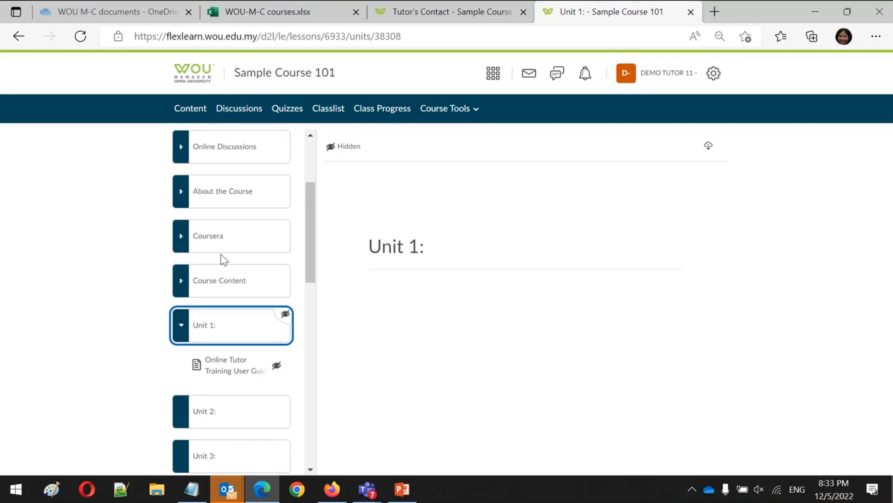
pyautogui.click(238, 274)
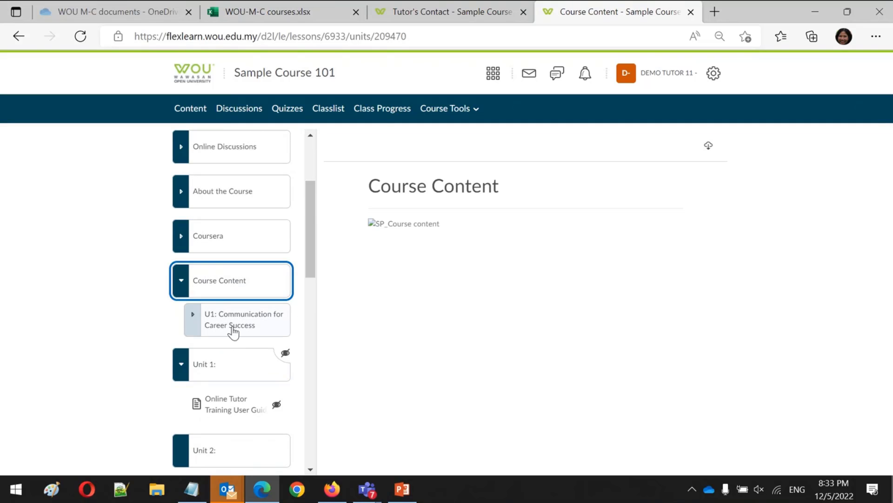
pyautogui.click(232, 326)
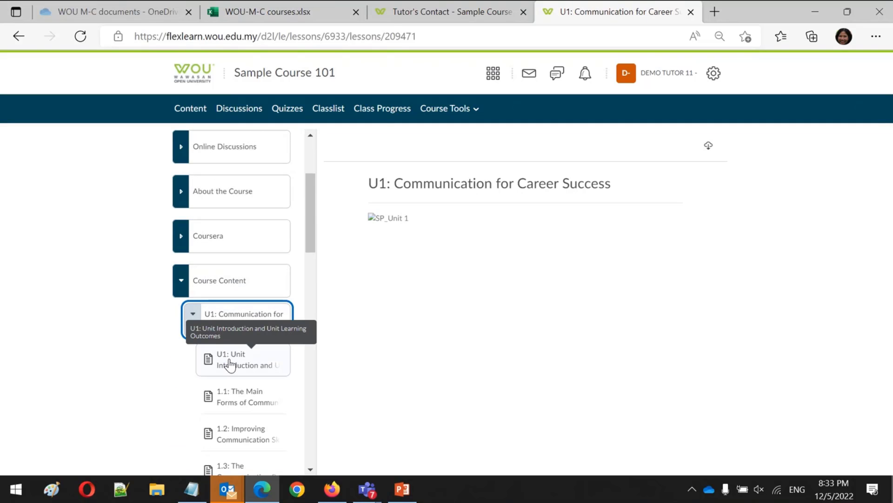
pyautogui.click(229, 364)
pyautogui.click(230, 398)
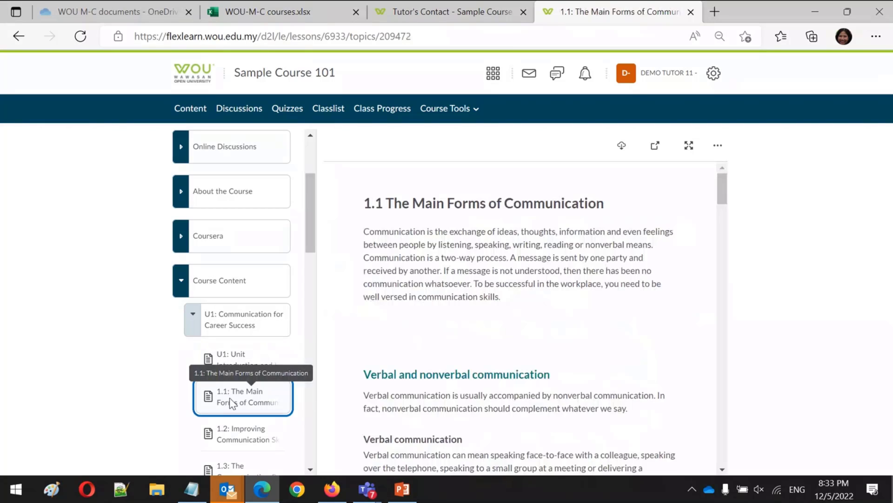
pyautogui.click(236, 432)
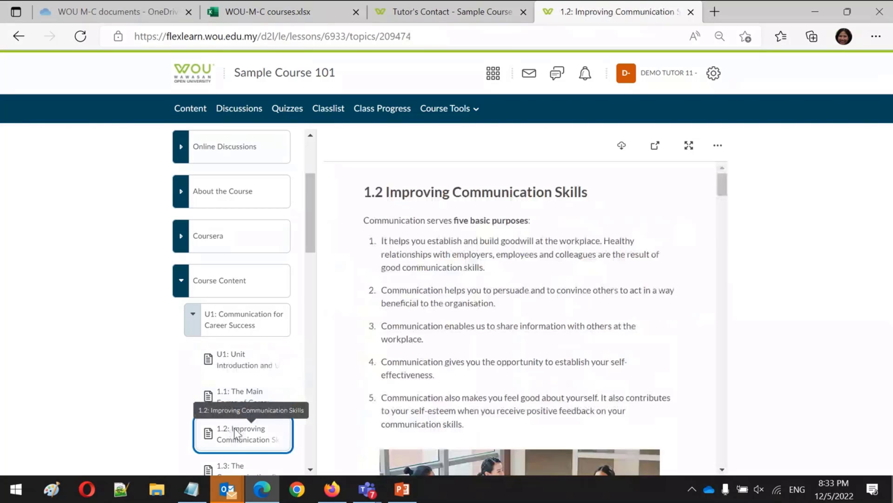
# Step: Return to the Sample Course 101 homepage and check the completion progress of each module in the FlexLearn Course Navigator
pyautogui.click(304, 76)
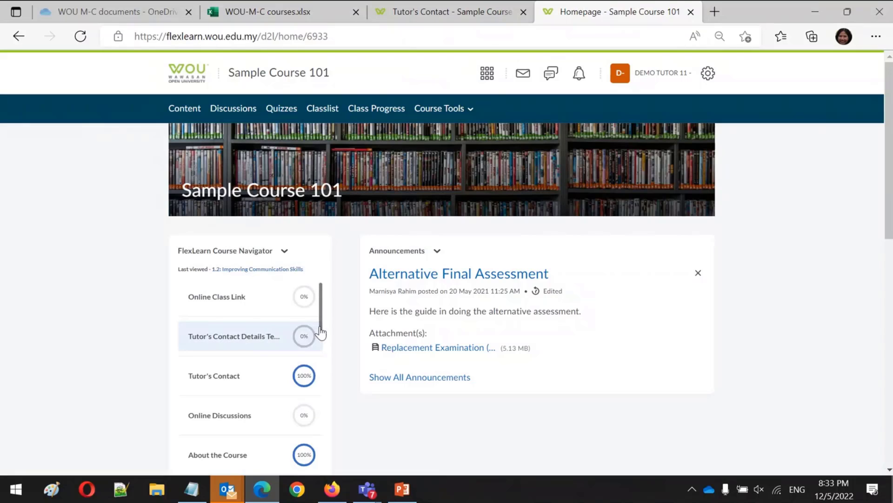
pyautogui.moveTo(319, 328); pyautogui.dragTo(323, 328)
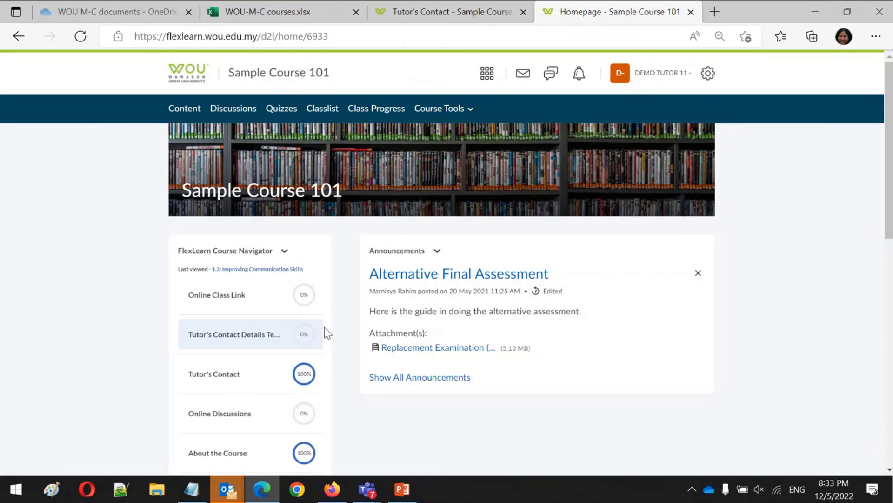
pyautogui.scroll(1, 313, 317)
pyautogui.scroll(-1, 324, 332)
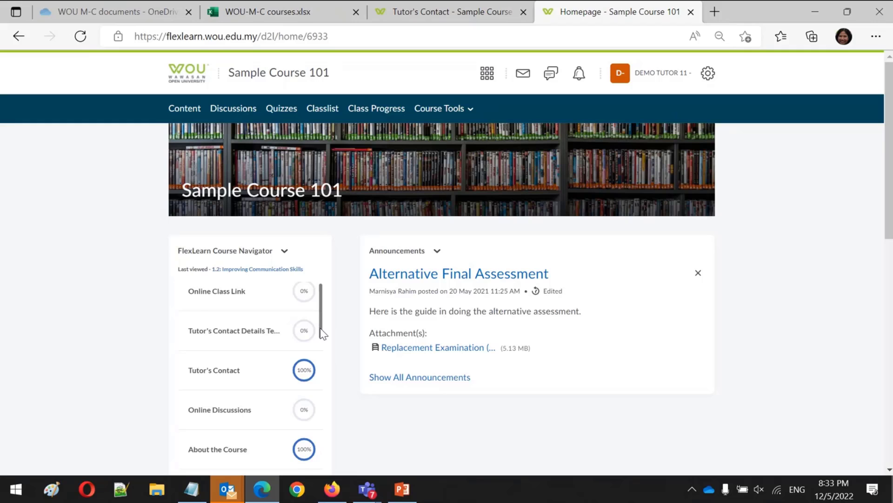
pyautogui.scroll(-3, 324, 332)
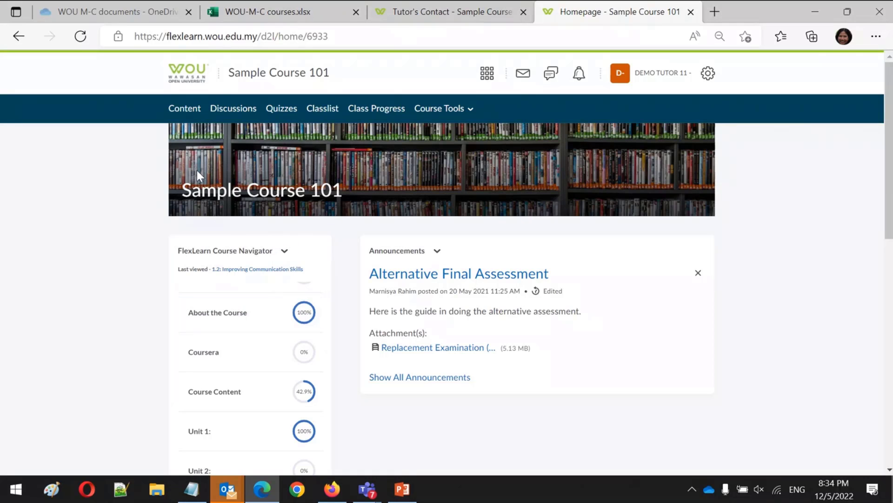
# Step: Leave Sample Course 101 for the FlexLearn main homepage and open the course (ODL 2/2022) WUC107/03 Workplace Communication Skills
pyautogui.click(191, 113)
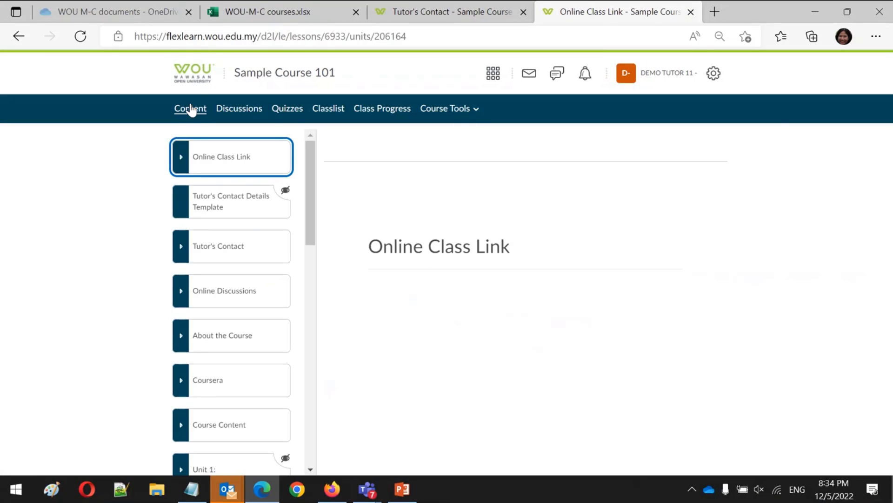
pyautogui.click(190, 82)
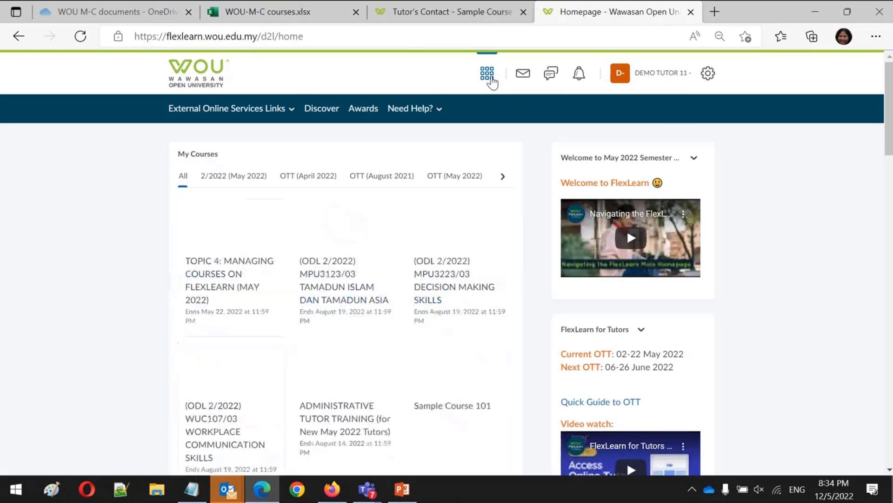
pyautogui.click(487, 73)
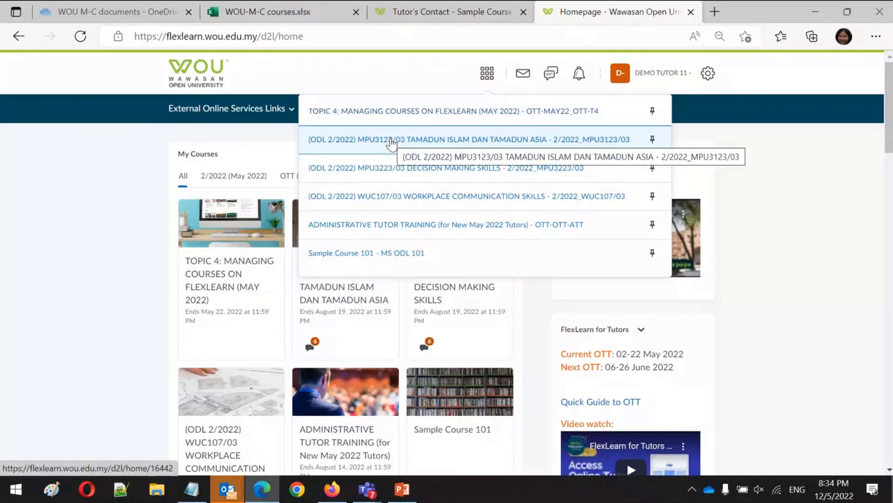
pyautogui.click(369, 201)
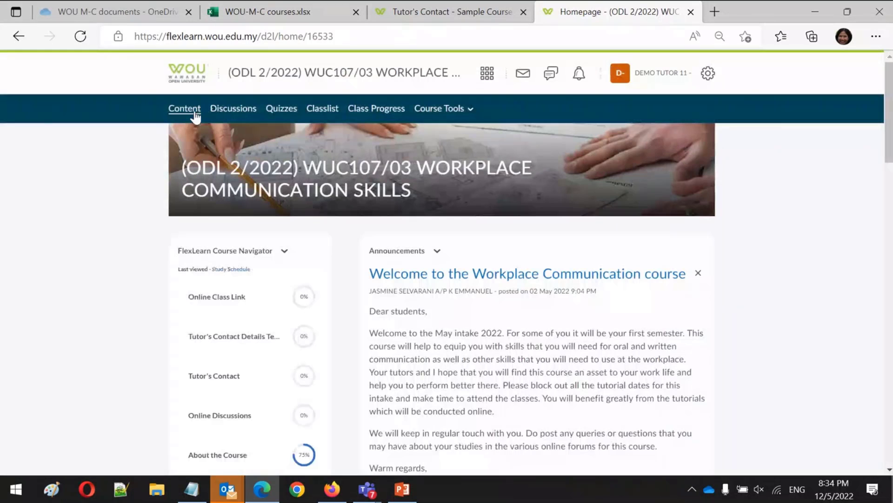
# Step: Open the content of the Workplace Communication Skills course and expand its Course Assessments module
pyautogui.click(195, 108)
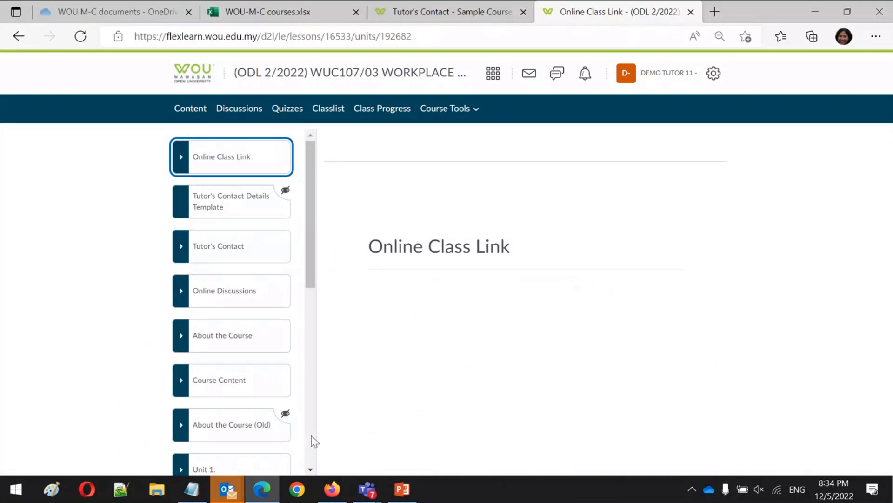
pyautogui.scroll(-5, 315, 441)
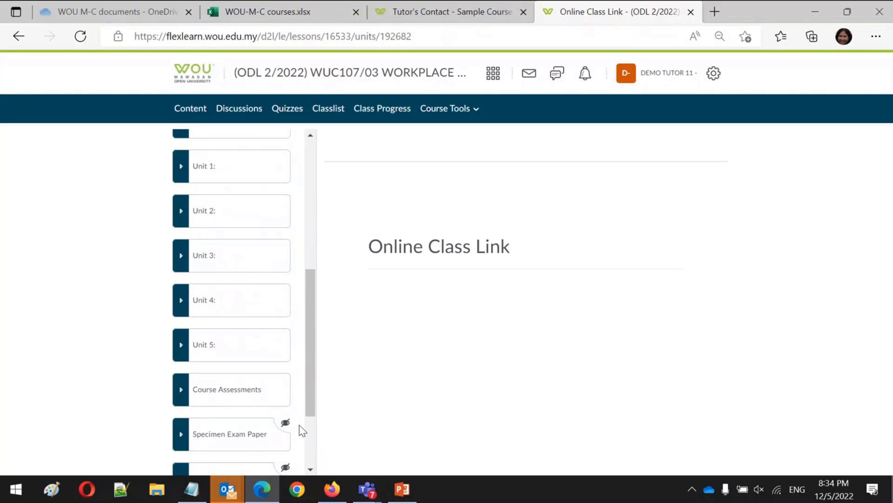
pyautogui.click(257, 399)
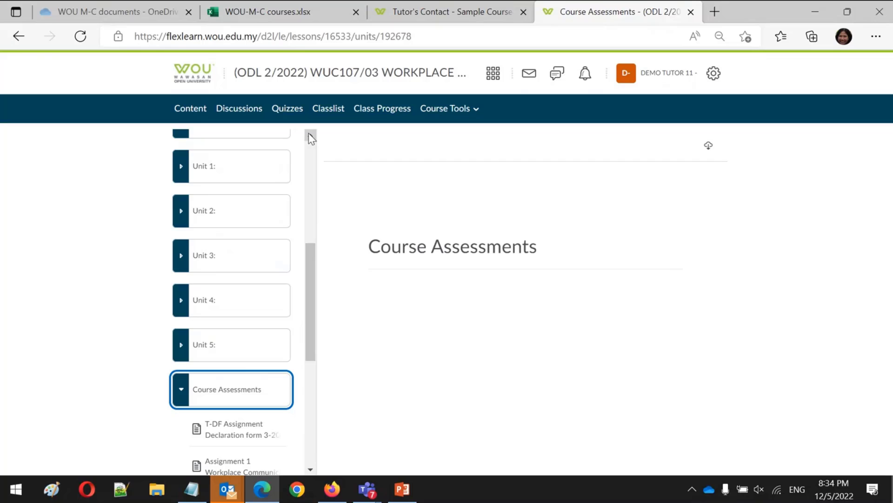
# Step: Expand the Online Class Link, Tutor's Contact and Online Discussions modules to show their discussion topics
pyautogui.scroll(6, 312, 138)
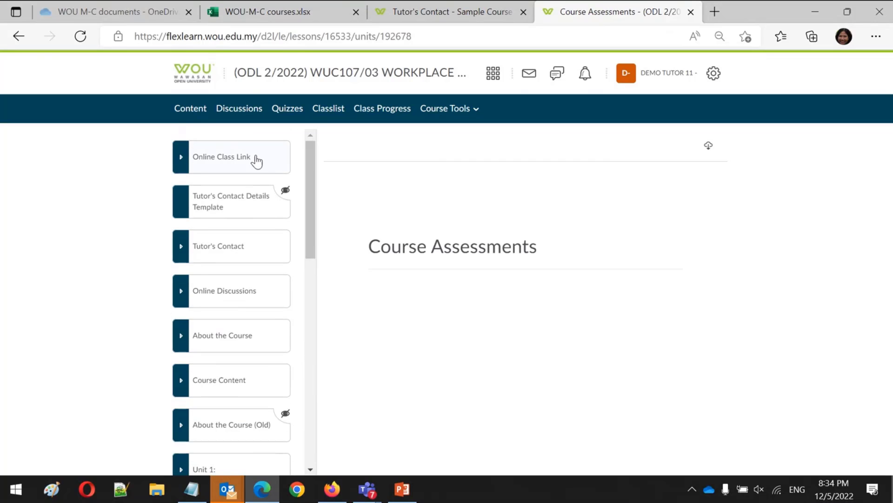
pyautogui.click(257, 160)
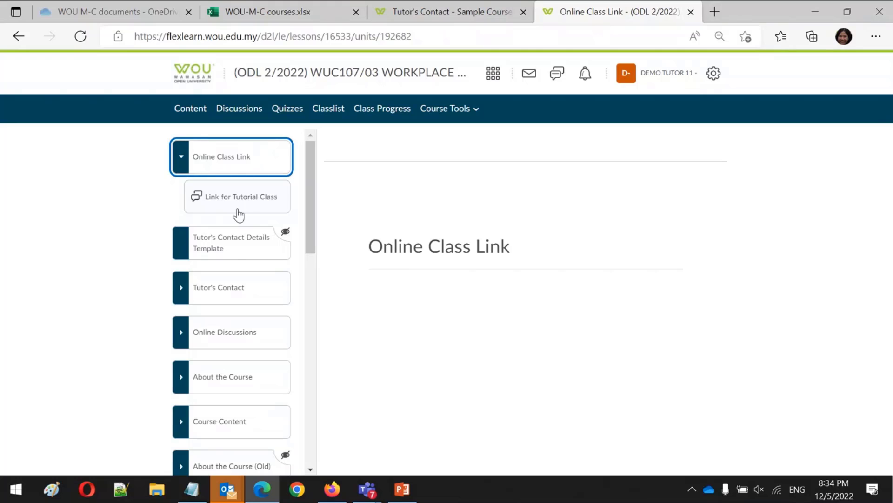
pyautogui.click(228, 292)
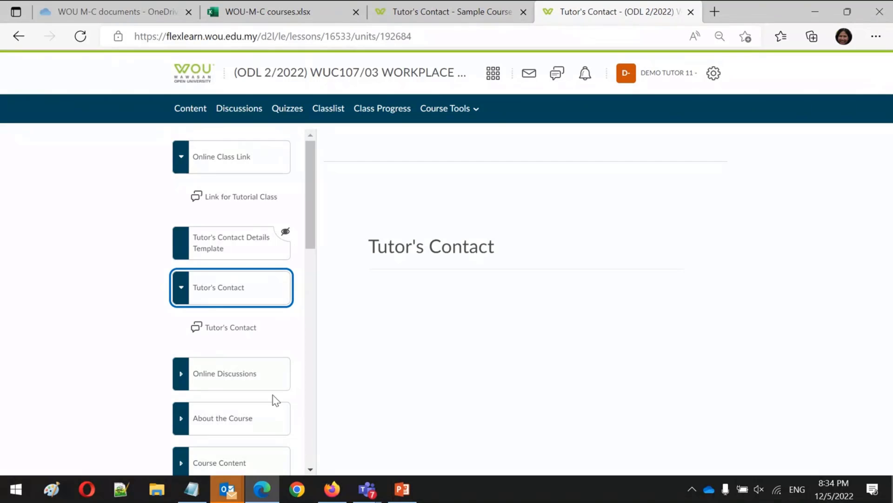
pyautogui.click(258, 374)
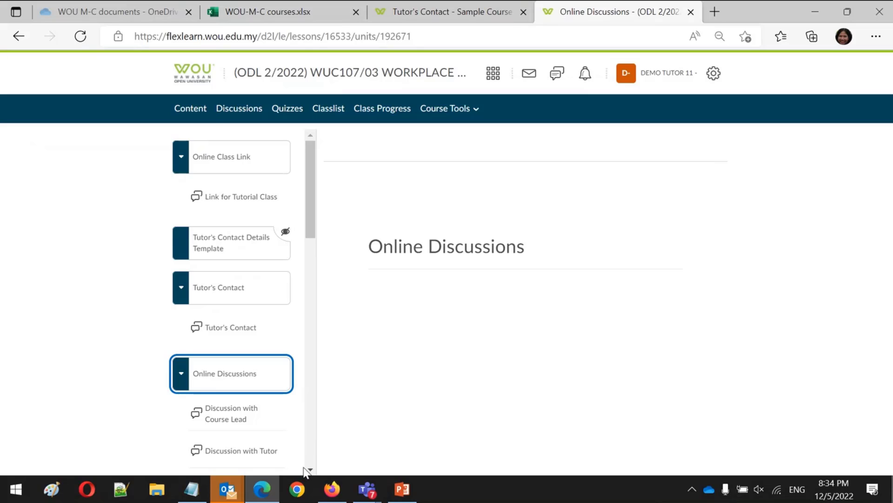
pyautogui.scroll(-3, 311, 470)
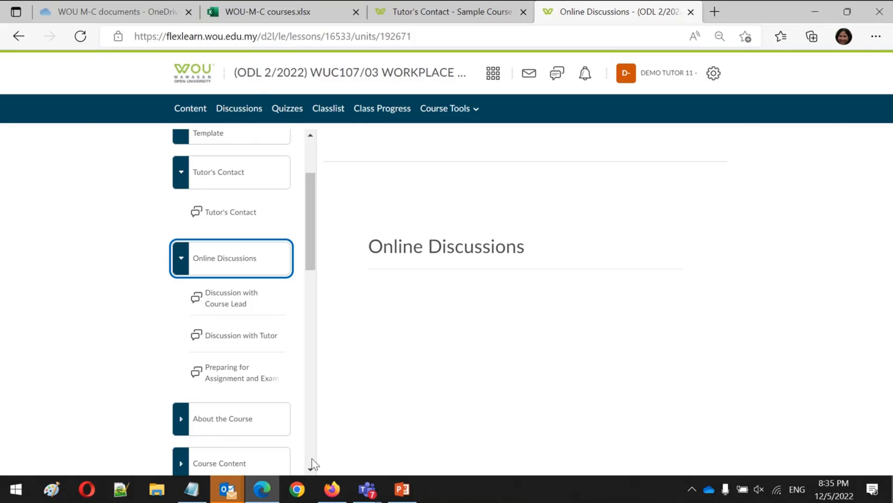
# Step: Expand About the Course and view the welcome note, course synopsis, study schedule, and student learning time and assessment topics
pyautogui.click(245, 416)
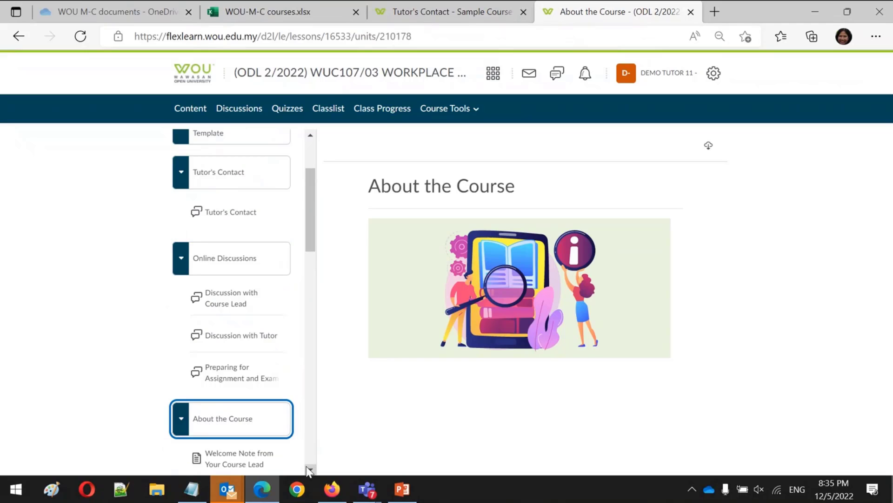
pyautogui.click(309, 469)
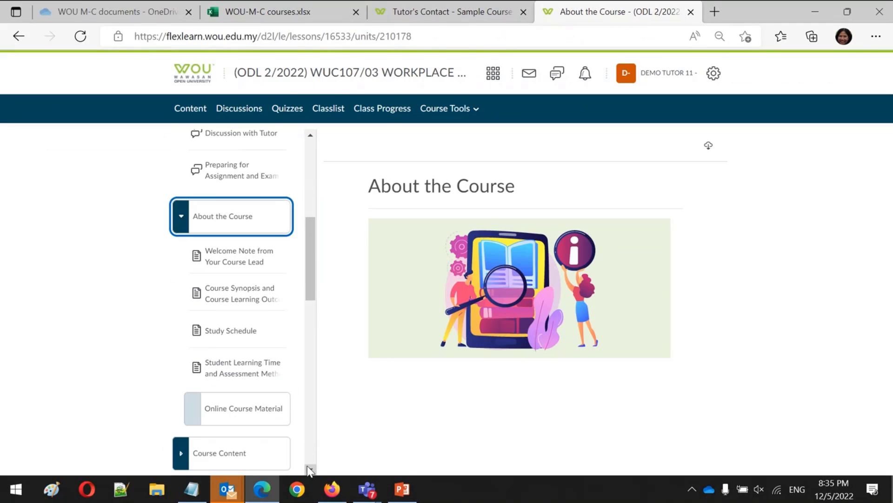
pyautogui.click(236, 268)
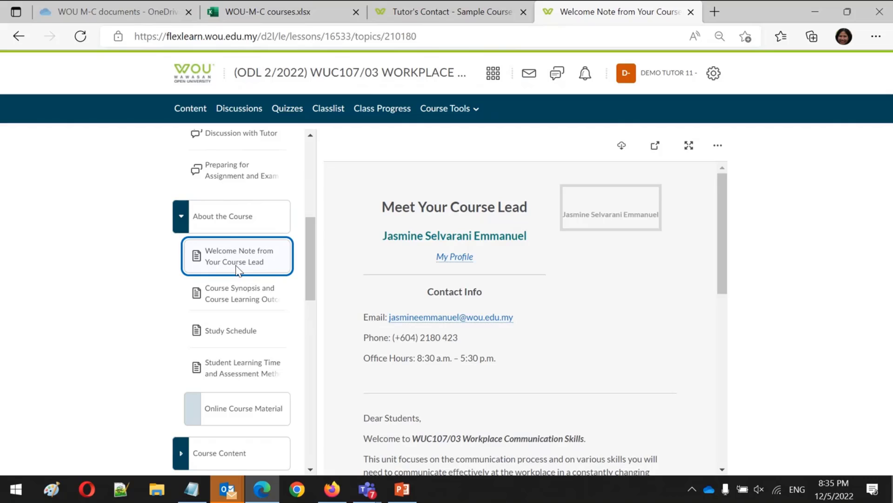
pyautogui.click(225, 306)
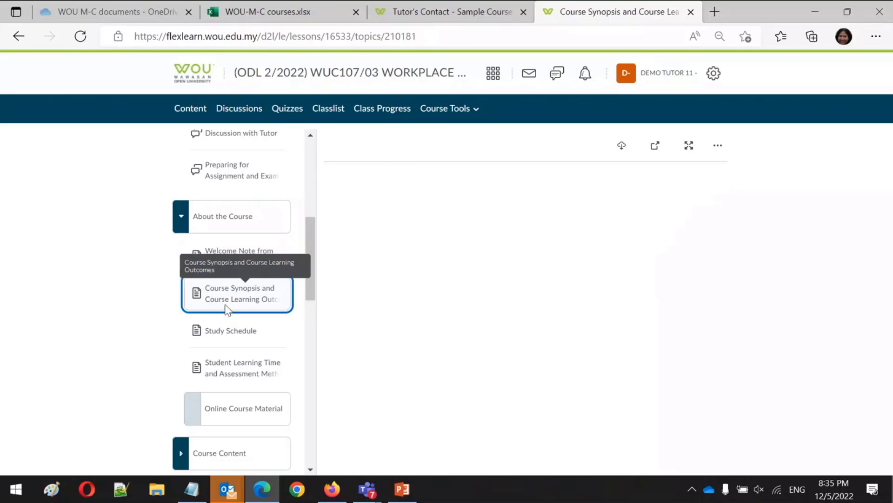
pyautogui.click(228, 346)
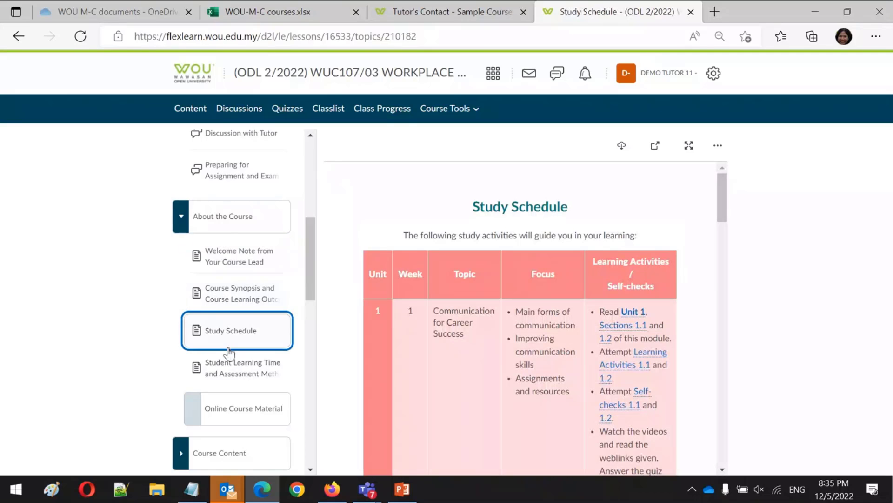
pyautogui.click(226, 367)
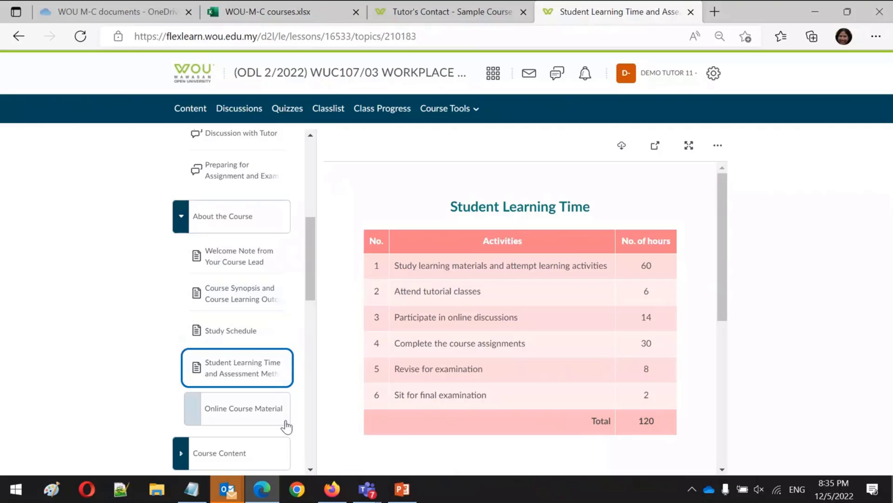
# Step: Expand the Course Content module and its unit U1: Communication for Career Success in the Workplace Communication Skills course
pyautogui.scroll(-3, 307, 470)
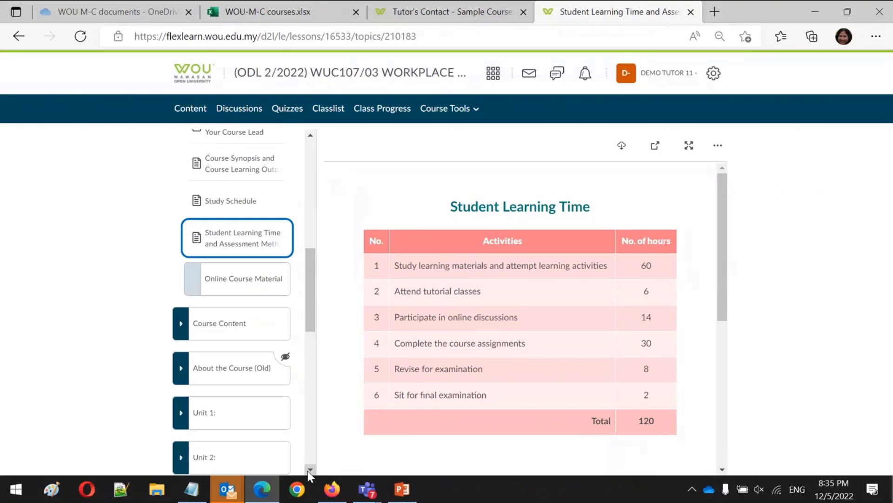
pyautogui.click(232, 326)
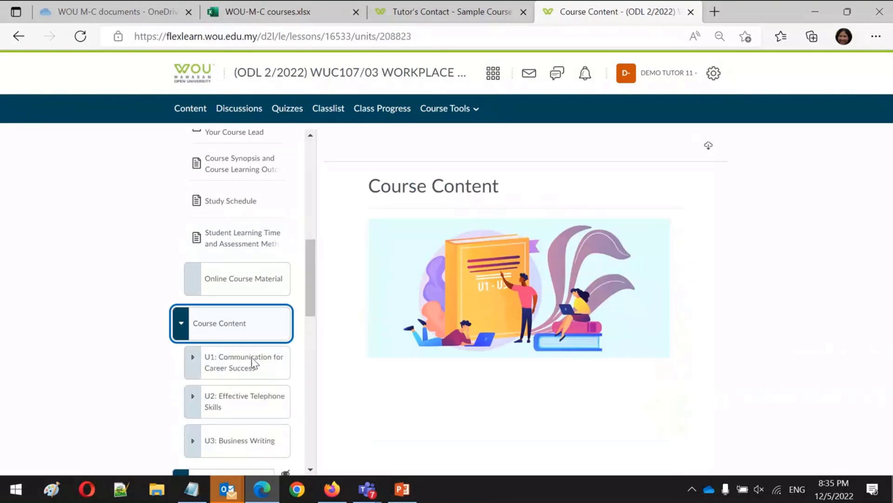
pyautogui.click(242, 366)
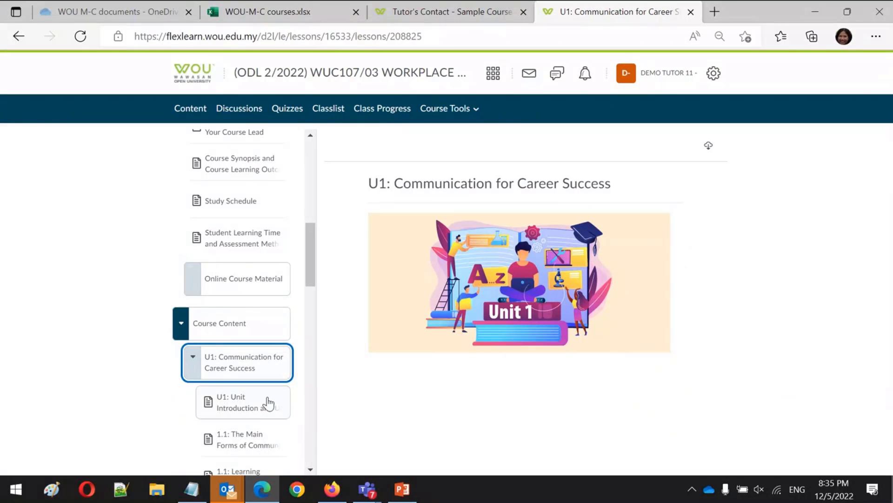
# Step: View the U1 unit introduction and the 1.2 Improving Communication Skills topic within the first unit's content
pyautogui.click(260, 409)
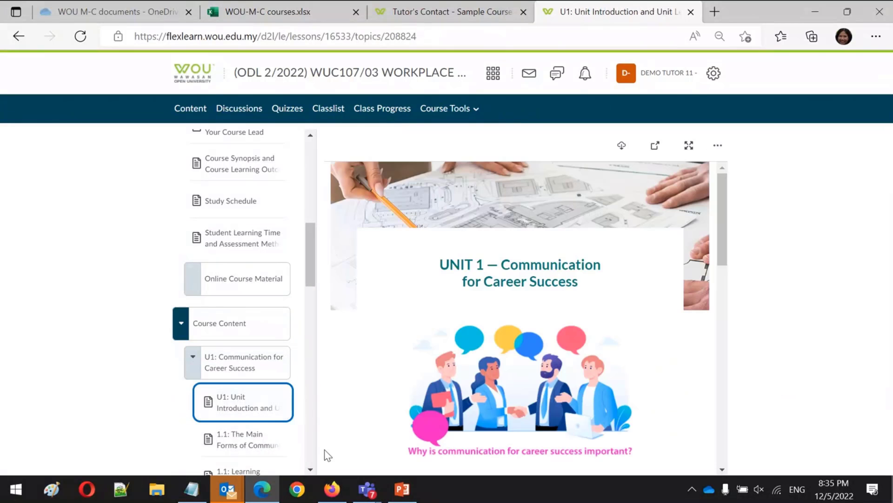
pyautogui.click(310, 469)
pyautogui.scroll(-4, 309, 471)
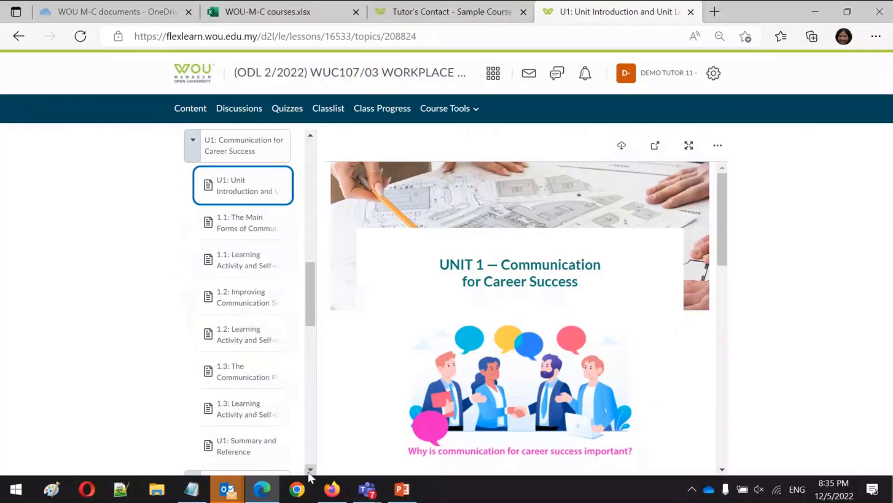
pyautogui.click(237, 293)
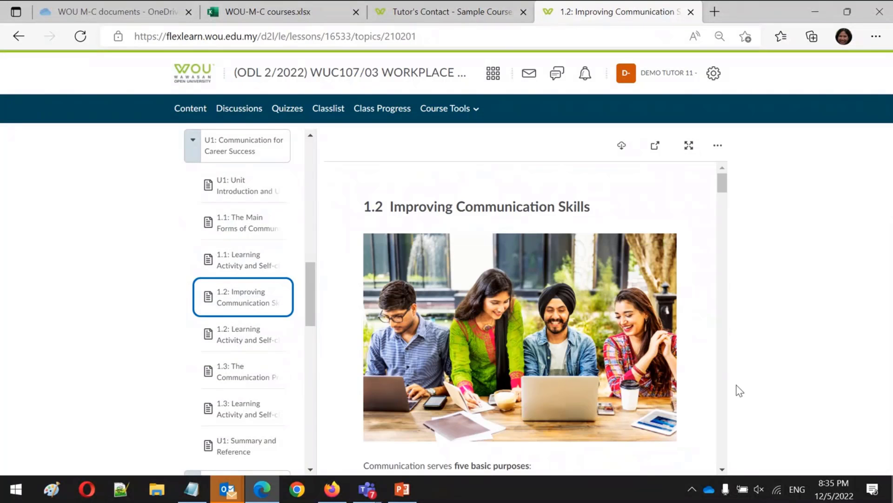
pyautogui.scroll(-5, 724, 396)
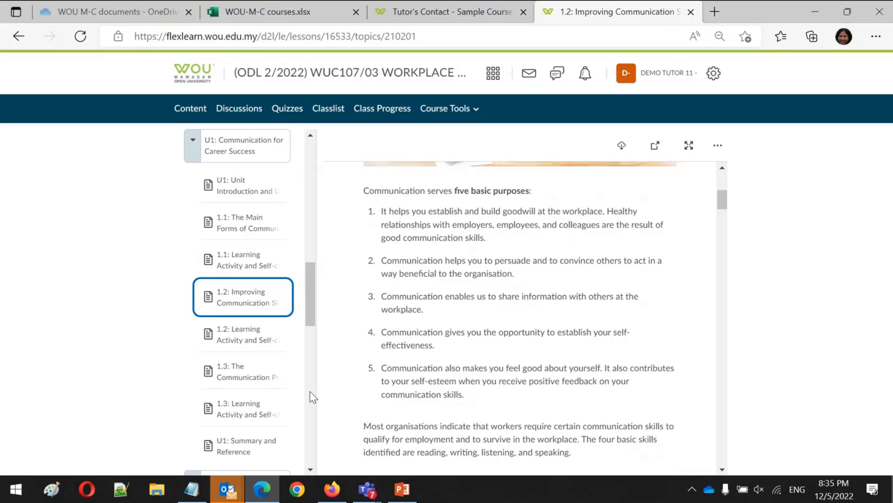
# Step: Open the Course Assessments module, collapse it and expand it again to show its assignment and grammar topics
pyautogui.scroll(-10, 312, 396)
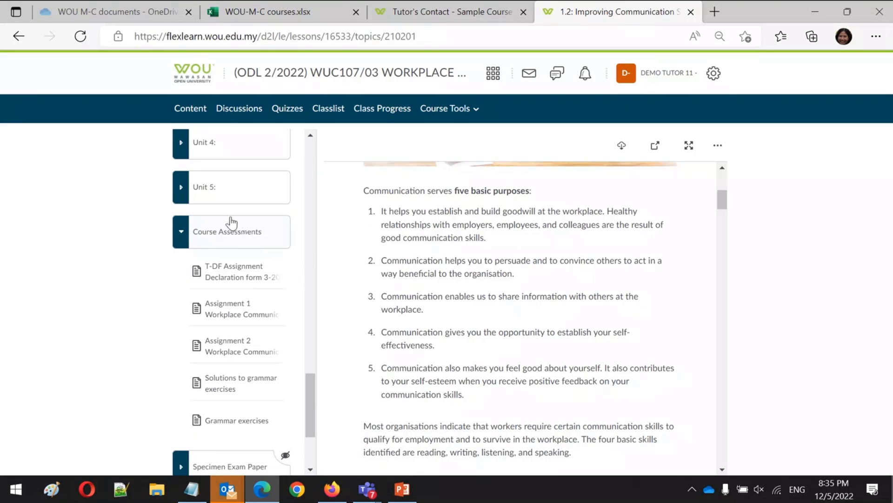
pyautogui.click(181, 238)
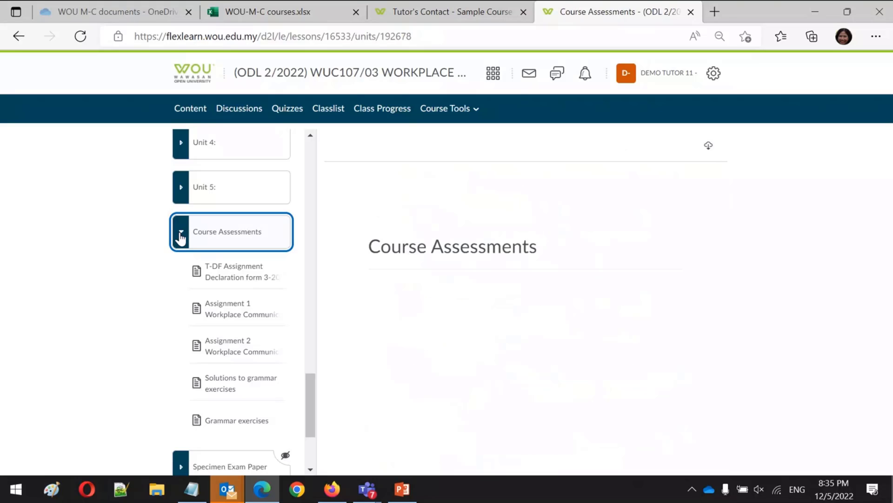
pyautogui.click(181, 237)
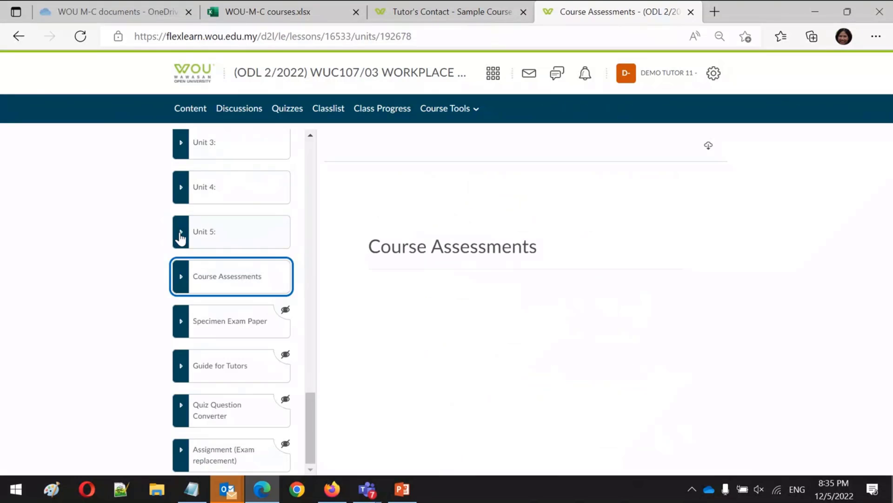
pyautogui.click(204, 289)
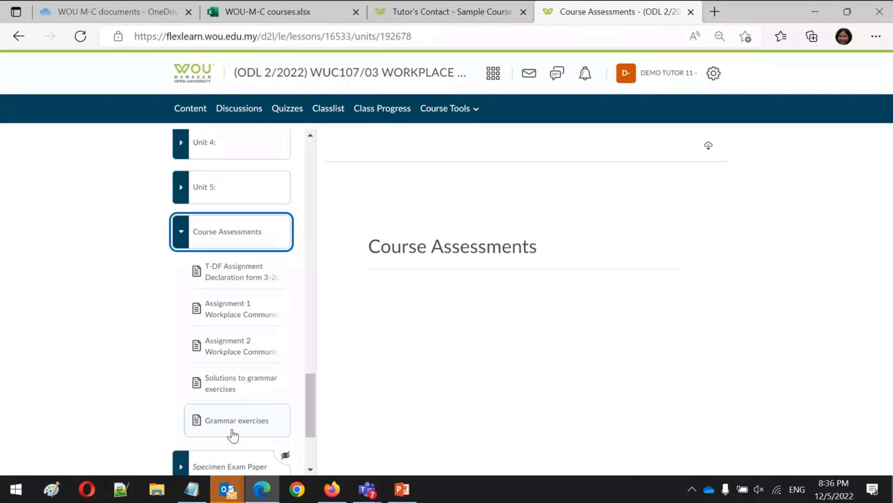
# Step: Open the Assignment 1 topic and start downloading its file, cancelling the download while it is processing
pyautogui.click(231, 324)
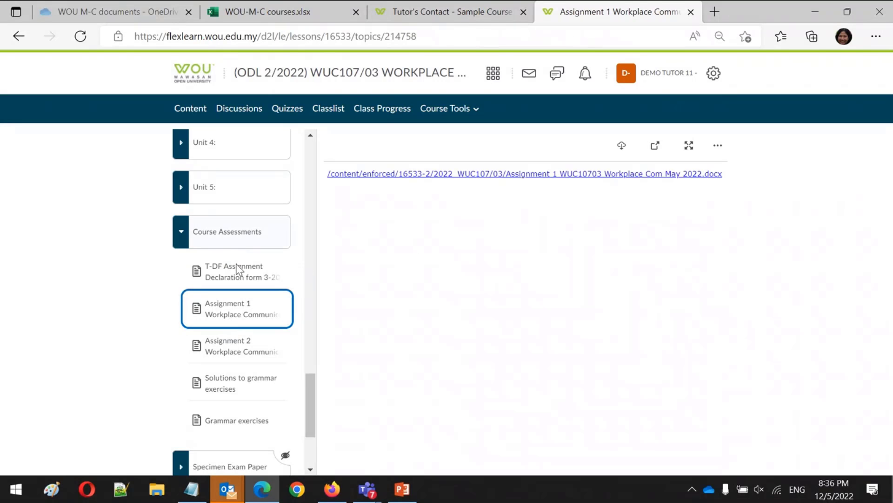
pyautogui.click(621, 147)
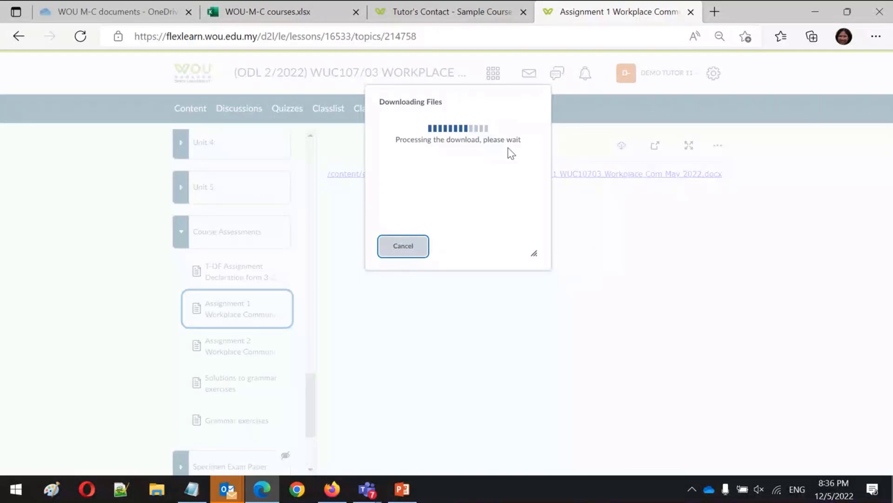
pyautogui.click(404, 250)
# Step: View the linked Assignment 1 Word document in the browser and close the tabs it opened
pyautogui.click(515, 175)
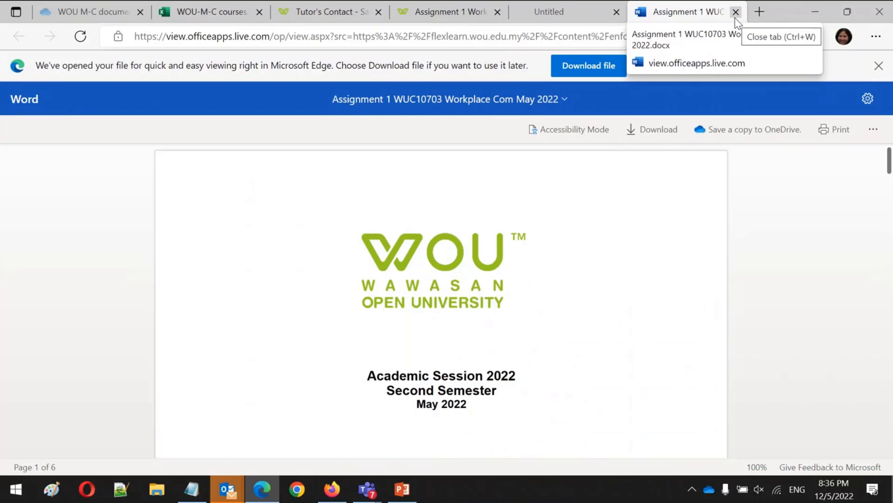
pyautogui.click(736, 20)
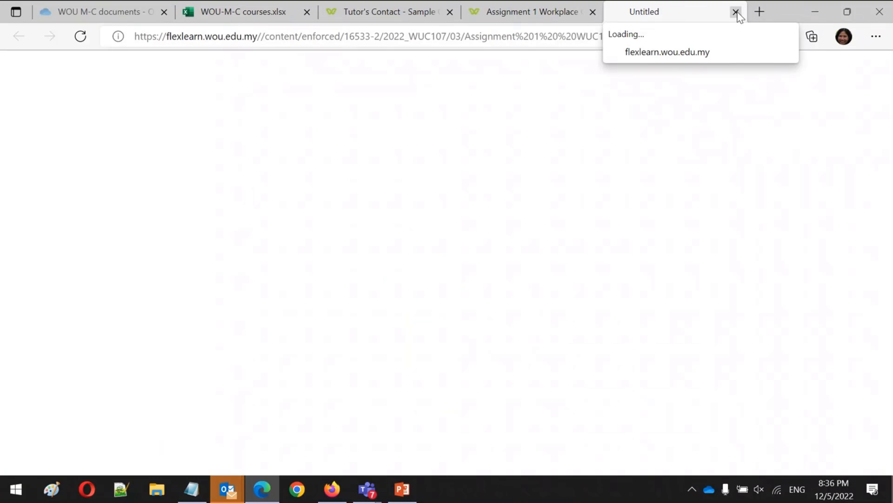
pyautogui.click(736, 12)
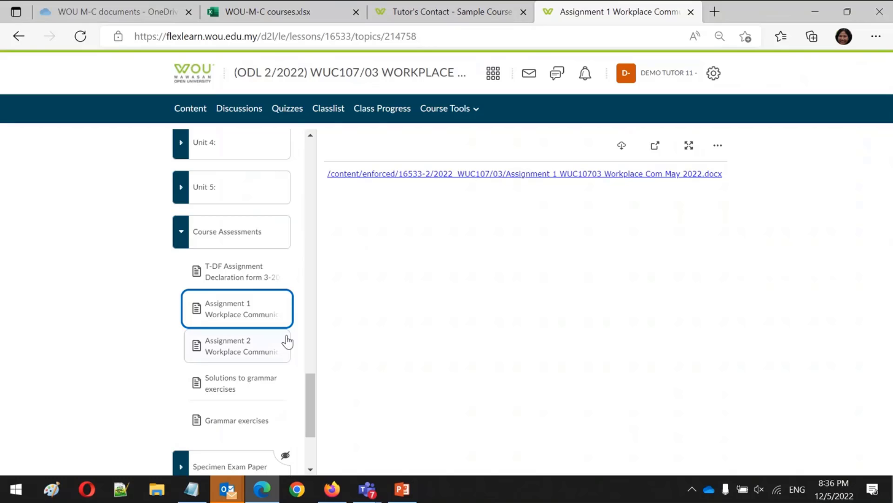
# Step: View the Grammar exercises topic and the CLTutor Forum topic inside the hidden Guide for Tutors module
pyautogui.click(237, 422)
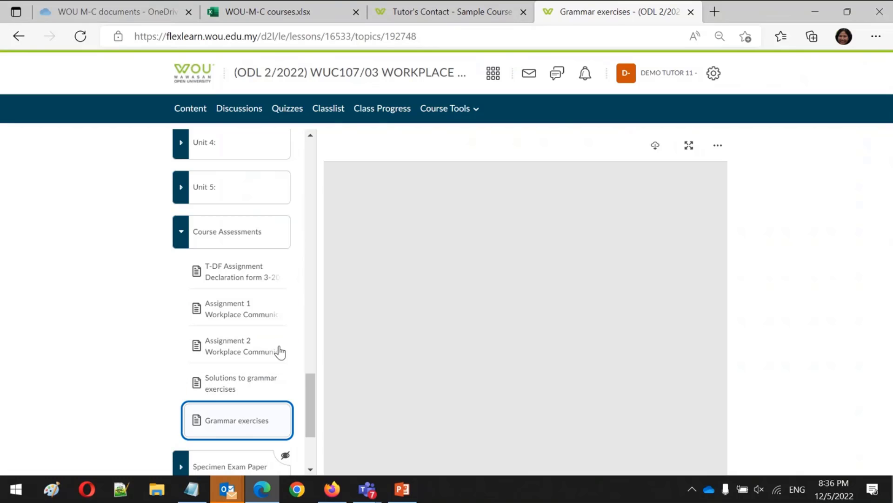
pyautogui.scroll(-3, 310, 460)
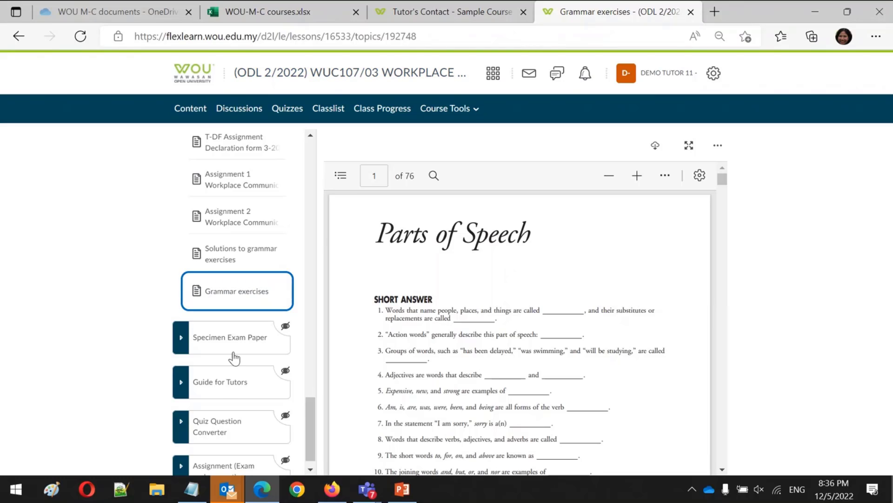
pyautogui.click(227, 394)
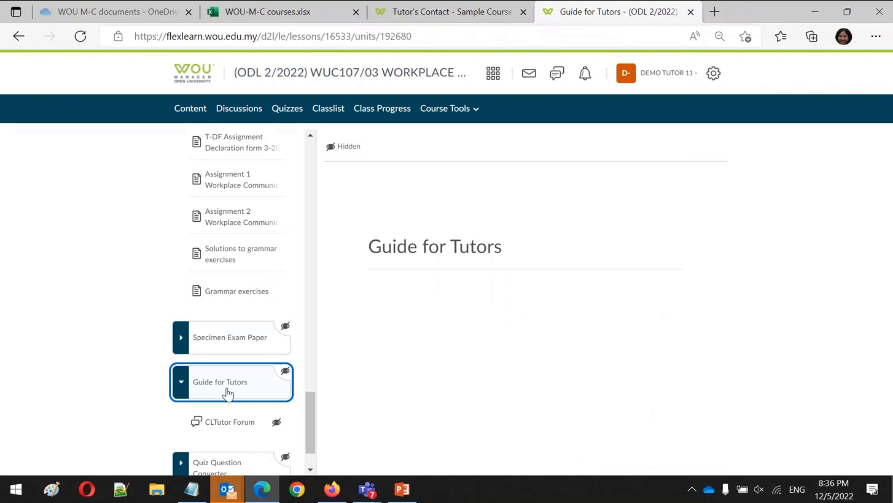
pyautogui.click(214, 429)
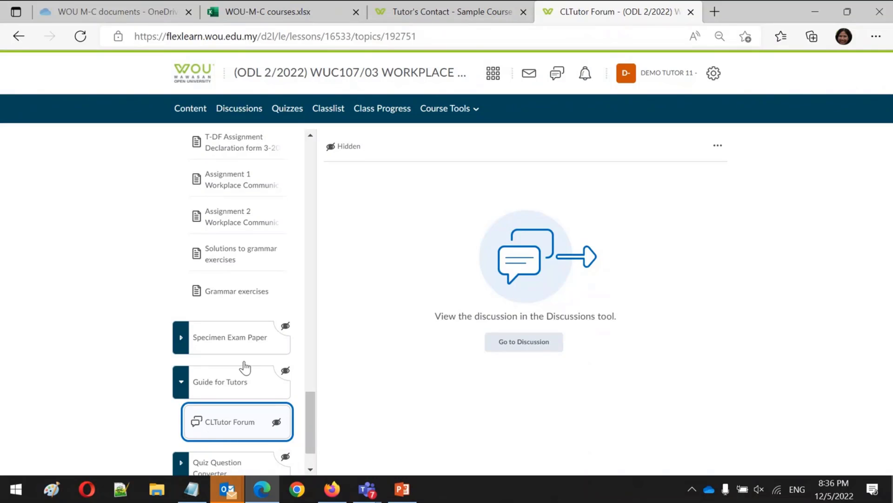
pyautogui.scroll(-2, 245, 368)
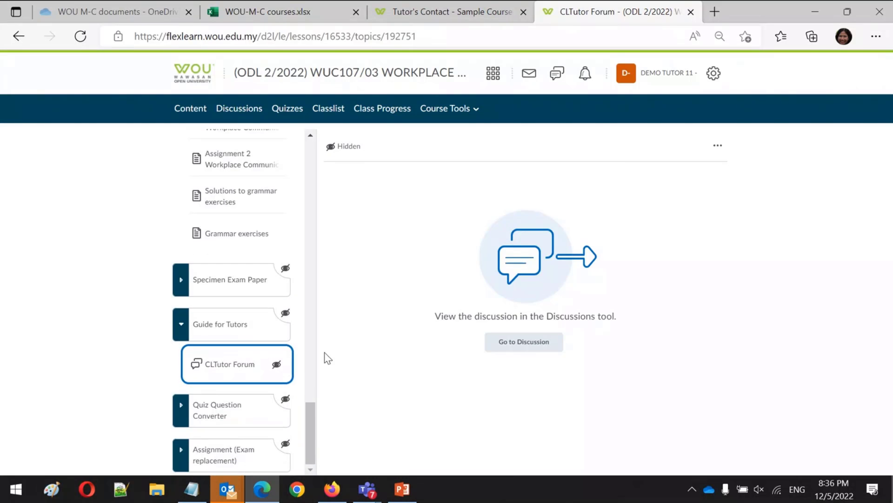
# Step: Open the course's Discussions list and review its forums from Discussion with Course Lead down to CLTutor Forum
pyautogui.click(311, 177)
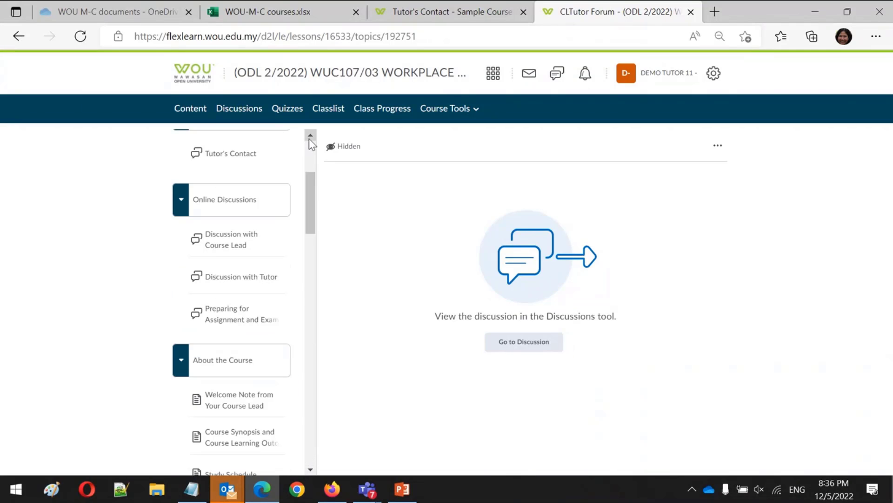
pyautogui.scroll(4, 309, 153)
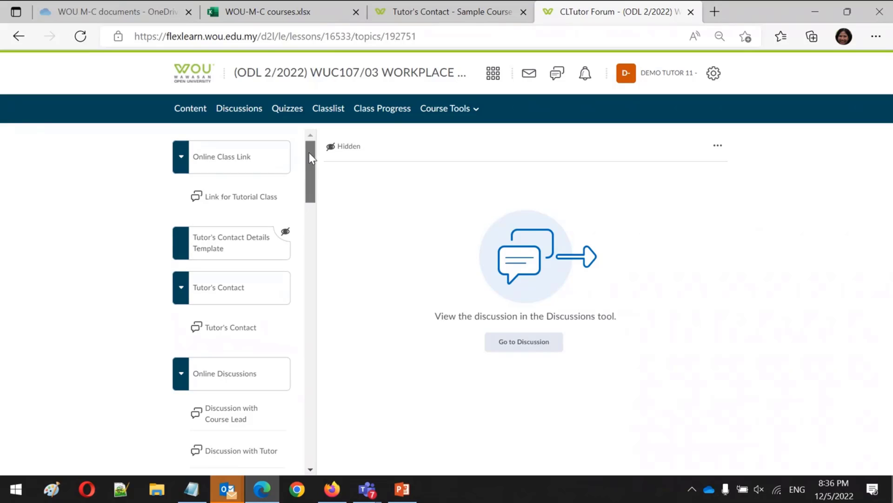
pyautogui.click(236, 114)
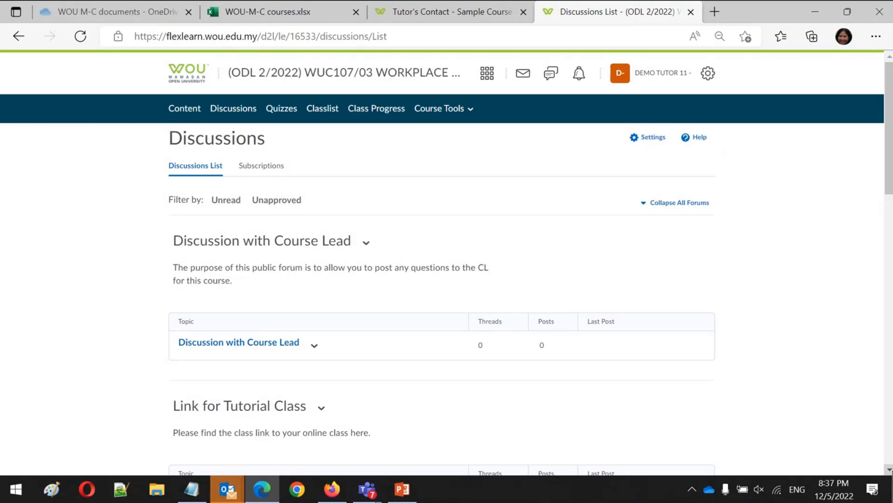
pyautogui.click(889, 470)
pyautogui.click(889, 470)
pyautogui.click(889, 470)
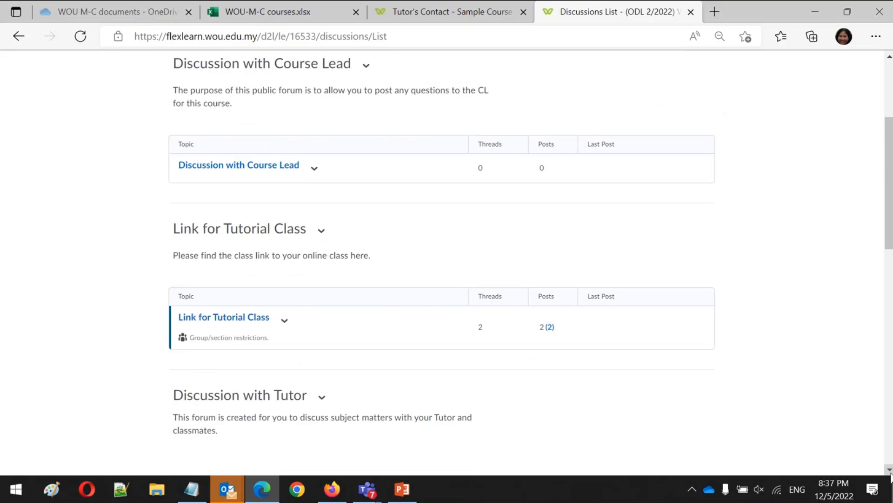
pyautogui.click(889, 470)
pyautogui.click(889, 470)
pyautogui.click(890, 470)
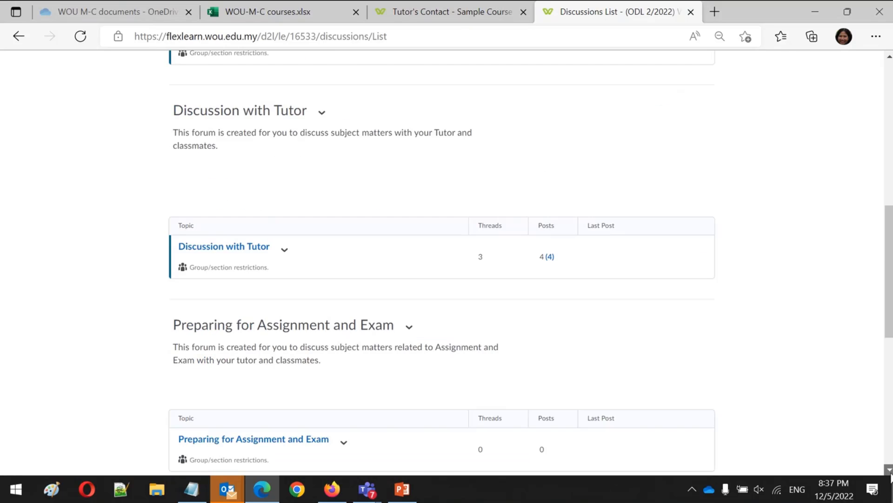
pyautogui.click(889, 470)
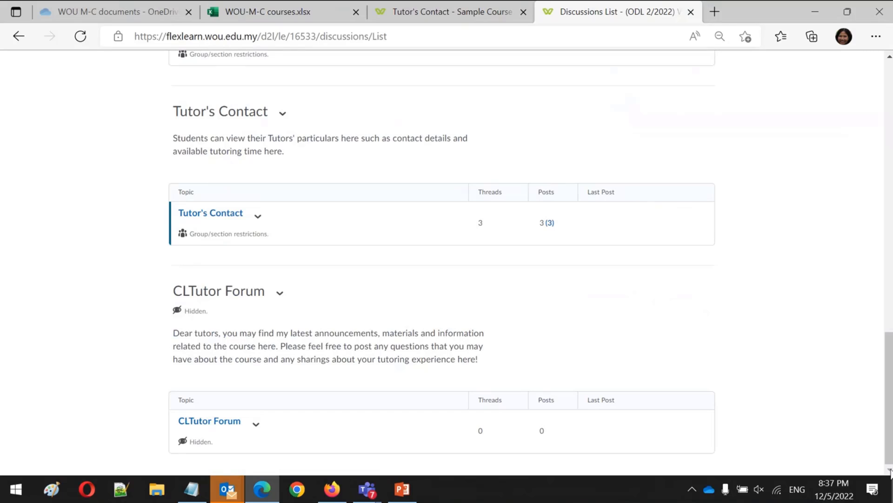
# Step: Re-examine the Course Lead, Link for Tutorial Class and Discussion with Tutor forums, enlarging the page zoom for readability
pyautogui.click(889, 56)
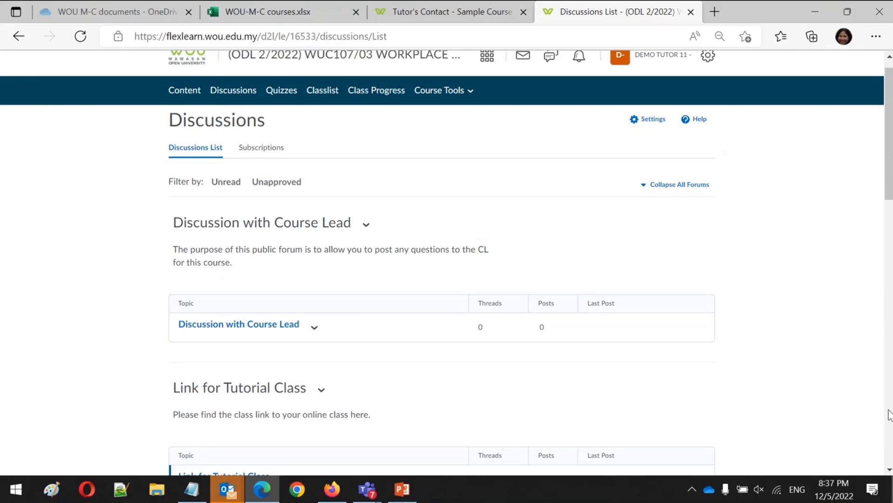
pyautogui.click(890, 469)
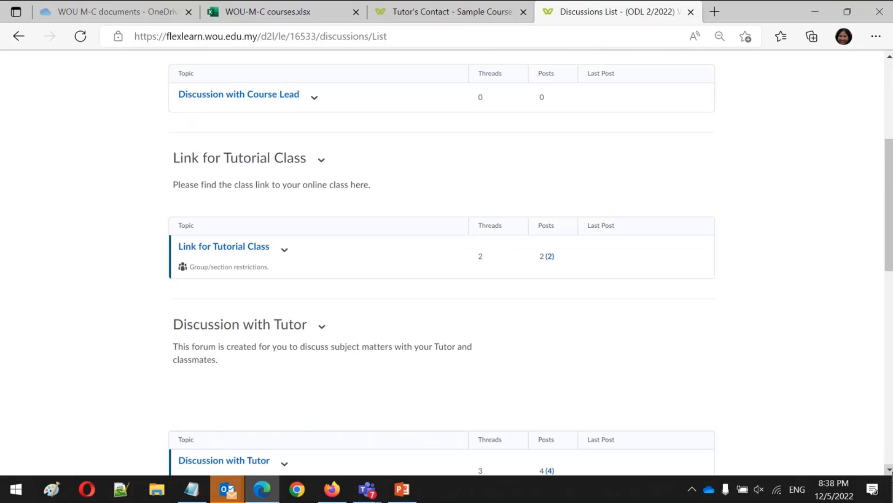
pyautogui.click(890, 470)
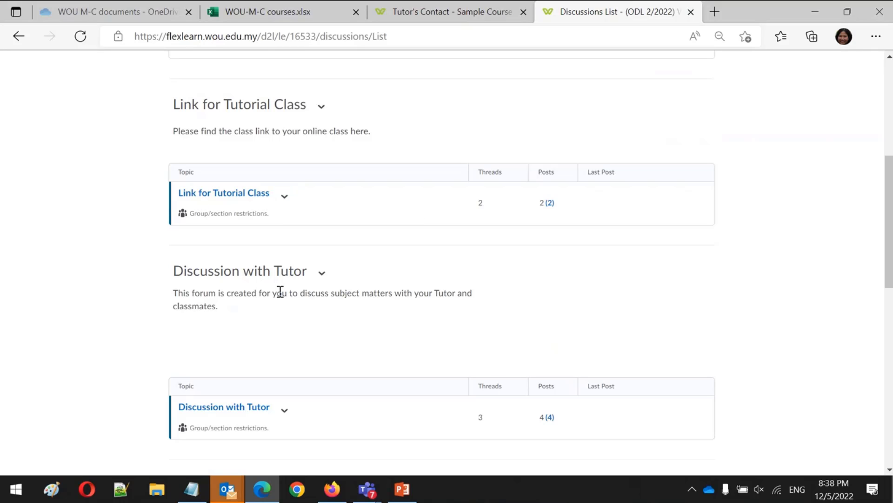
pyautogui.scroll(3, 488, 159)
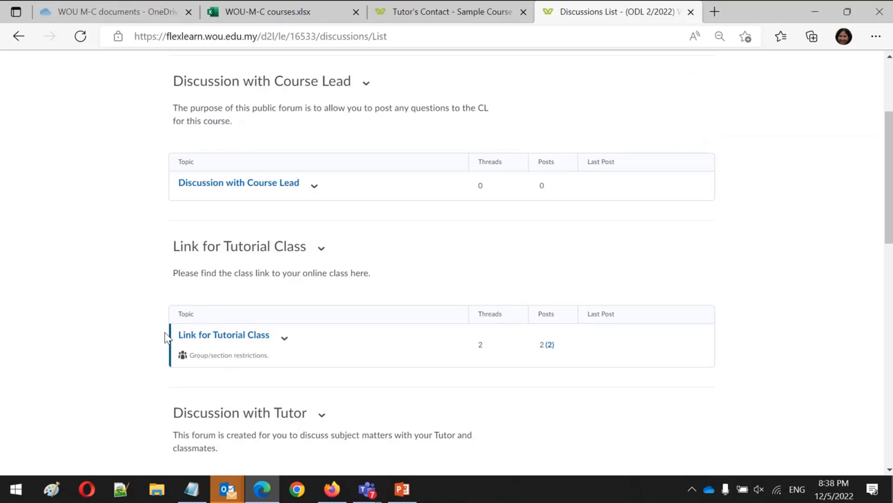
pyautogui.hotkey('ctrl', '+')
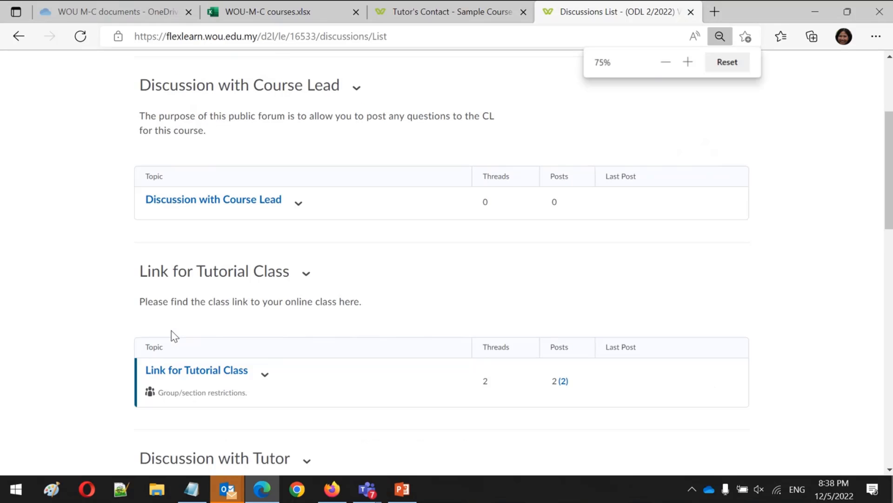
pyautogui.hotkey('ctrl', '+')
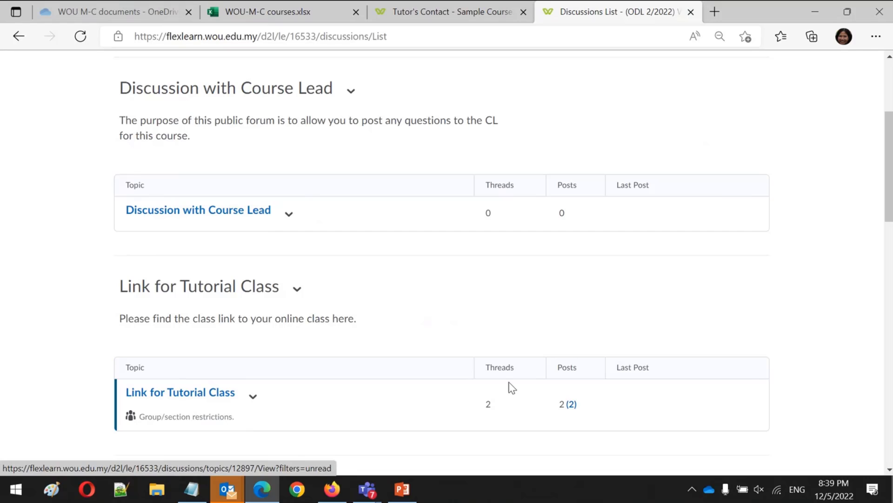
# Step: Open the Link for Tutorial Class topic, read its Hi all thread and return to the topic's thread list
pyautogui.click(182, 395)
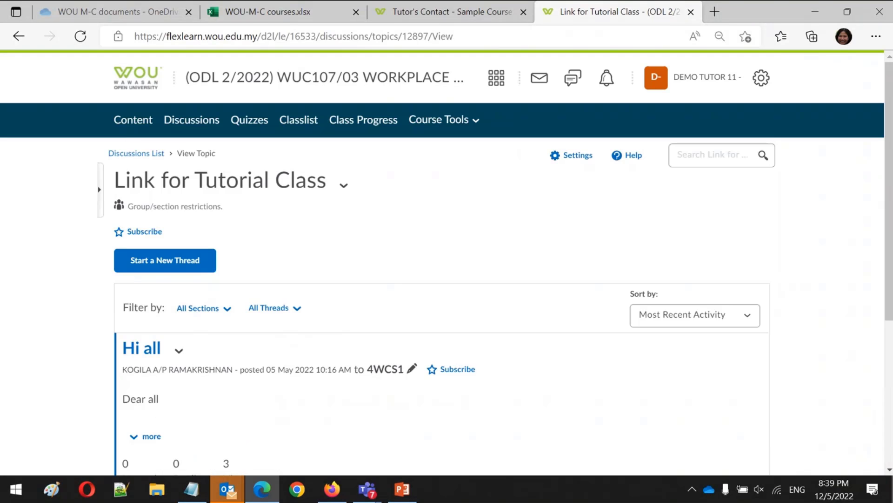
pyautogui.scroll(-5, 447, 260)
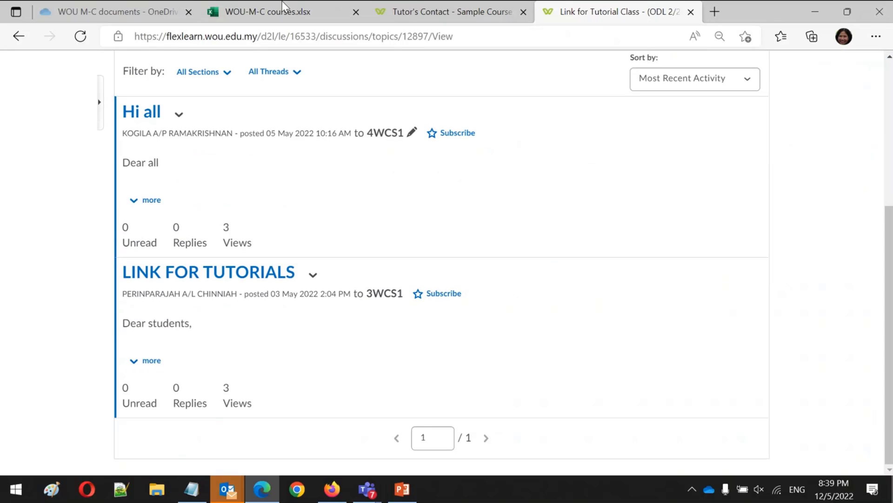
pyautogui.click(146, 114)
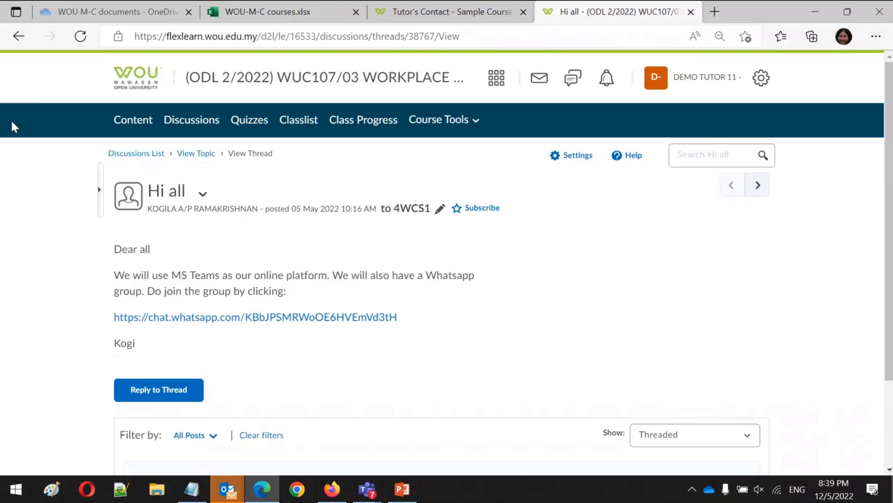
pyautogui.click(19, 36)
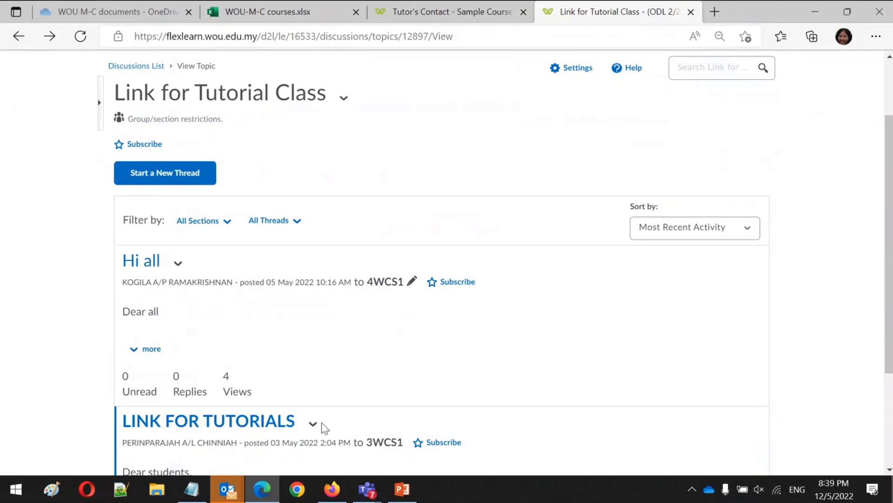
pyautogui.scroll(-1, 442, 261)
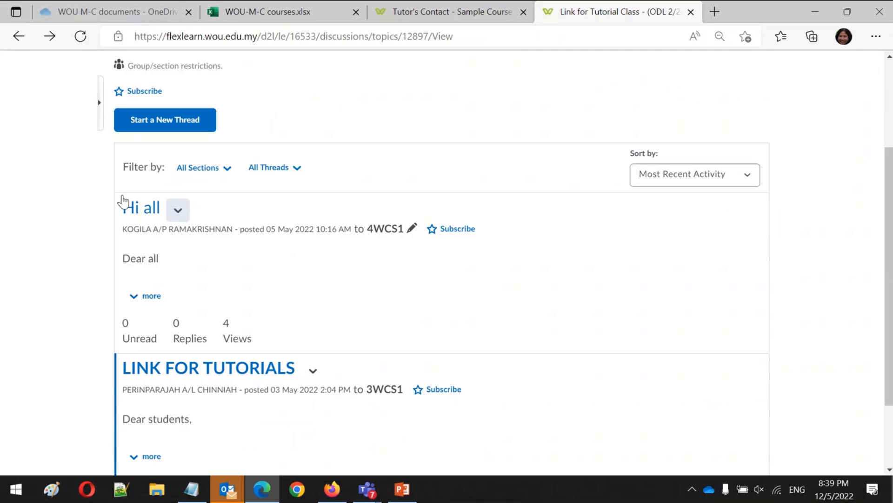
# Step: Open the LINK FOR TUTORIALS thread, read its Zoom meeting post and return to the Link for Tutorial Class topic
pyautogui.click(190, 372)
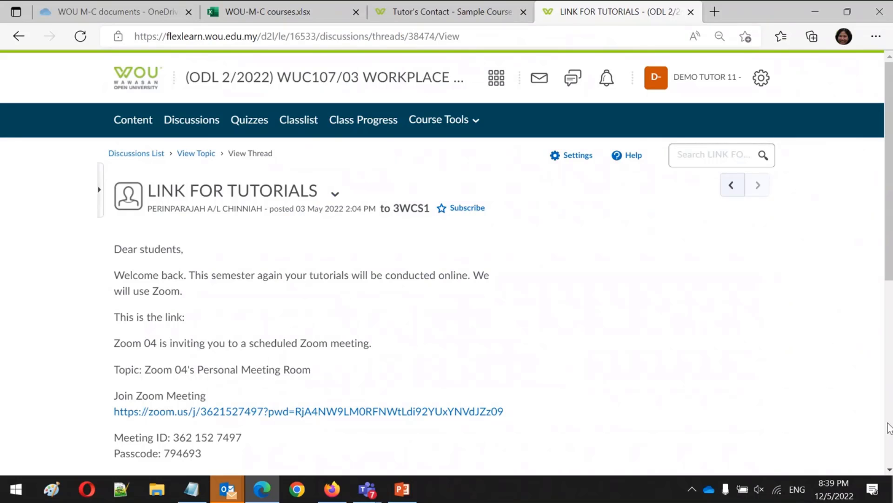
pyautogui.click(890, 470)
pyautogui.scroll(-3, 890, 472)
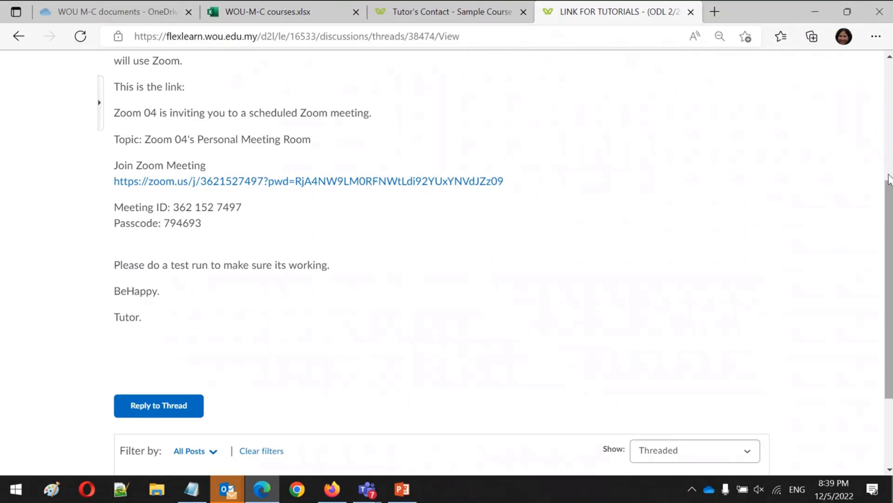
pyautogui.scroll(5, 879, 210)
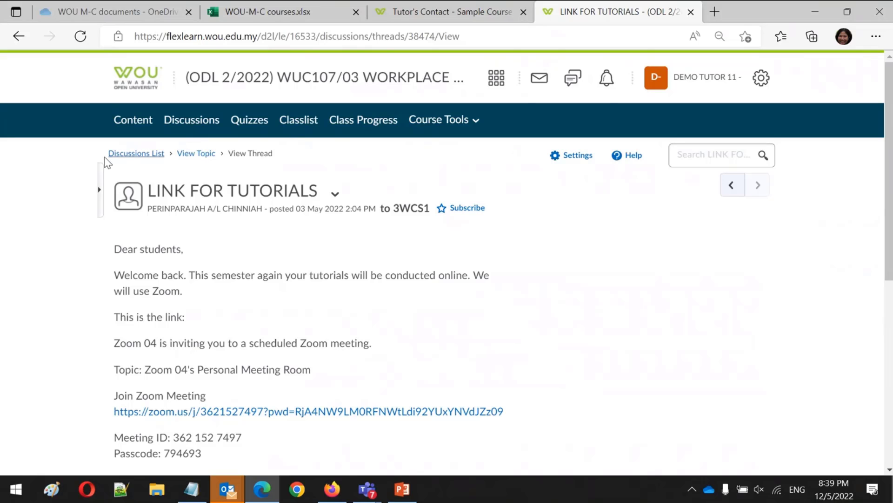
pyautogui.click(23, 38)
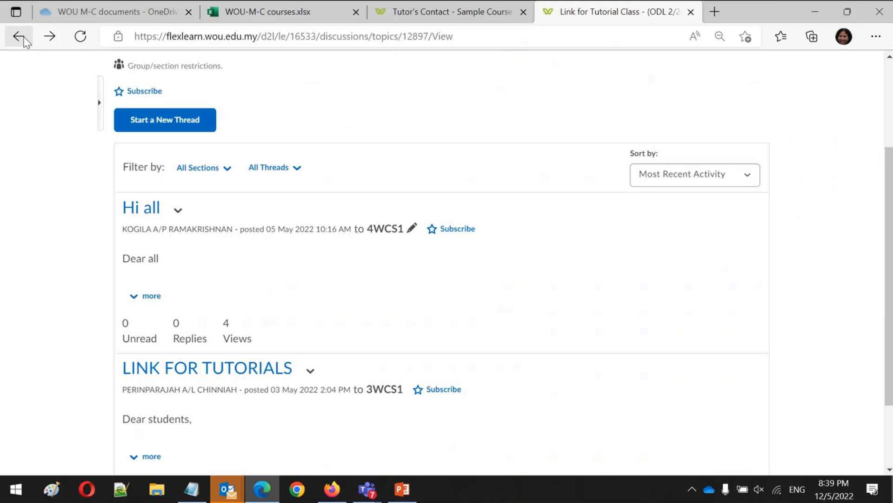
# Step: Expand the Hi all post and open its thread to view the reply editor, returning to the topic without posting
pyautogui.click(147, 297)
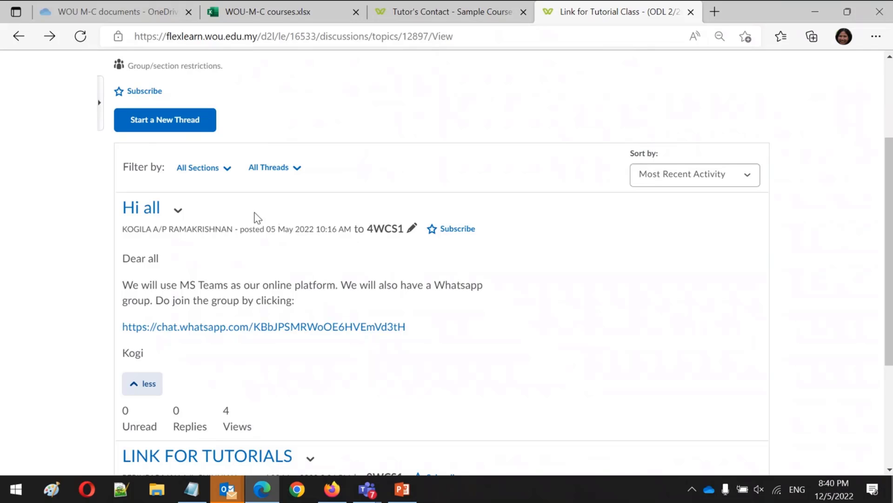
pyautogui.click(131, 207)
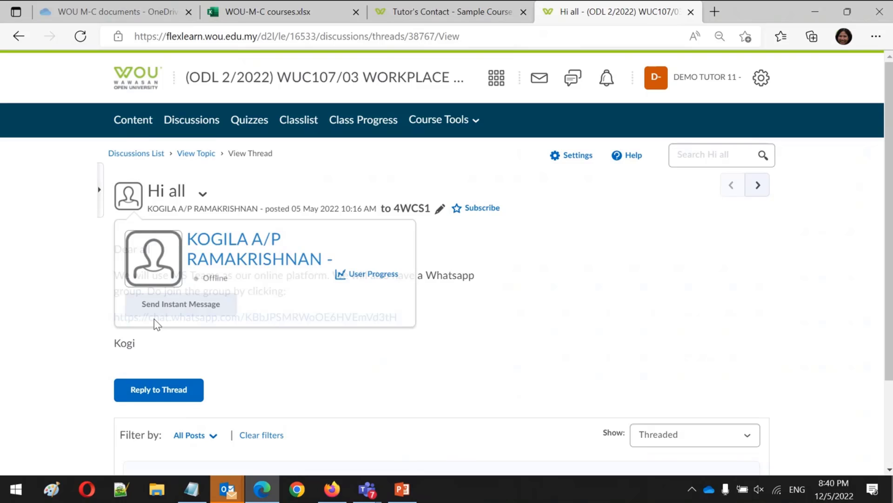
pyautogui.click(164, 390)
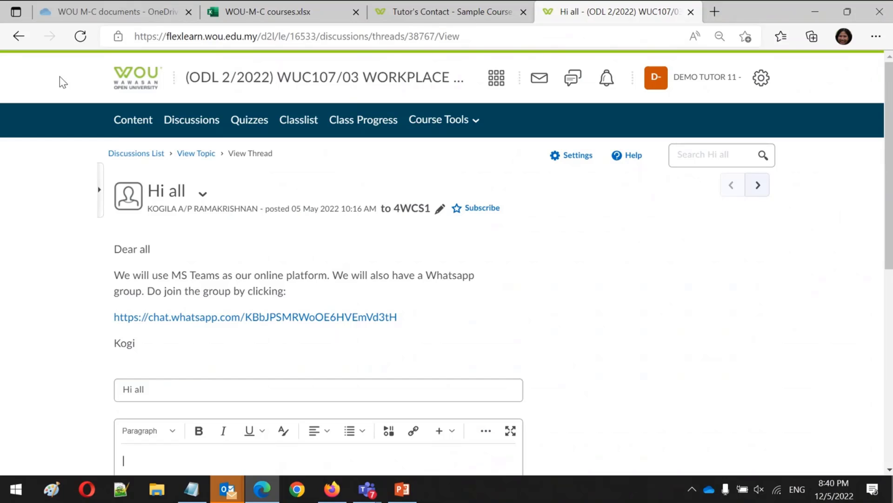
pyautogui.click(190, 156)
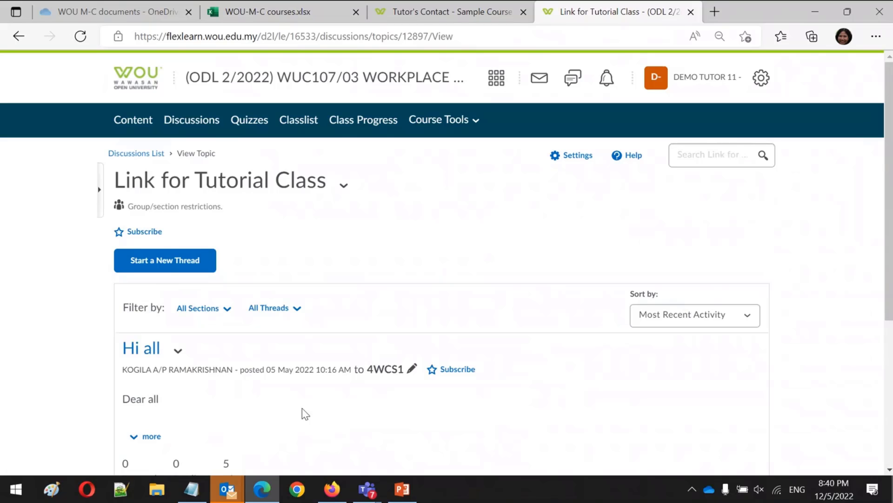
# Step: Expand the full Hi all post within the topic and review the thread list down to its end
pyautogui.click(146, 438)
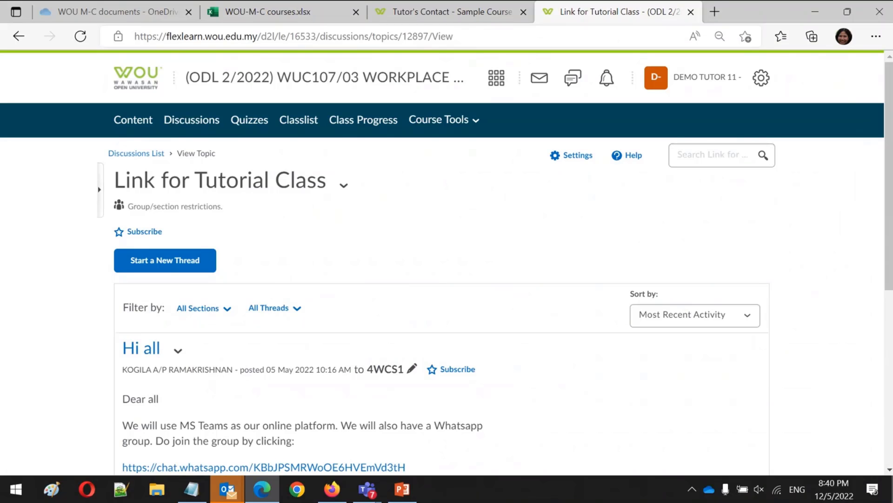
pyautogui.scroll(-6, 888, 470)
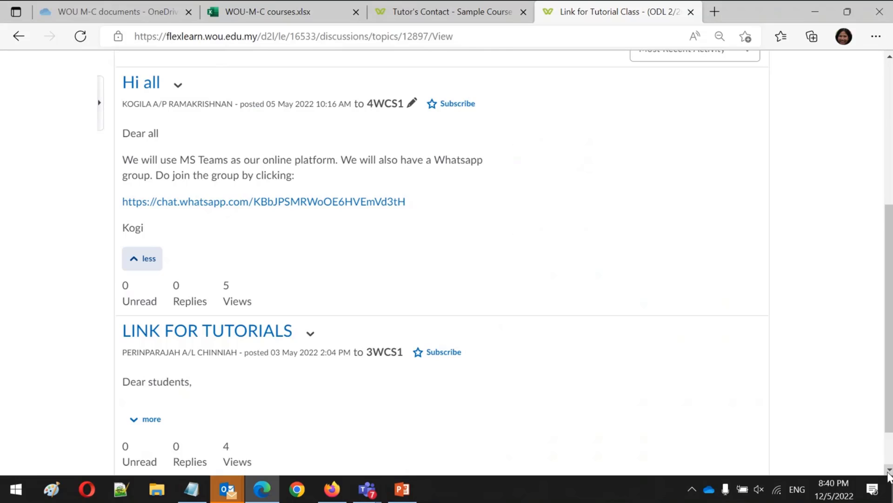
pyautogui.scroll(-2, 888, 473)
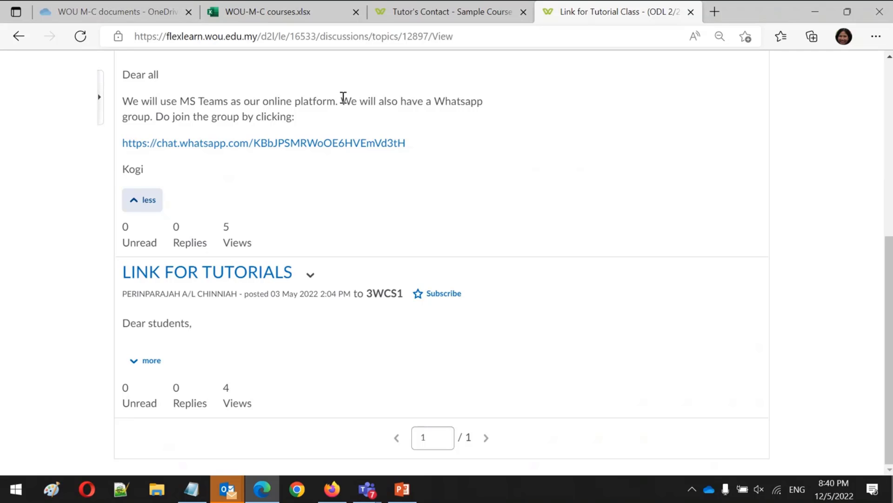
pyautogui.click(888, 65)
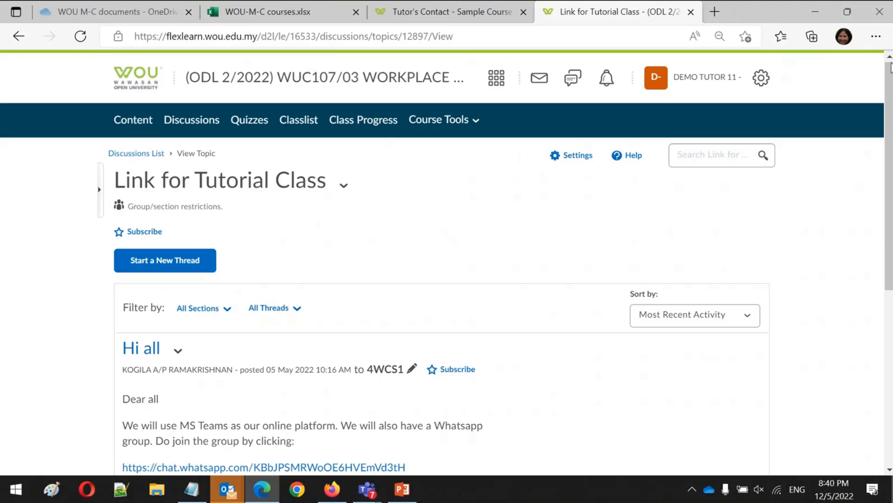
# Step: Return to the Discussions List and open the unread posts of the Discussion with Tutor topic
pyautogui.click(156, 158)
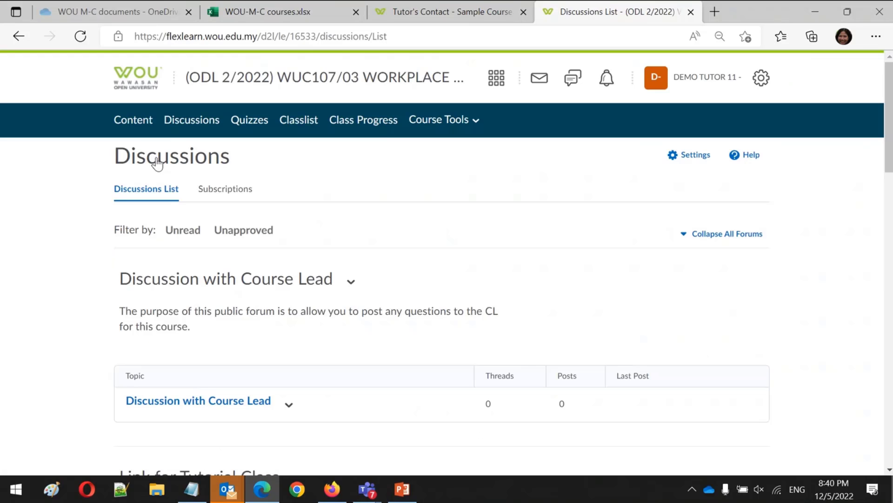
pyautogui.scroll(-5, 157, 164)
pyautogui.scroll(-2, 157, 164)
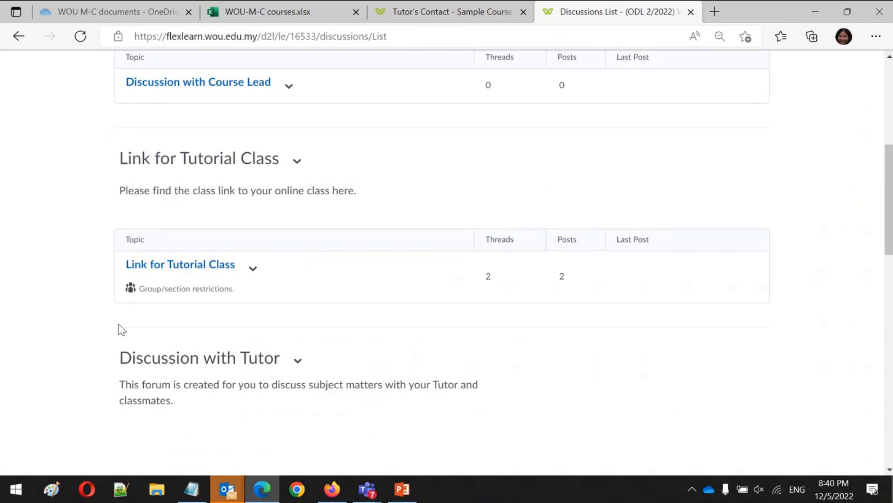
pyautogui.scroll(-3, 121, 330)
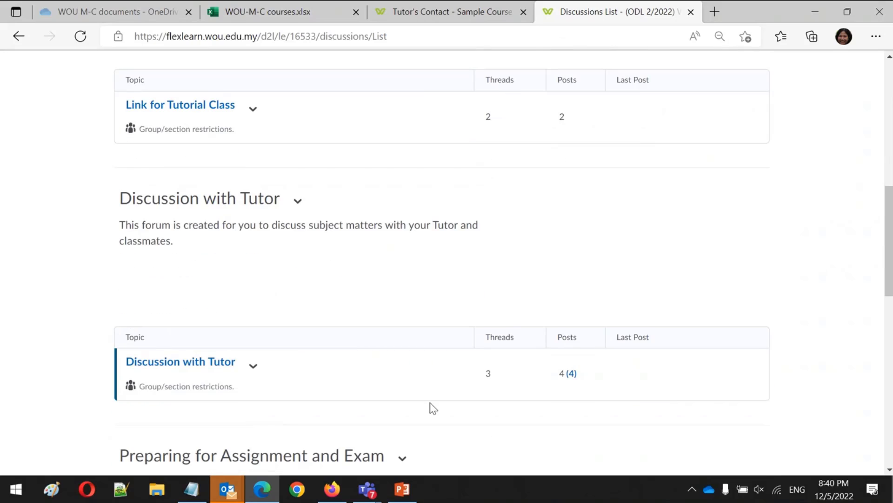
pyautogui.click(570, 376)
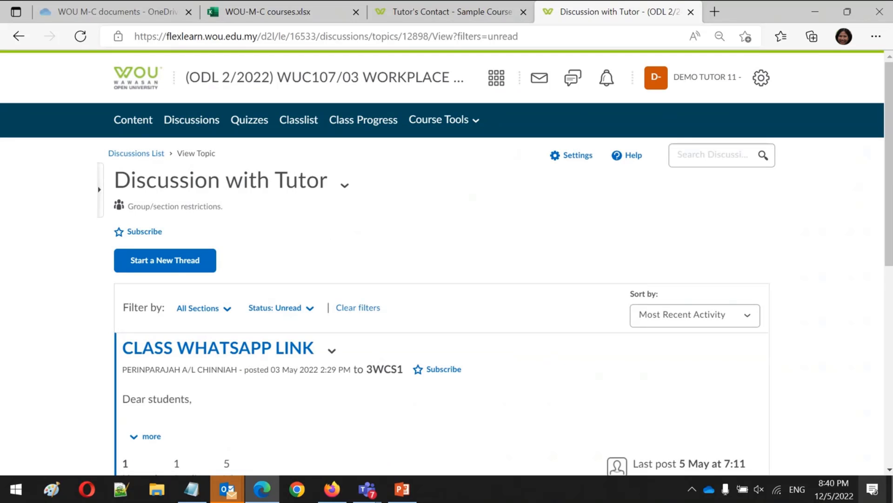
# Step: Expand the CLASS WHATSAPP LINK post in full and read through its content
pyautogui.click(890, 470)
pyautogui.click(889, 471)
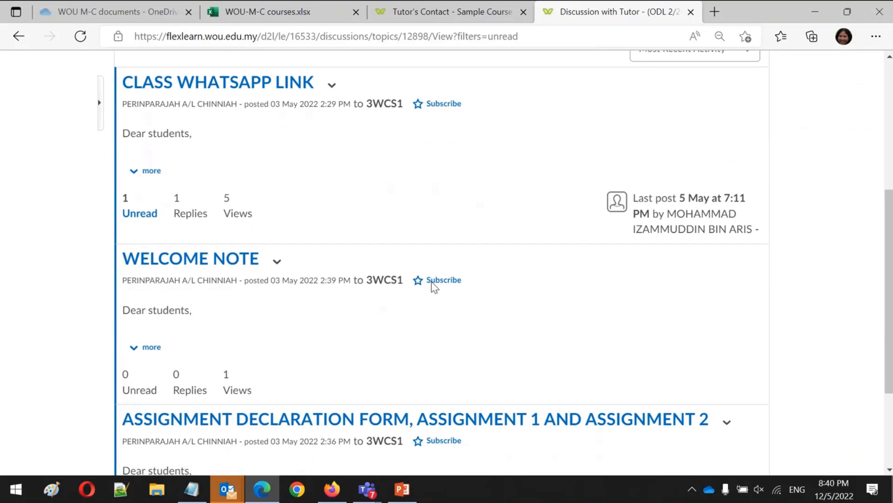
pyautogui.click(141, 171)
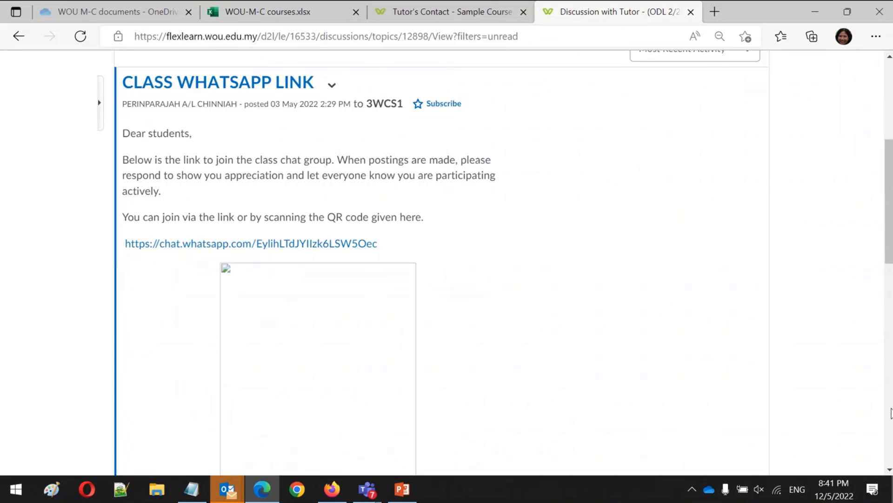
pyautogui.scroll(-12, 891, 413)
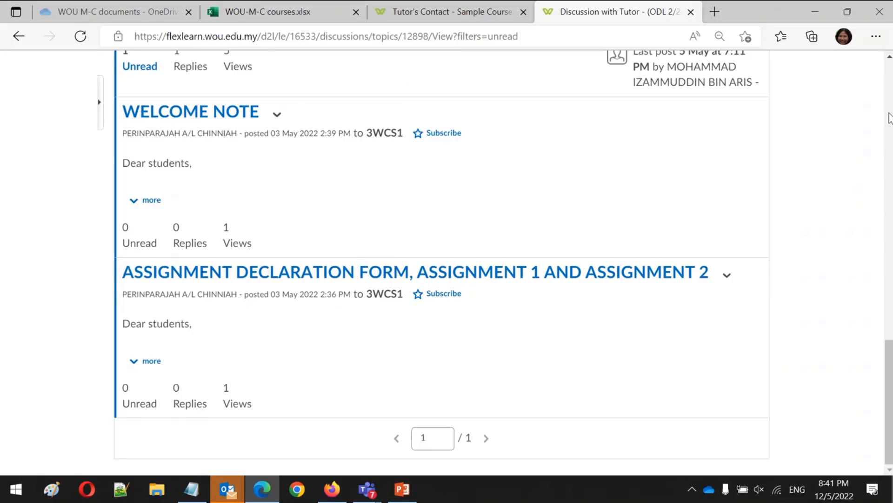
# Step: Expand and read the WELCOME NOTE and the ASSIGNMENT DECLARATION FORM, ASSIGNMENT 1 AND ASSIGNMENT 2 posts
pyautogui.click(138, 201)
pyautogui.scroll(-5, 137, 201)
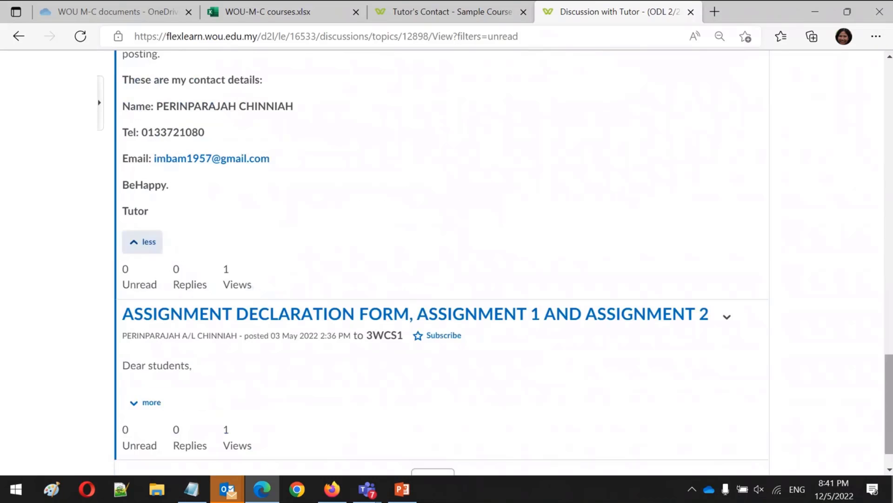
pyautogui.scroll(-1, 206, 321)
pyautogui.click(158, 365)
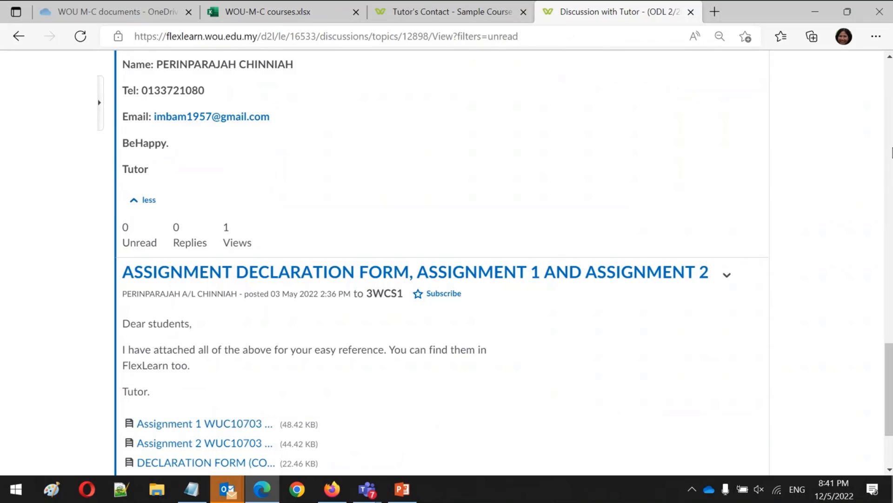
# Step: View the status filter options for the Discussion with Tutor threads and leave the filter at Unread
pyautogui.scroll(20, 891, 150)
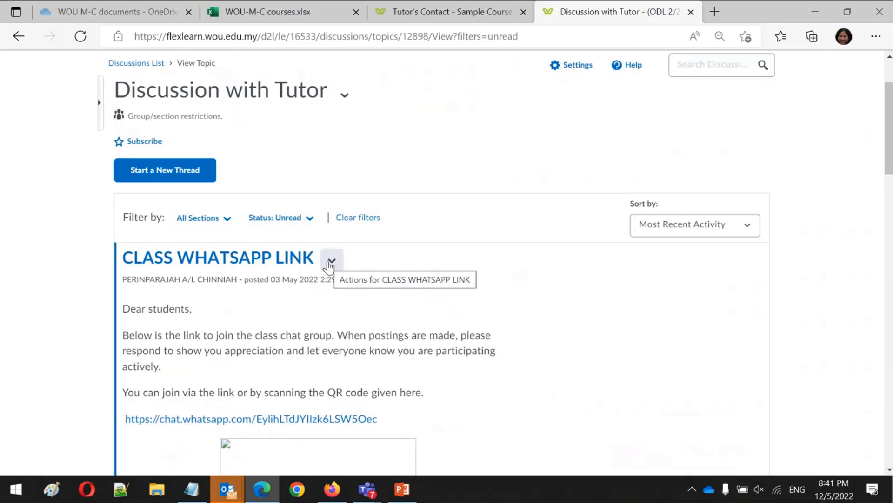
pyautogui.click(311, 225)
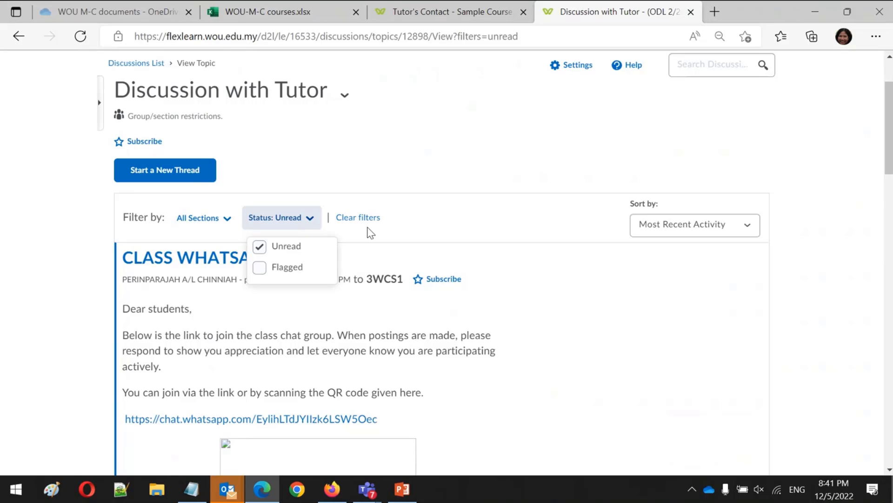
pyautogui.click(400, 291)
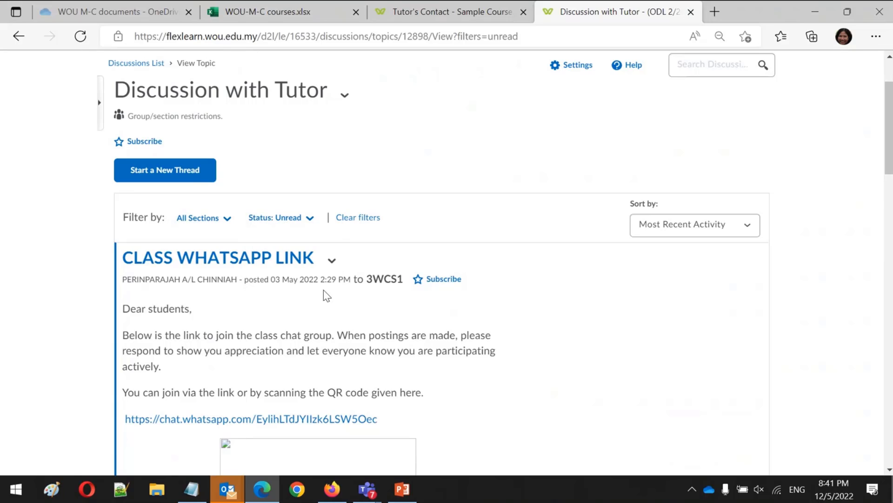
# Step: Mark all posts in the CLASS WHATSAPP LINK thread as read
pyautogui.click(332, 261)
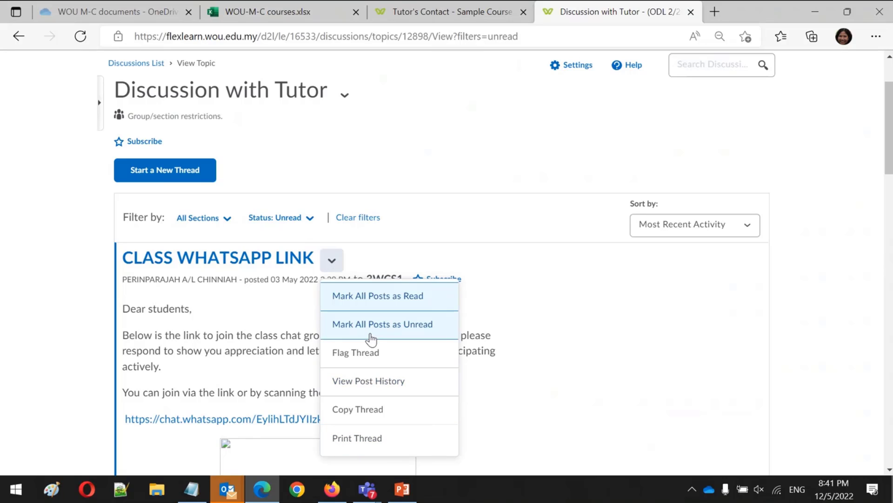
pyautogui.click(387, 298)
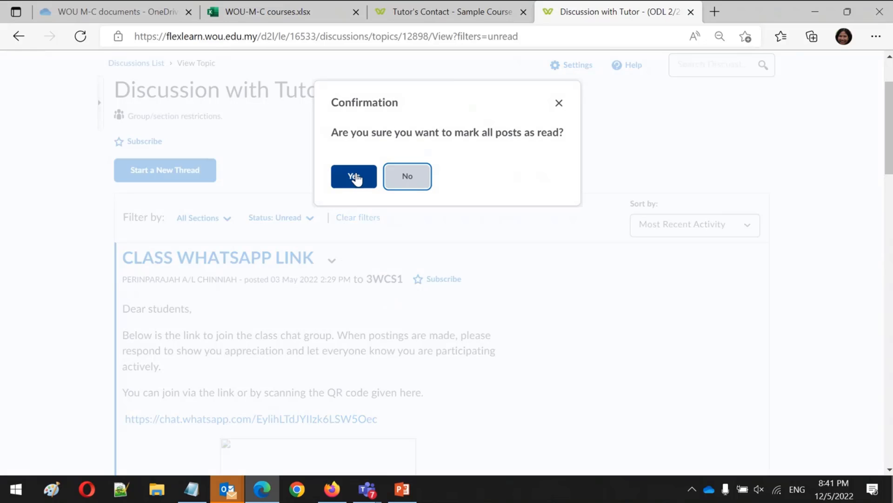
pyautogui.click(354, 176)
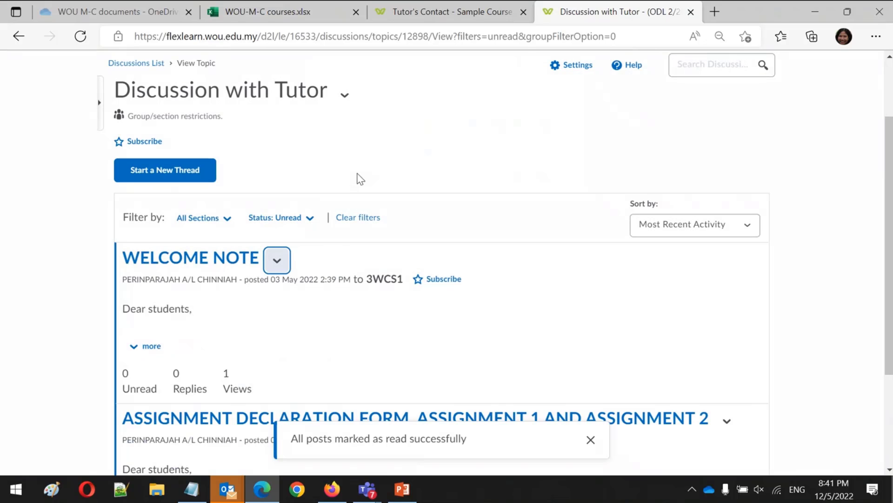
# Step: Mark all posts in the WELCOME NOTE thread as read
pyautogui.click(278, 261)
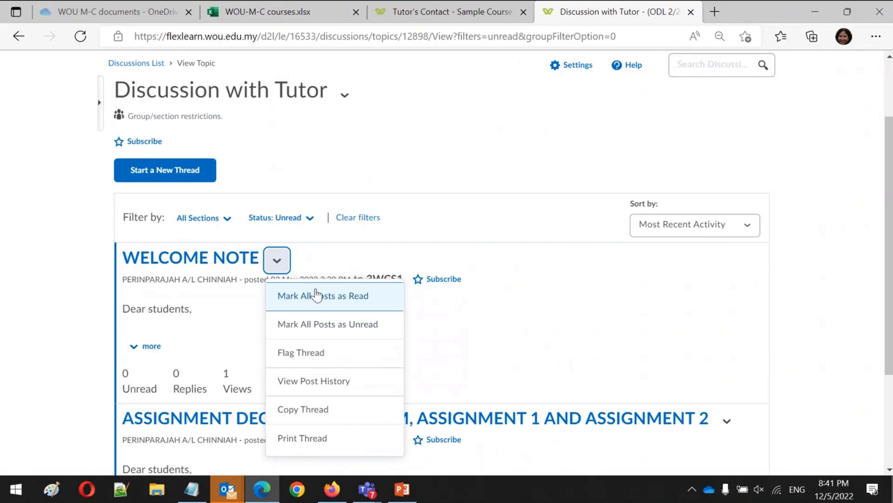
pyautogui.click(301, 294)
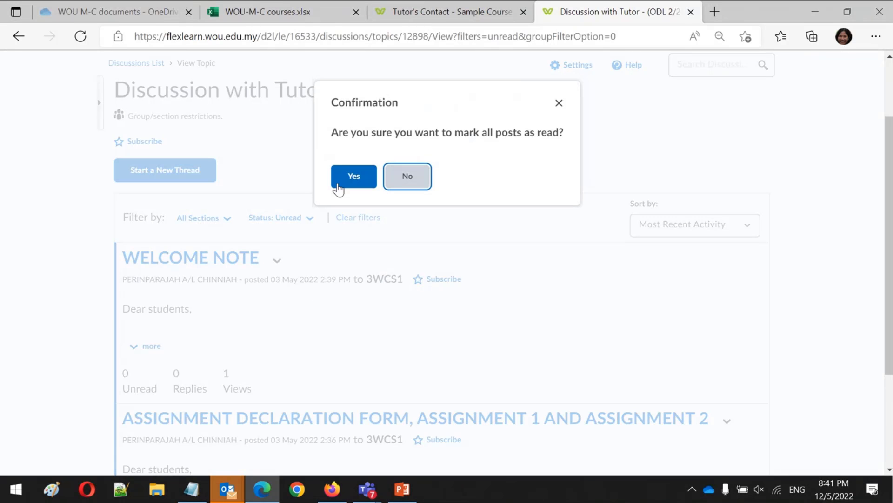
# Step: Mark all posts as read in the WELCOME NOTE and ASSIGNMENT DECLARATION FORM threads of the Discussion with Tutor topic
pyautogui.click(356, 183)
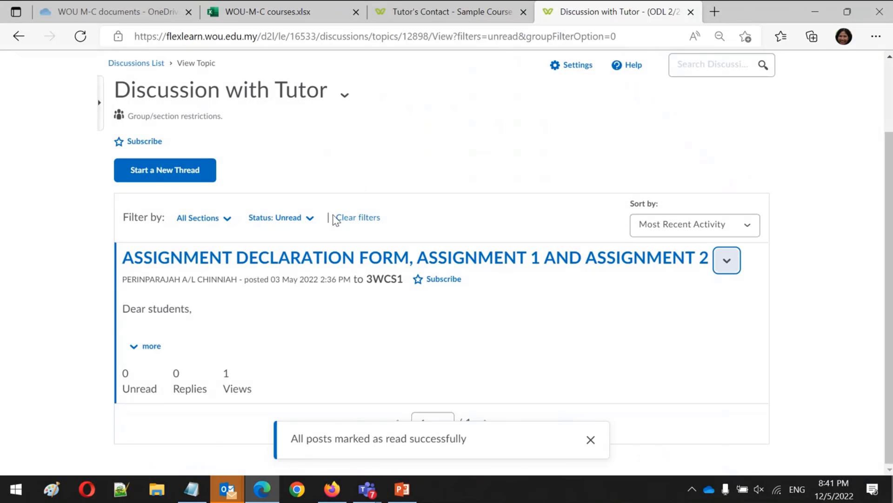
pyautogui.click(318, 228)
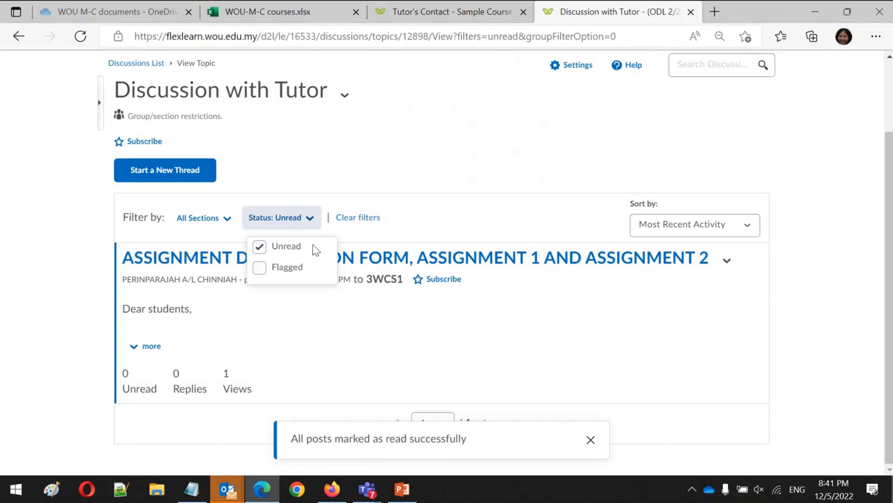
pyautogui.click(727, 261)
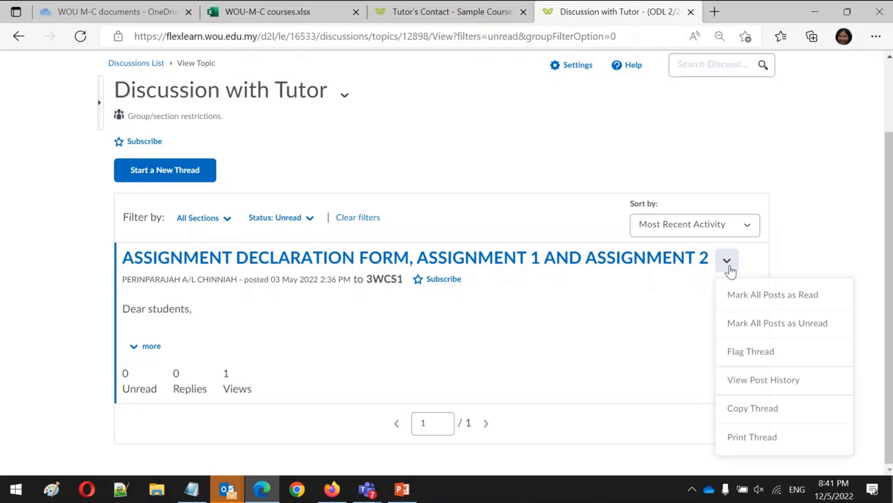
pyautogui.click(760, 297)
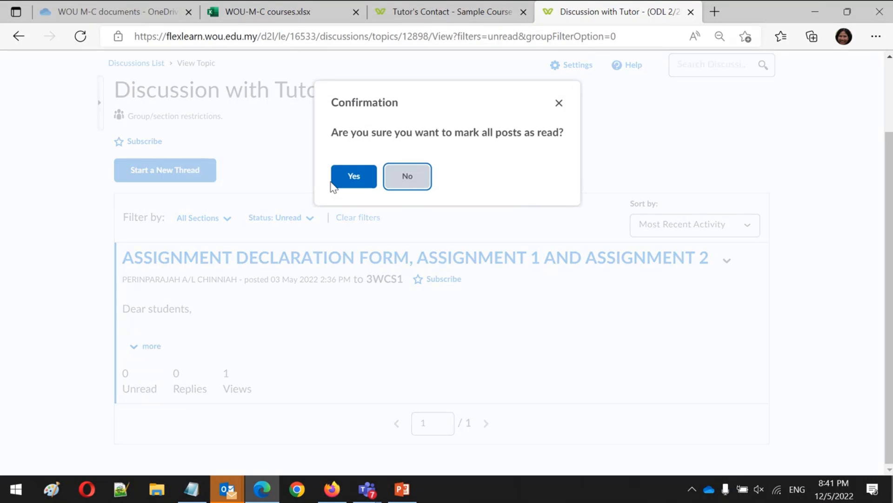
pyautogui.click(352, 182)
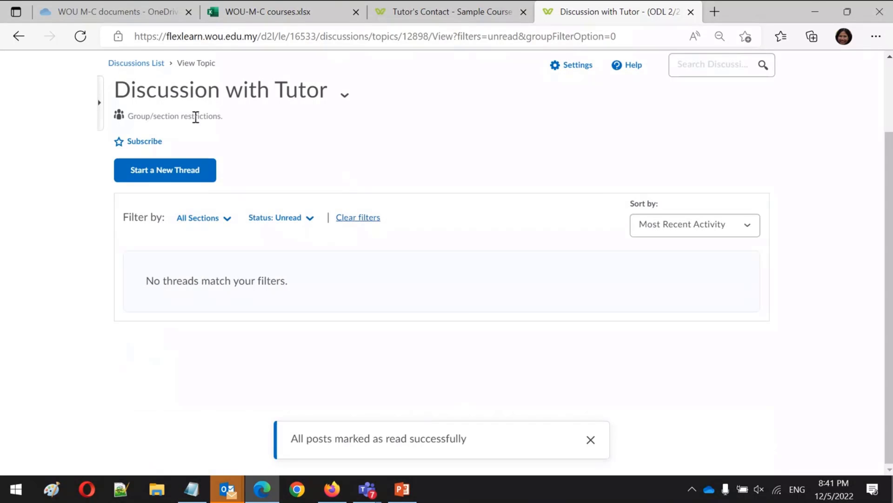
# Step: Return to the course's discussions list and look through its forums and their thread and post counts
pyautogui.click(147, 65)
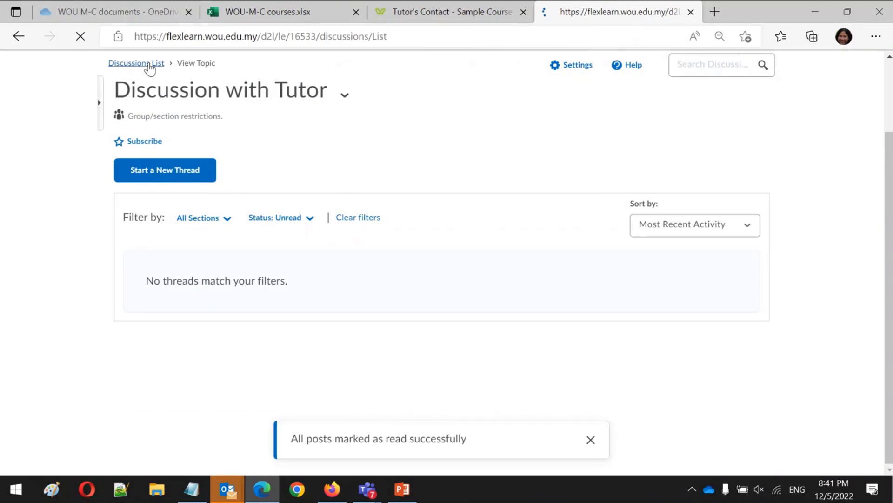
pyautogui.scroll(-10, 149, 69)
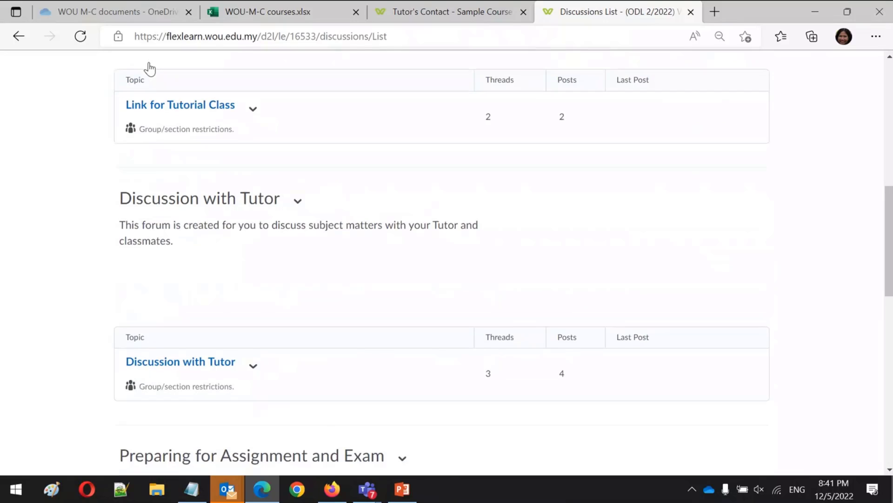
pyautogui.scroll(-5, 149, 69)
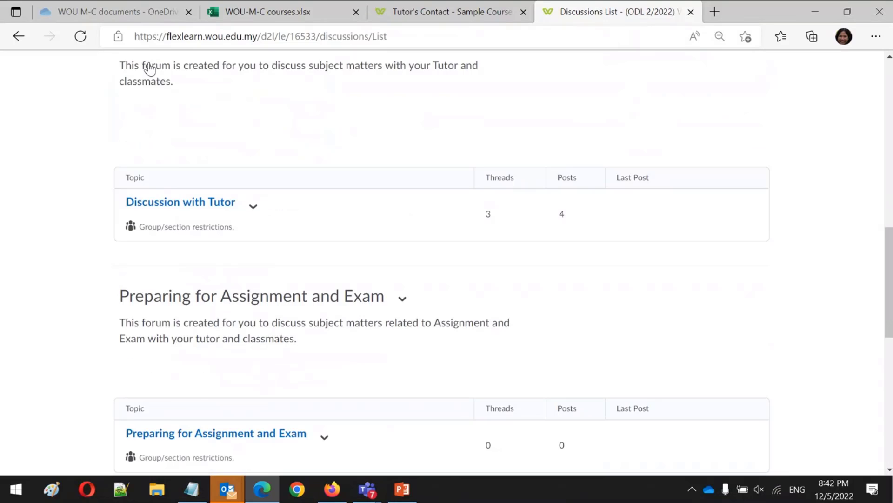
pyautogui.scroll(-5, 149, 69)
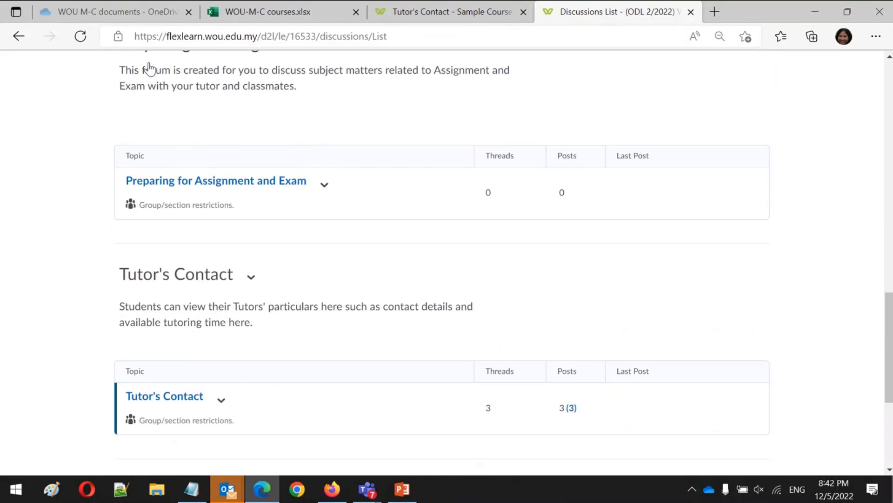
pyautogui.scroll(-1, 150, 69)
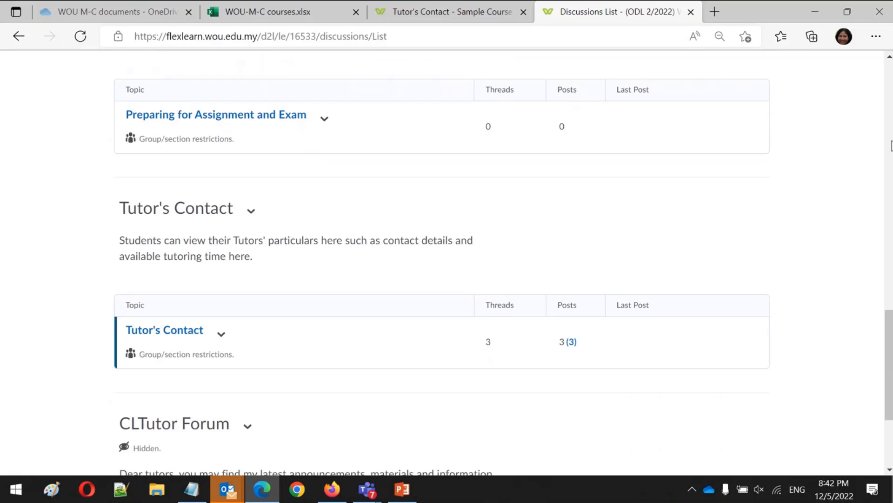
pyautogui.click(891, 145)
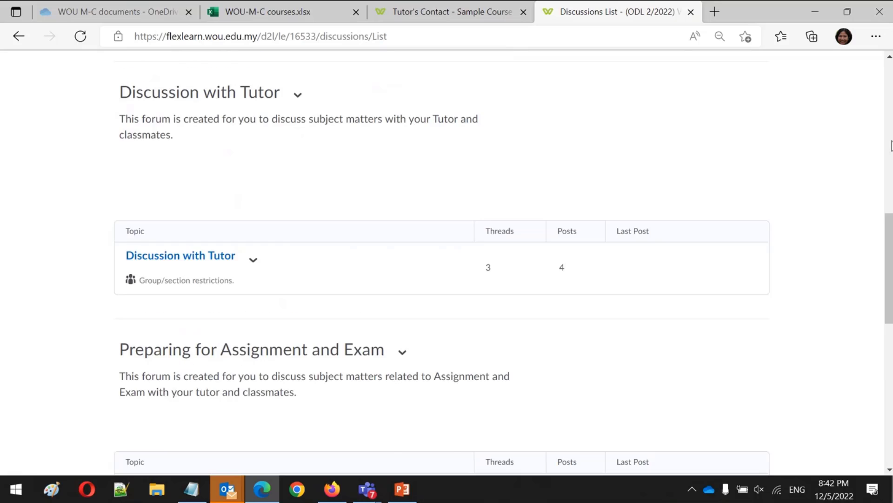
pyautogui.click(888, 83)
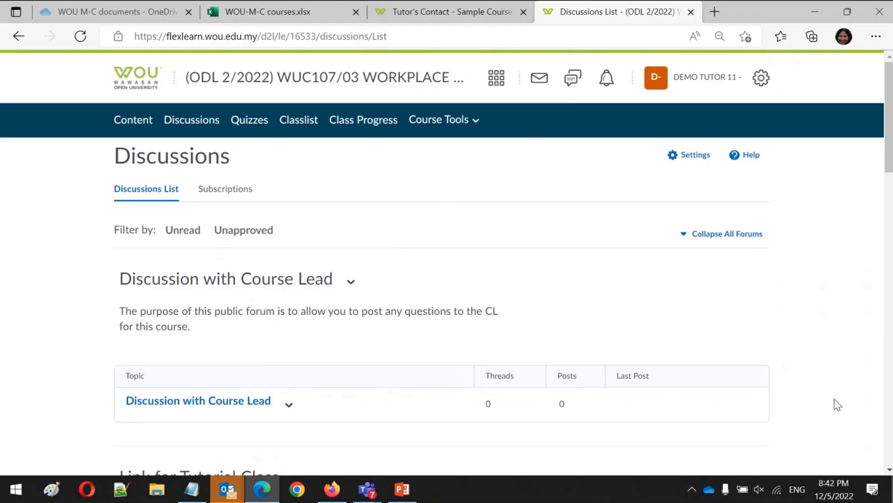
pyautogui.click(216, 188)
# Step: Switch to the PowerPoint presentation, run the slide show from COURSE PAGE to CLASS LIST, and return to the browser
pyautogui.moveTo(402, 489)
pyautogui.click(364, 420)
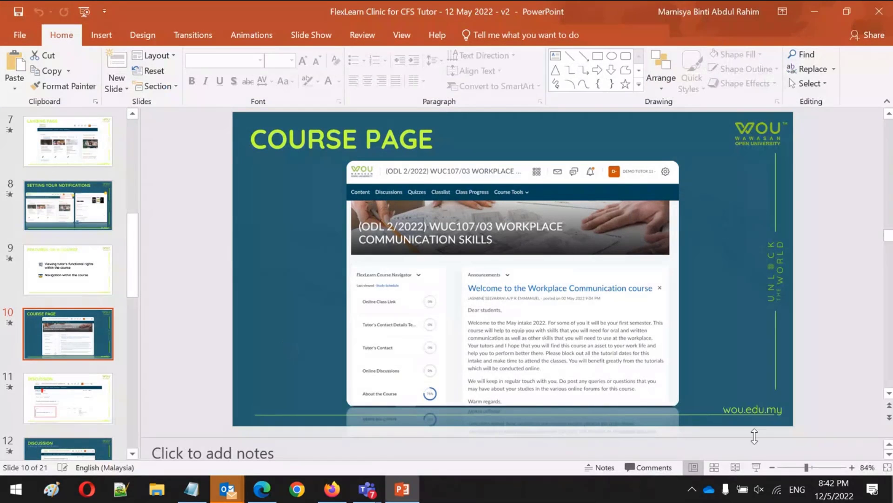
pyautogui.click(756, 467)
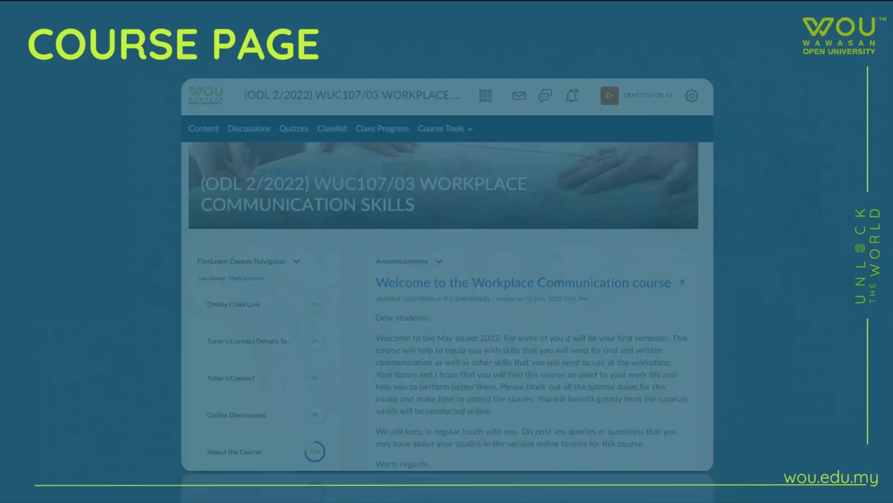
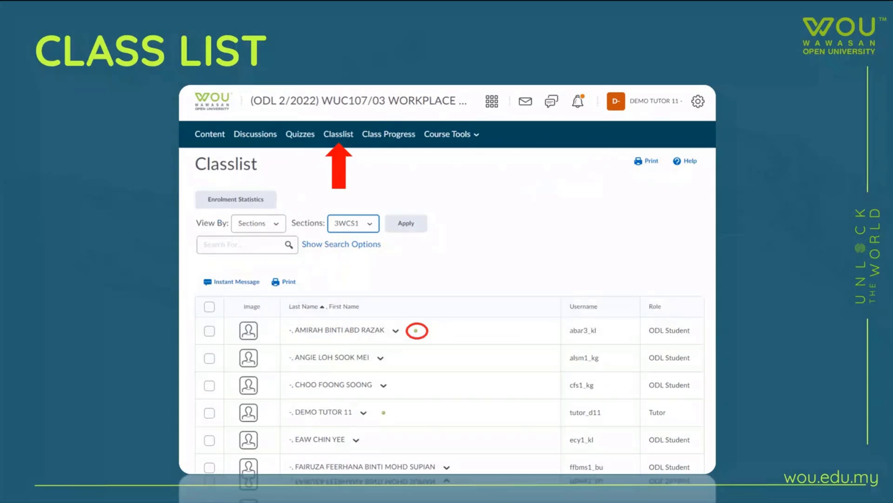
pyautogui.press('Escape')
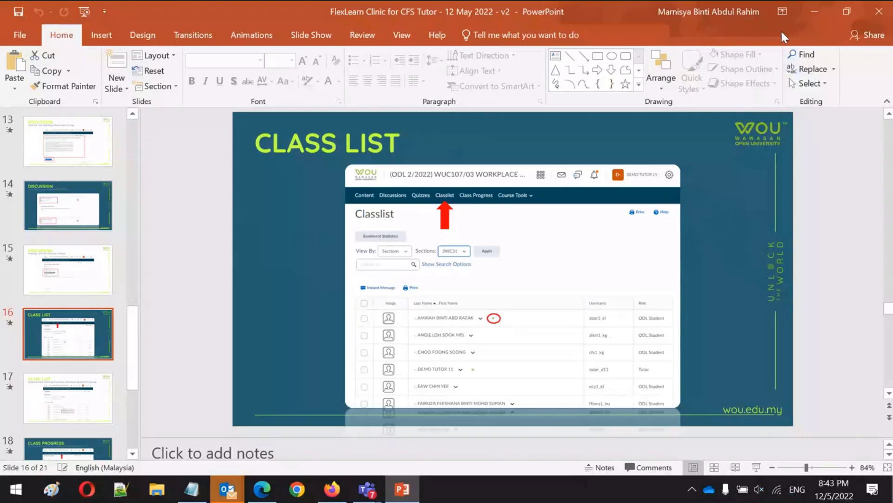
pyautogui.click(815, 12)
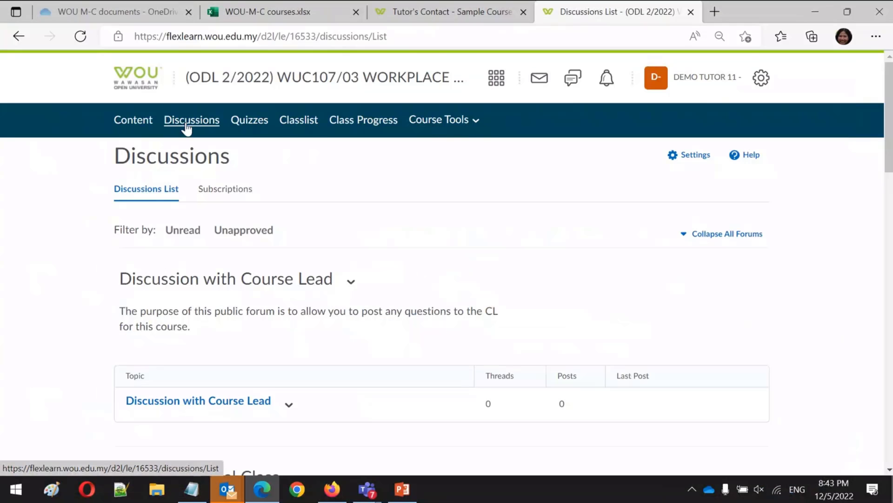
# Step: Open the course's Classlist and apply section 4WCS1 to the view
pyautogui.click(299, 121)
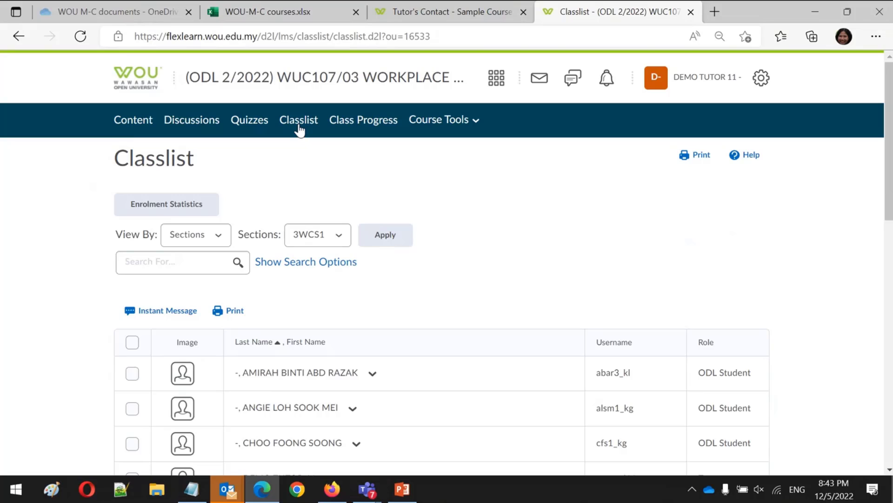
pyautogui.click(333, 245)
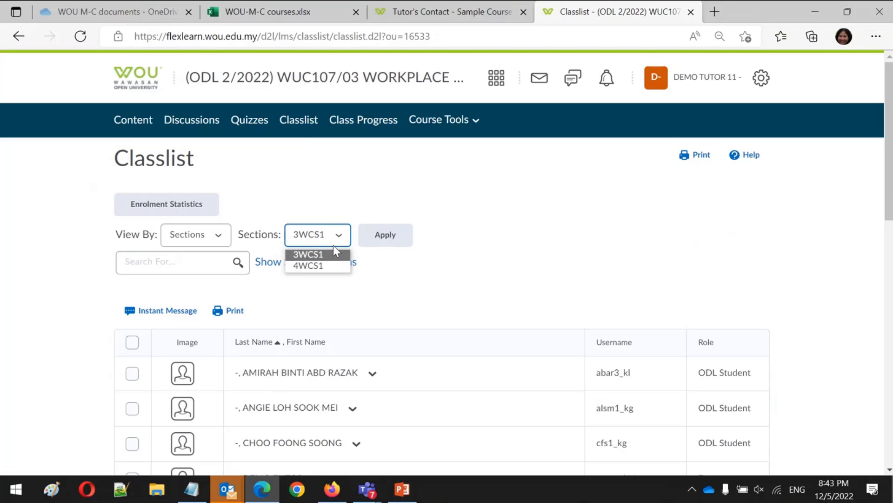
pyautogui.click(315, 268)
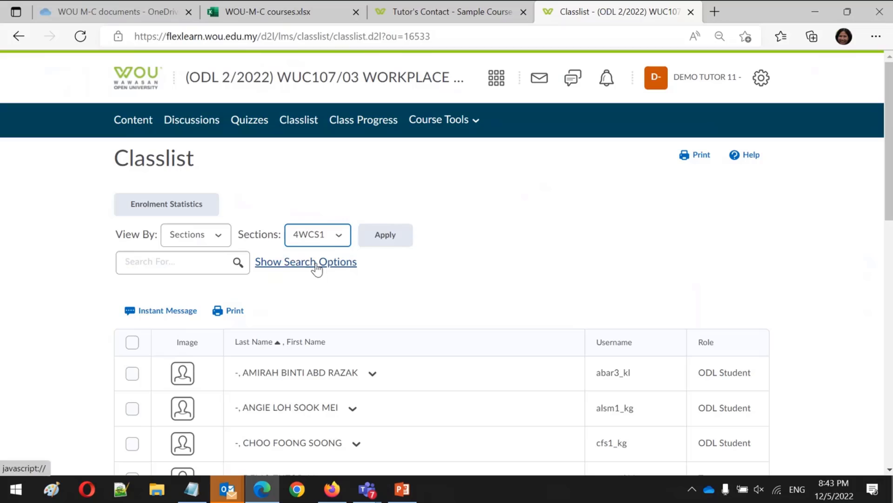
pyautogui.click(390, 238)
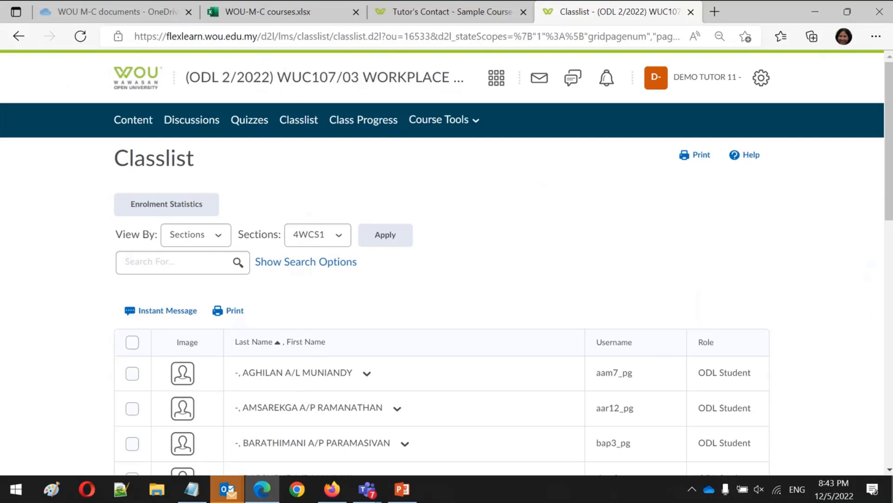
# Step: Select the first student in the class list and open an instant message addressed to them, closing it without sending
pyautogui.scroll(-2, 892, 471)
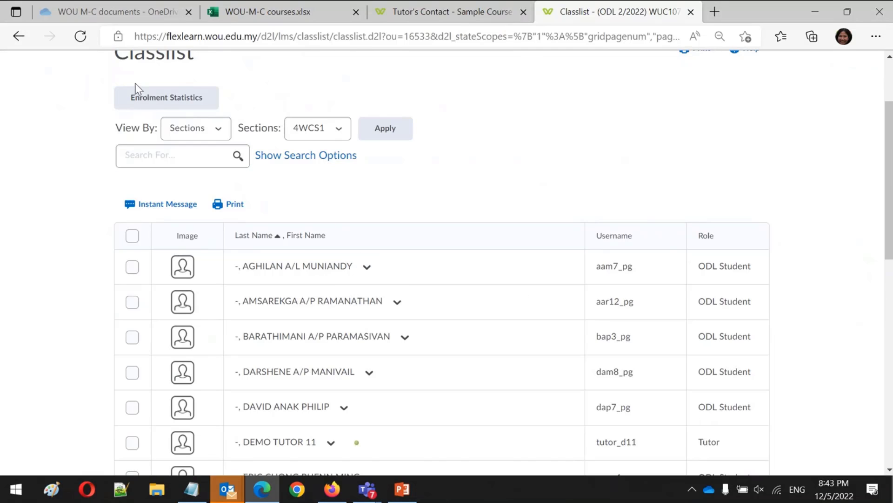
pyautogui.click(133, 267)
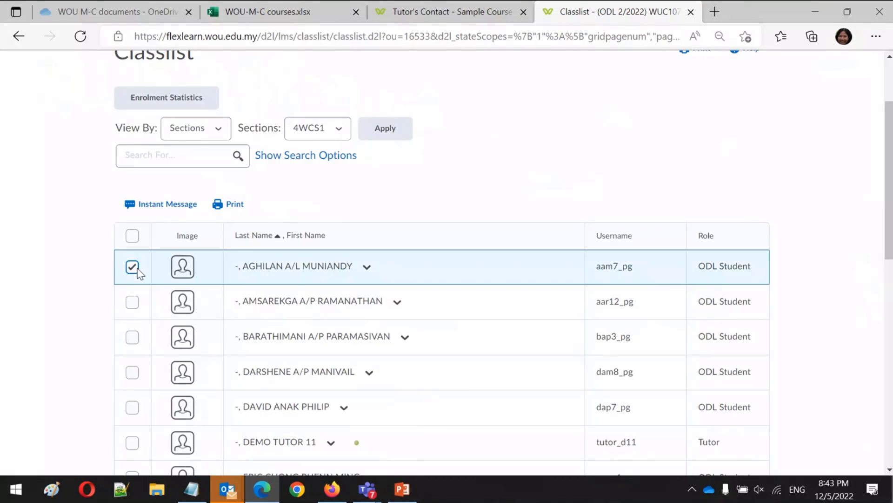
pyautogui.click(166, 207)
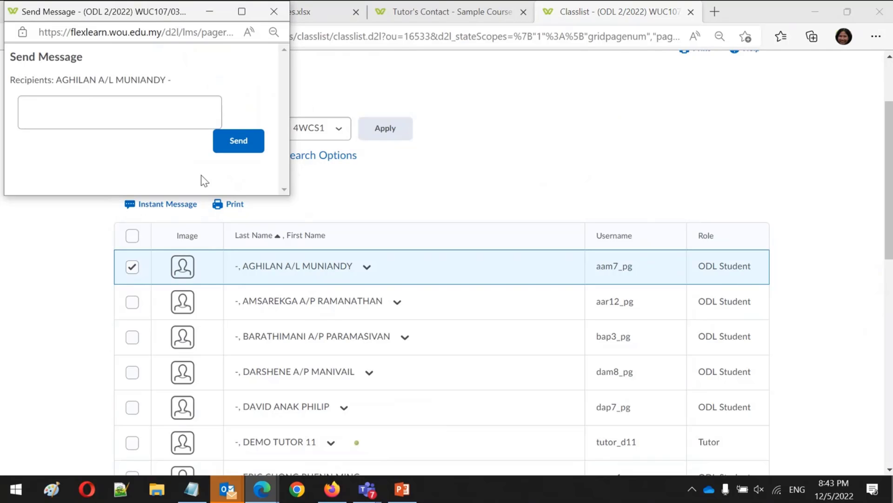
pyautogui.click(278, 19)
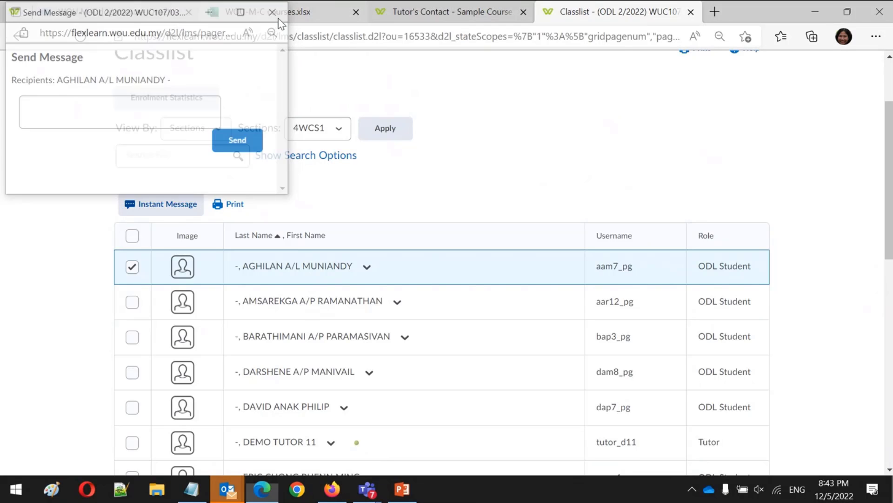
# Step: Select every row of the class list, look through the selected members, and clear the whole selection
pyautogui.click(133, 236)
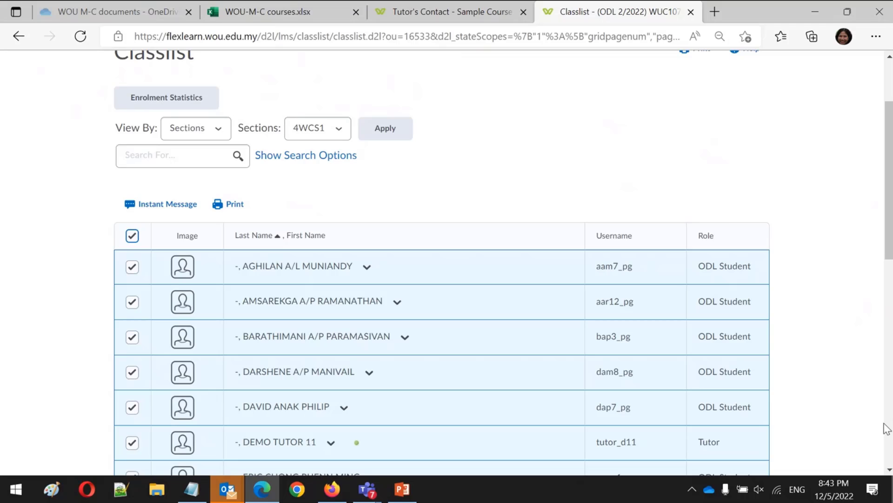
pyautogui.click(889, 437)
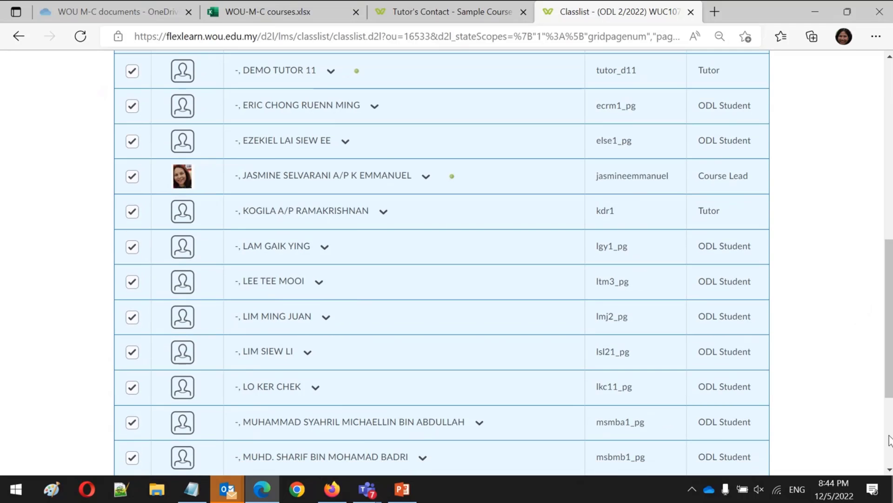
pyautogui.click(890, 179)
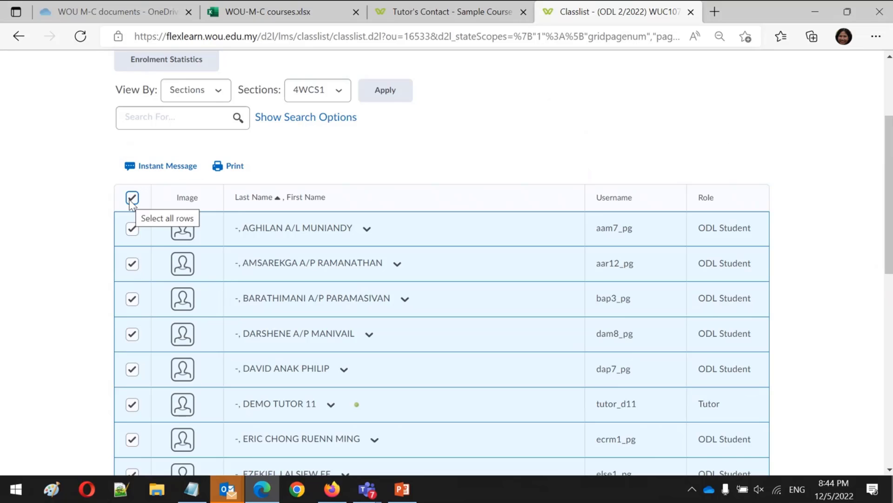
pyautogui.click(131, 199)
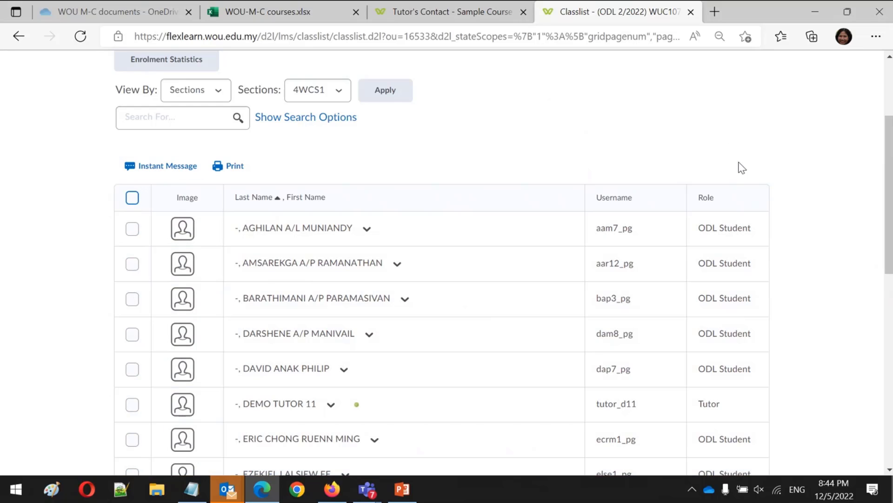
# Step: View the first student's progress summary and look over its content and quiz sections
pyautogui.scroll(1, 887, 58)
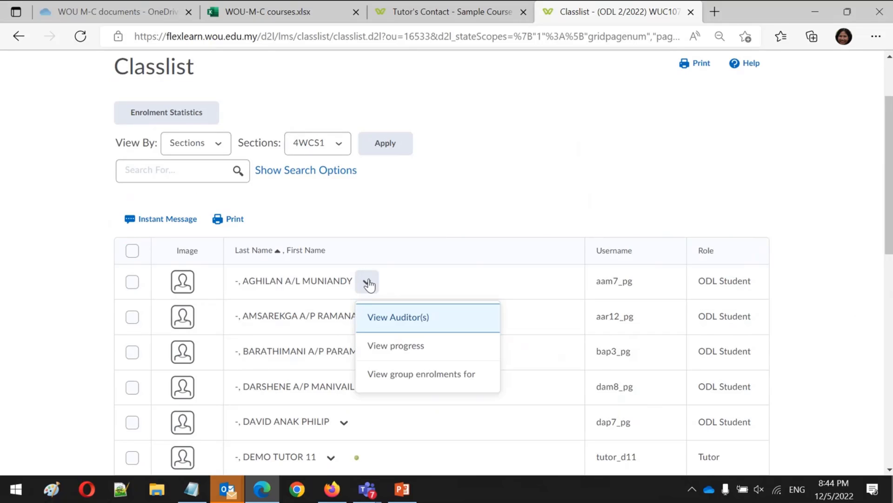
pyautogui.click(394, 347)
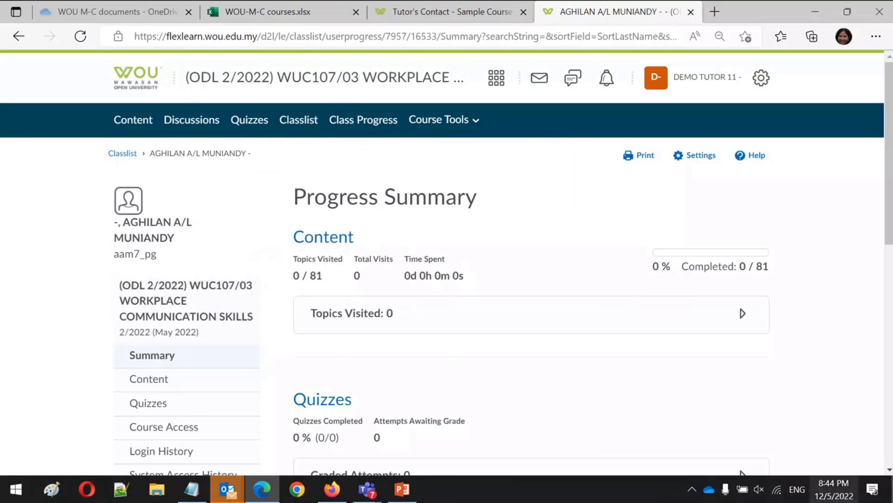
pyautogui.click(888, 470)
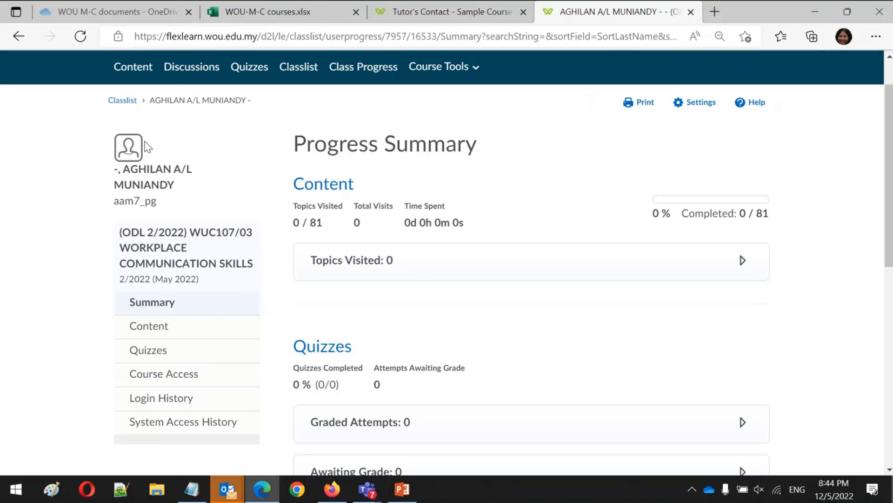
# Step: Return to the Classlist and apply section 3WCS1 to the view
pyautogui.click(123, 106)
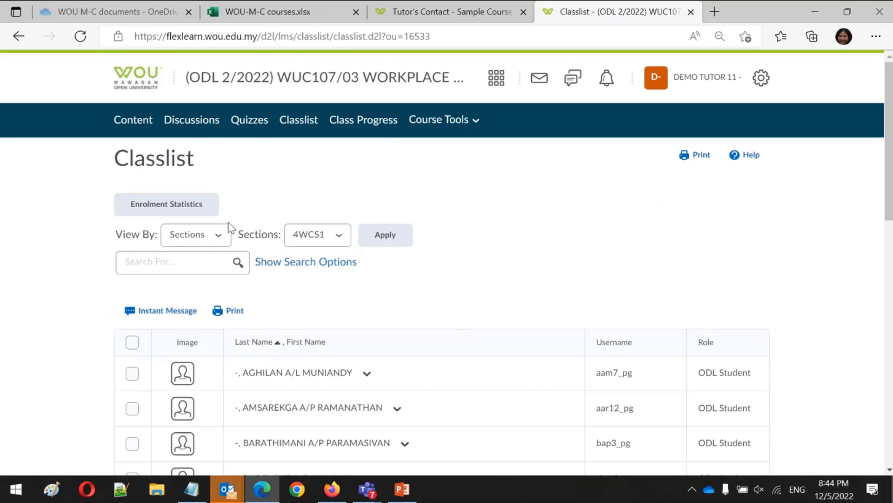
pyautogui.click(306, 244)
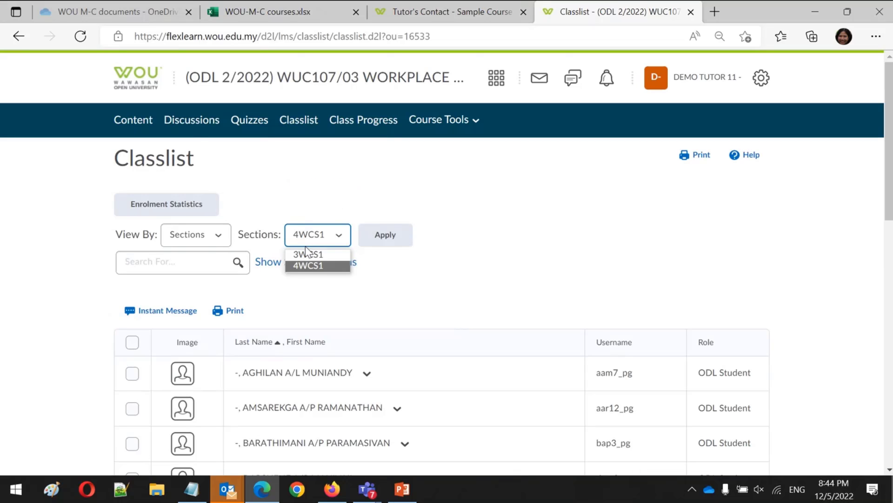
pyautogui.click(301, 255)
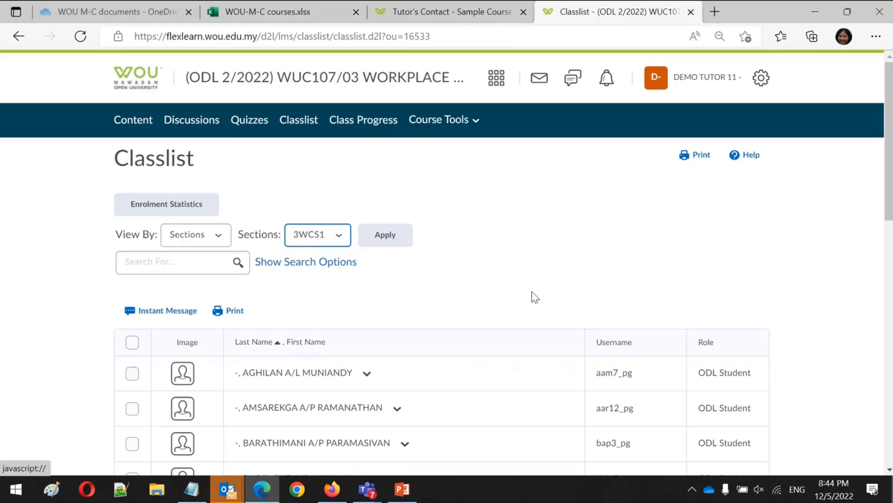
pyautogui.click(397, 239)
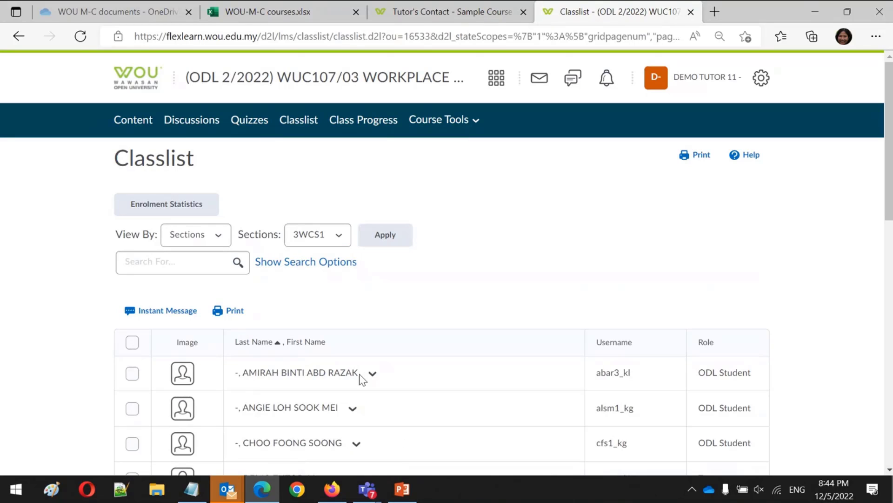
# Step: View the progress summary of the first student in section 3WCS1 and look over its content and quiz sections
pyautogui.click(373, 374)
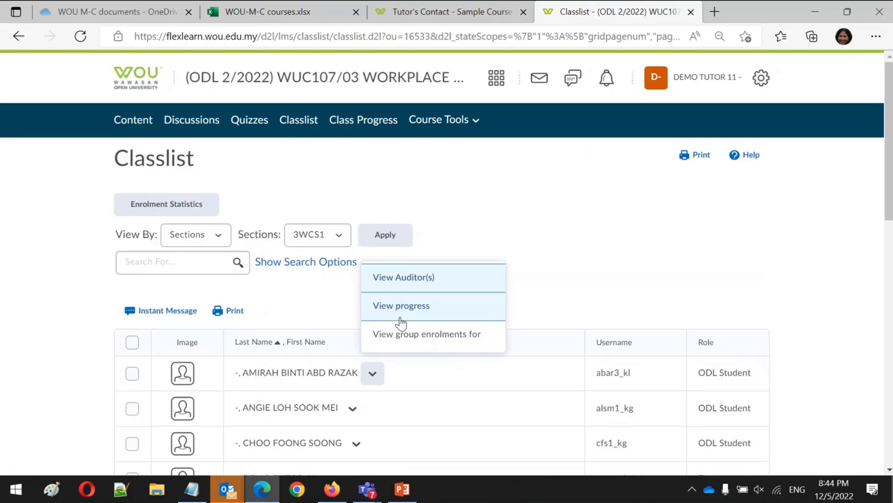
pyautogui.click(408, 316)
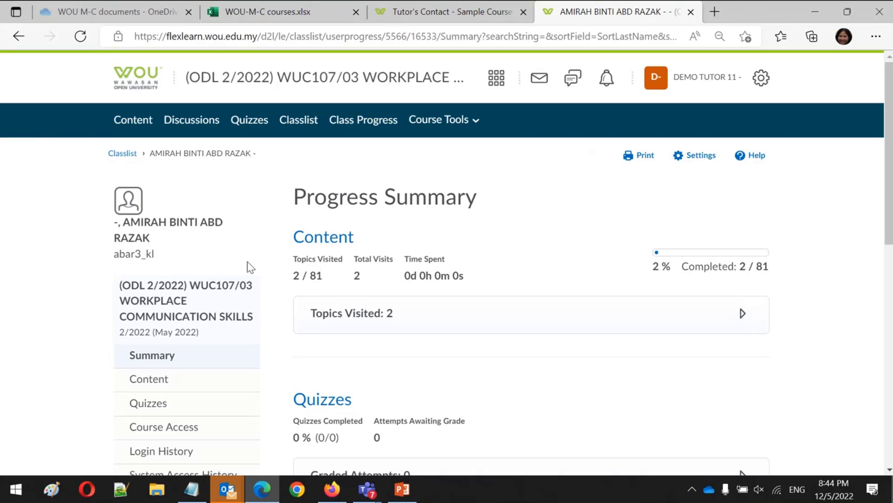
pyautogui.click(888, 470)
pyautogui.click(888, 469)
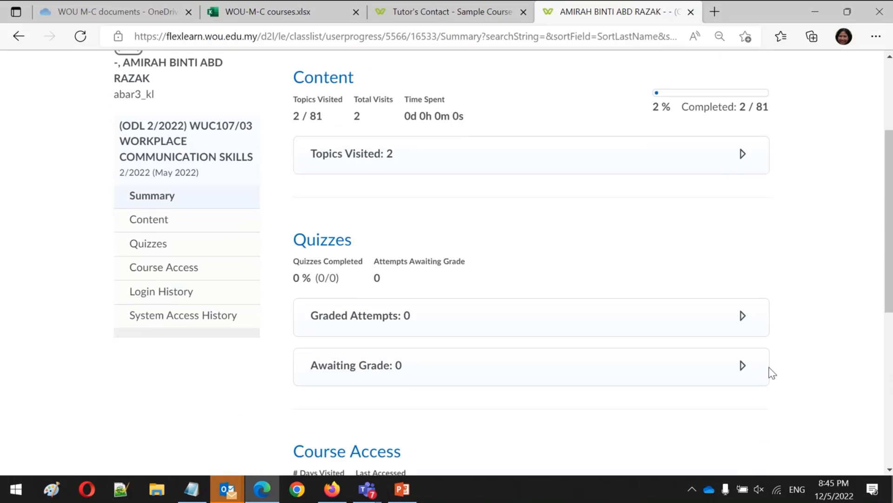
# Step: Open the student's content progress and expand the Course Assessments details to examine visits to each topic
pyautogui.click(173, 233)
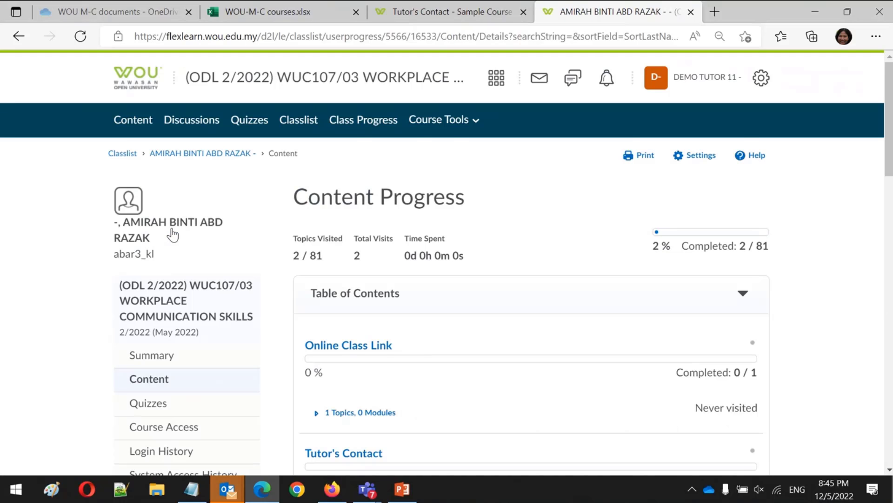
pyautogui.scroll(-13, 172, 234)
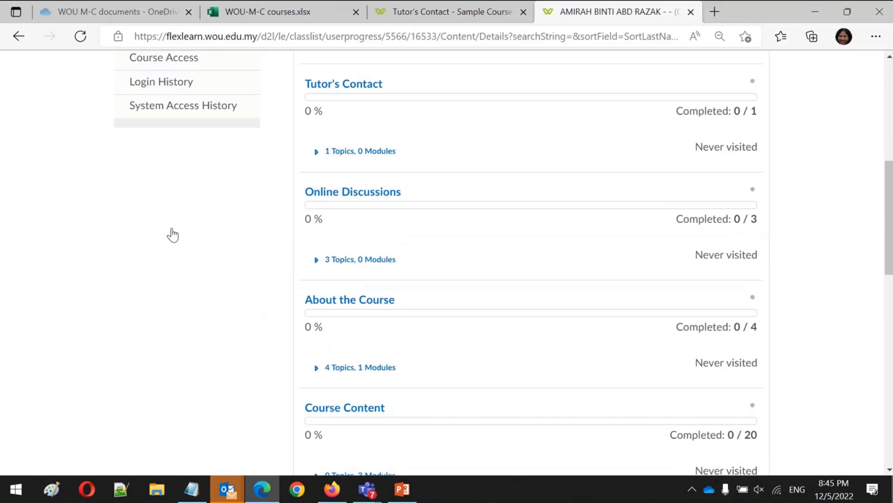
pyautogui.scroll(-9, 172, 235)
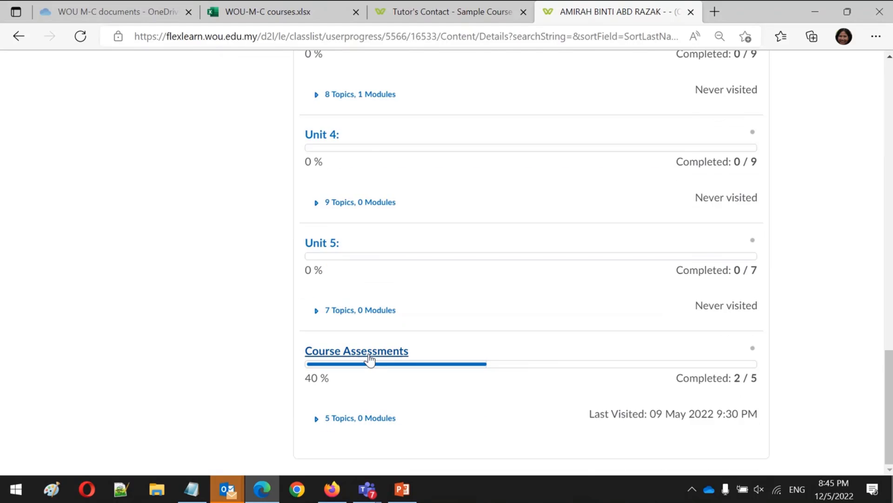
pyautogui.click(314, 418)
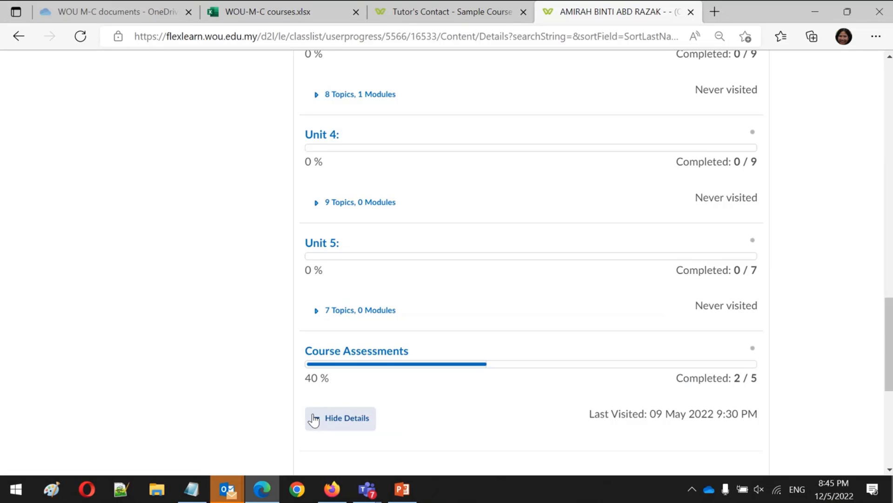
pyautogui.click(889, 469)
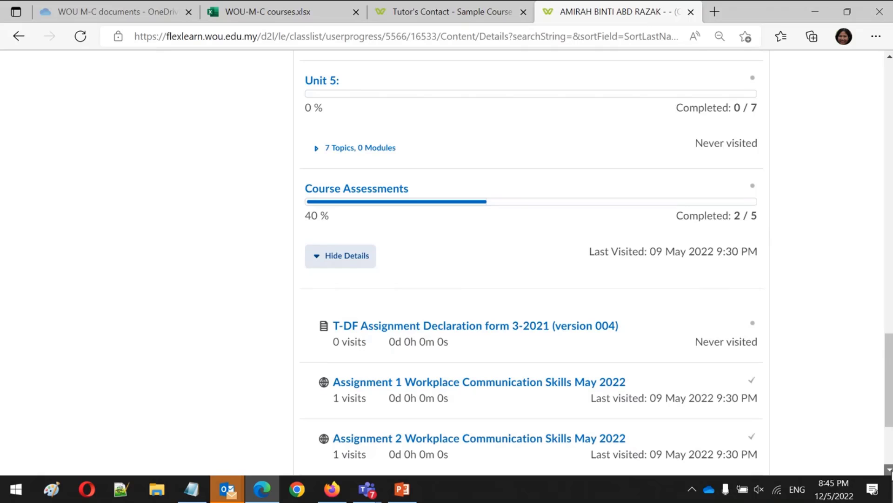
pyautogui.click(889, 470)
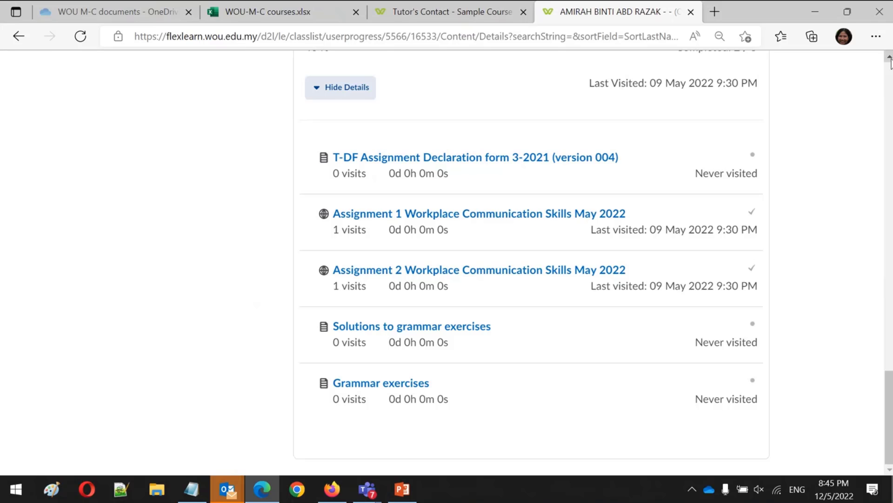
# Step: Review the student's completion of each content module, from Online Class Link through the units to the Course Assessments topics
pyautogui.scroll(10, 890, 61)
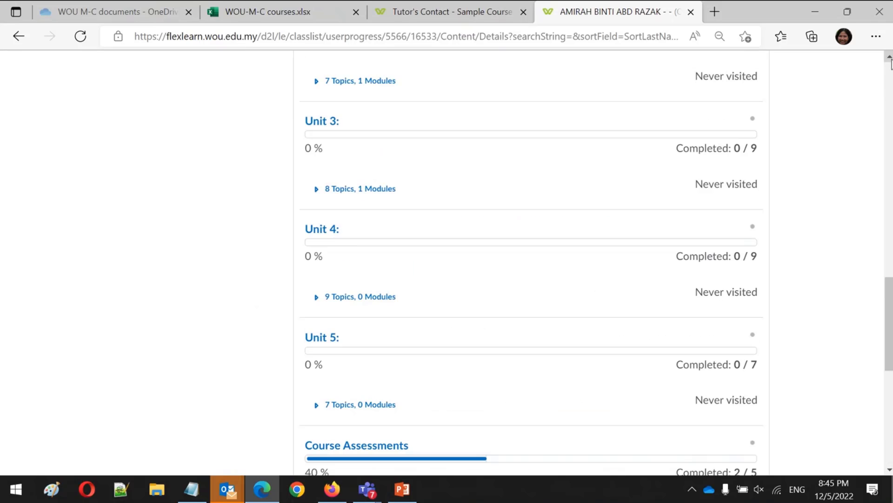
pyautogui.scroll(3, 890, 120)
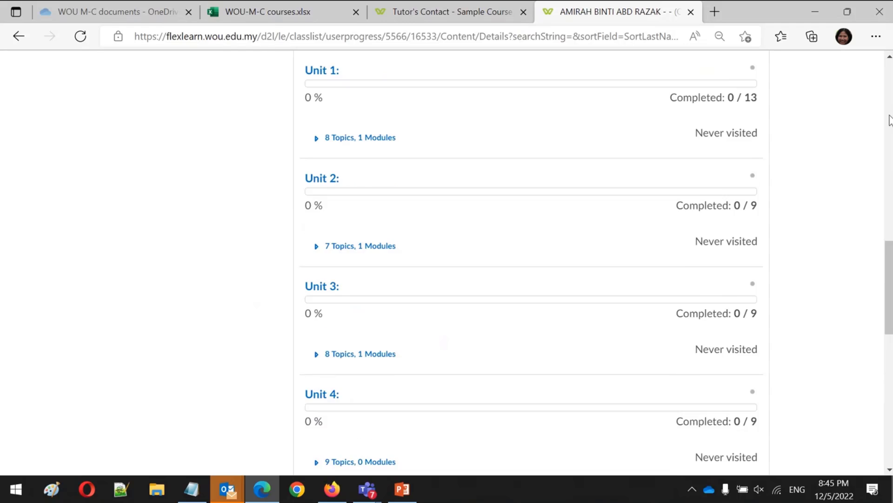
pyautogui.scroll(15, 890, 120)
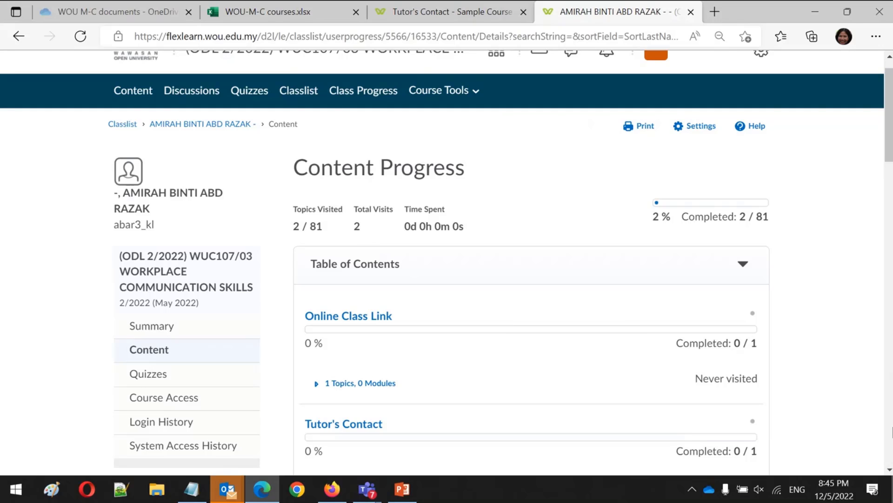
pyautogui.scroll(-20, 504, 260)
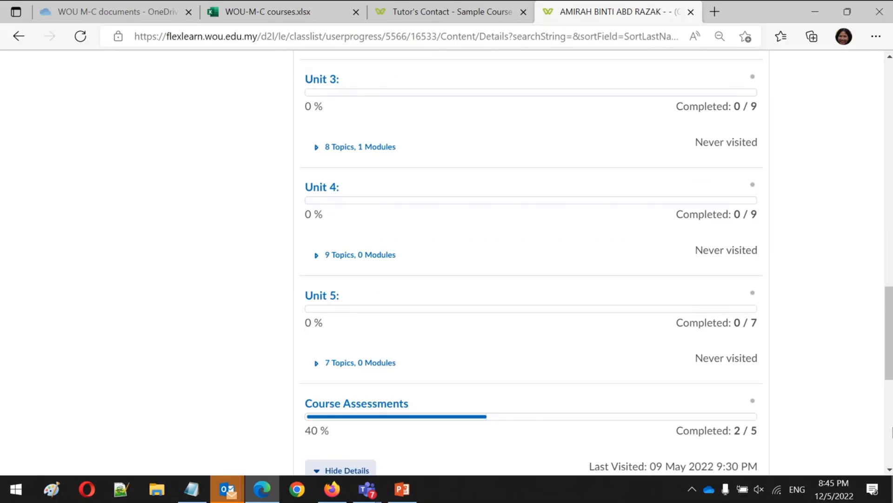
pyautogui.scroll(-3, 504, 261)
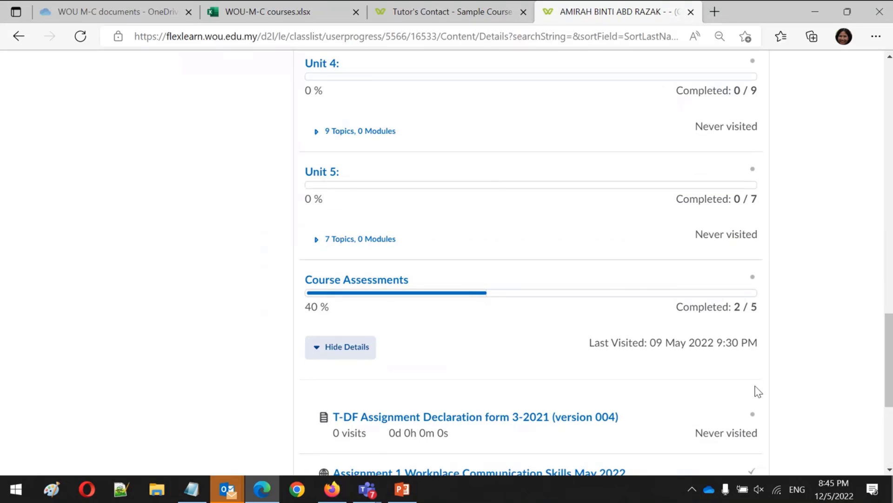
pyautogui.scroll(-6, 892, 450)
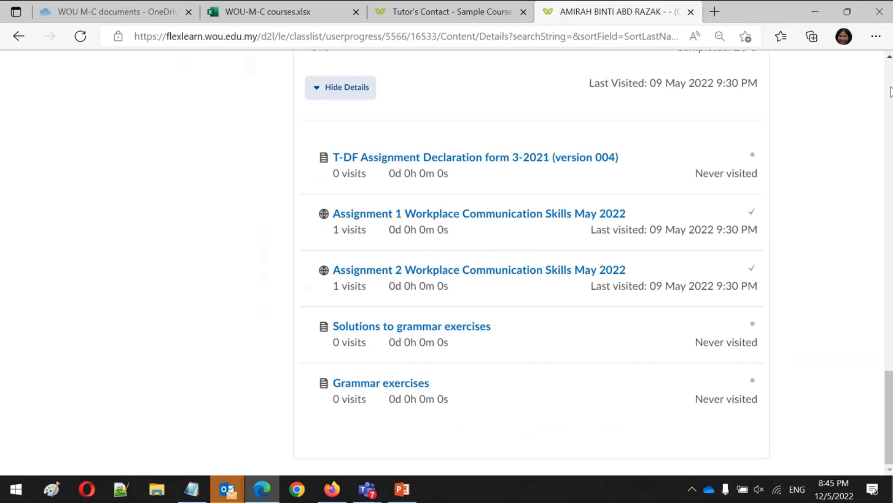
pyautogui.click(890, 91)
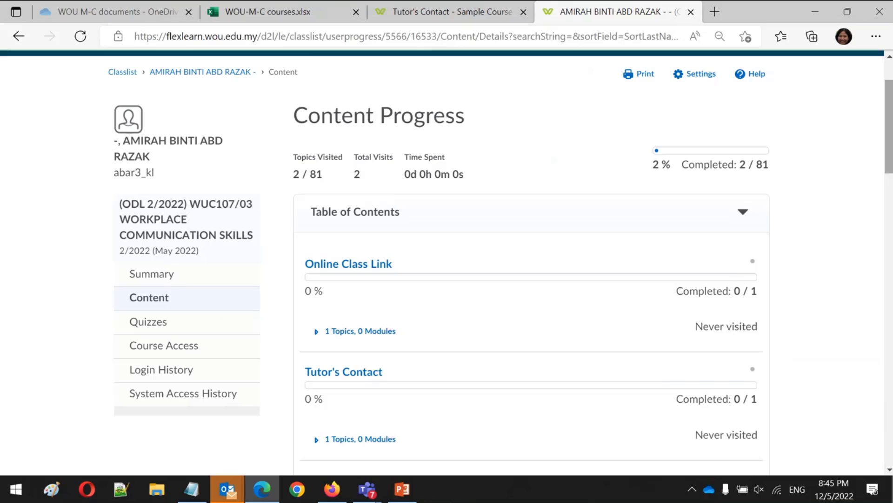
pyautogui.scroll(2, 888, 76)
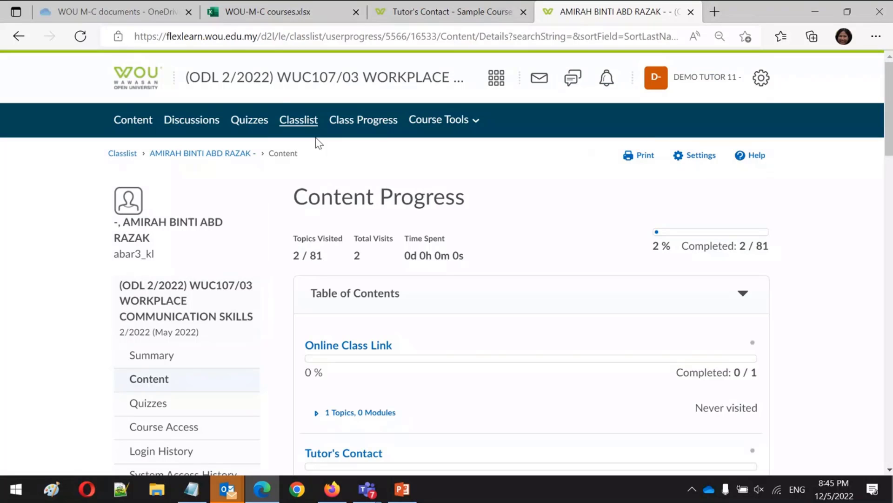
# Step: Open the Class Progress overview and examine each member's content completion, discussion activity, logins and grades
pyautogui.click(354, 124)
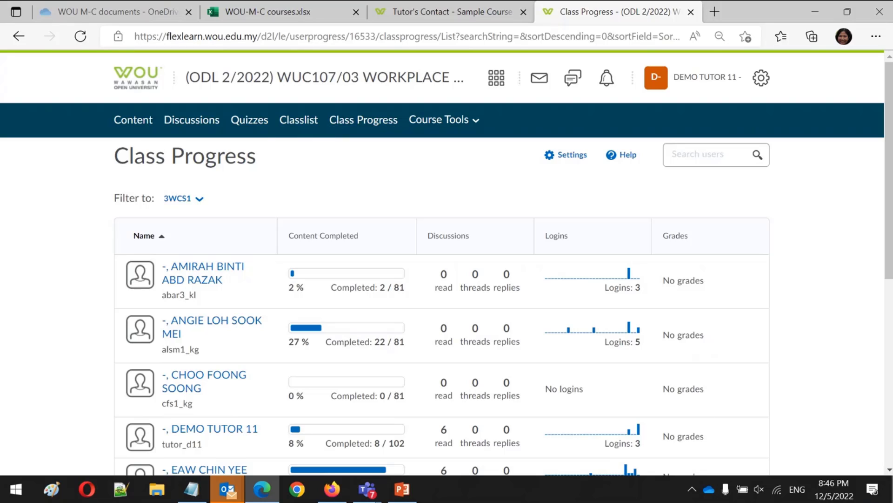
pyautogui.click(889, 470)
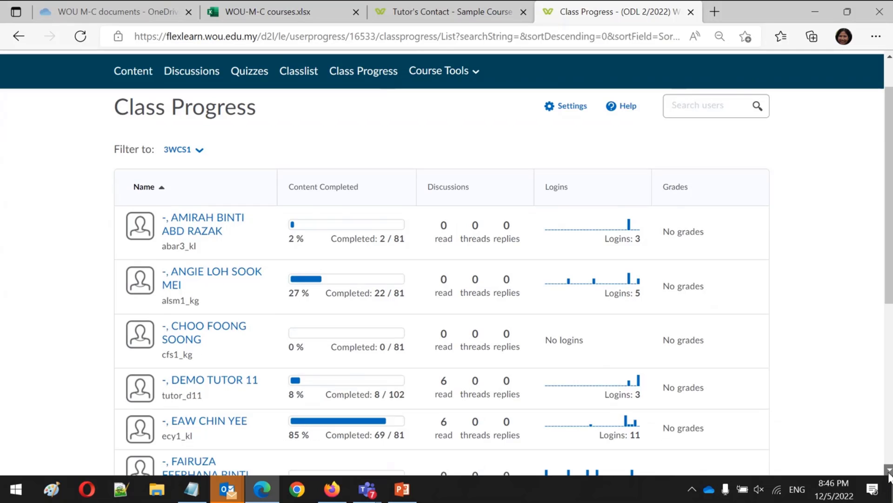
pyautogui.click(890, 470)
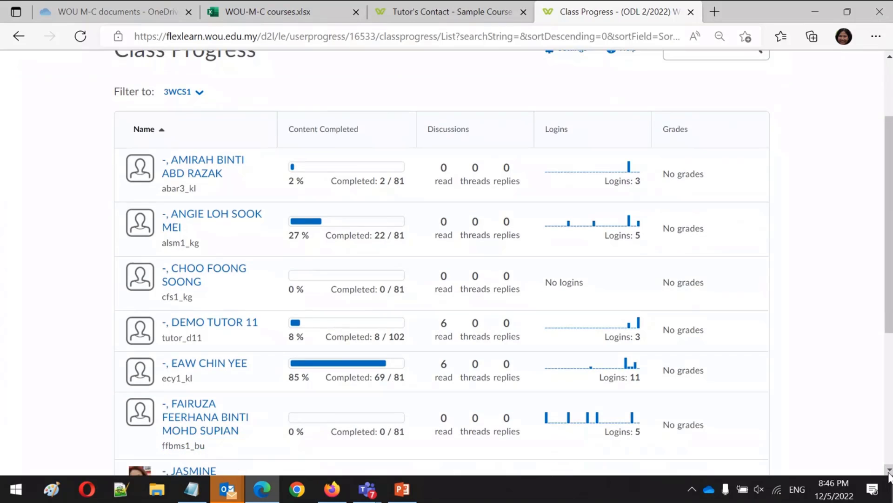
pyautogui.click(890, 471)
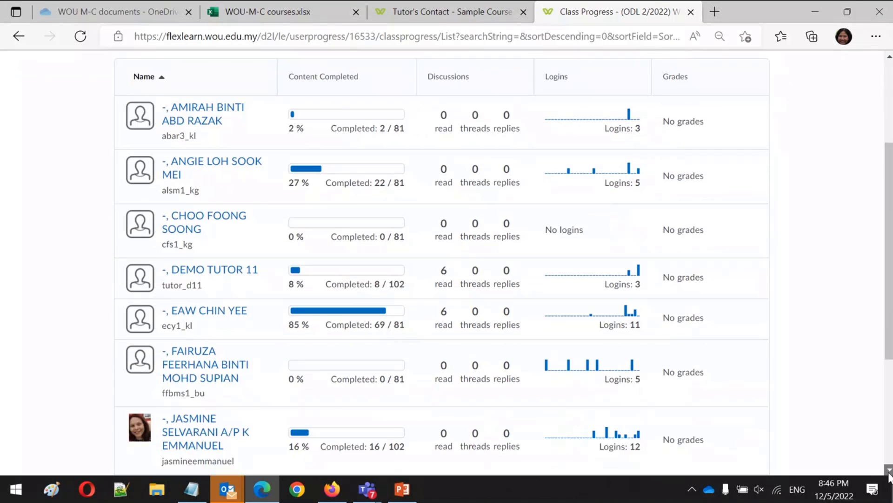
pyautogui.click(889, 470)
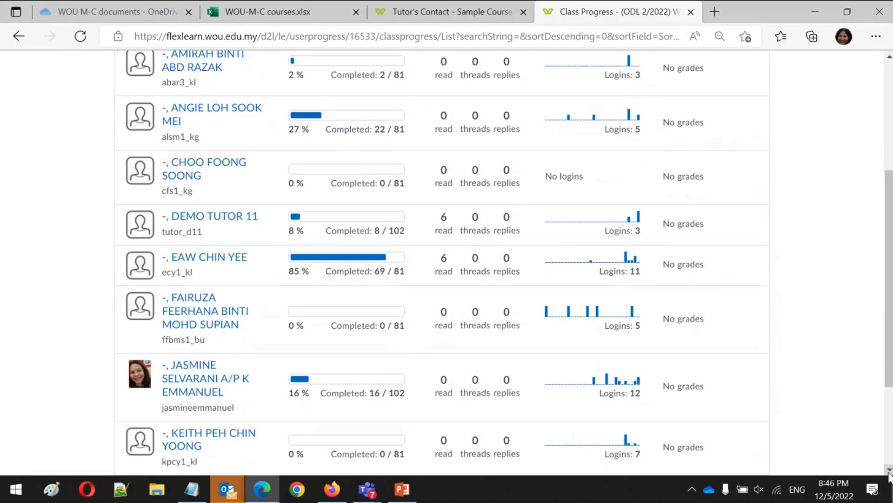
pyautogui.click(889, 470)
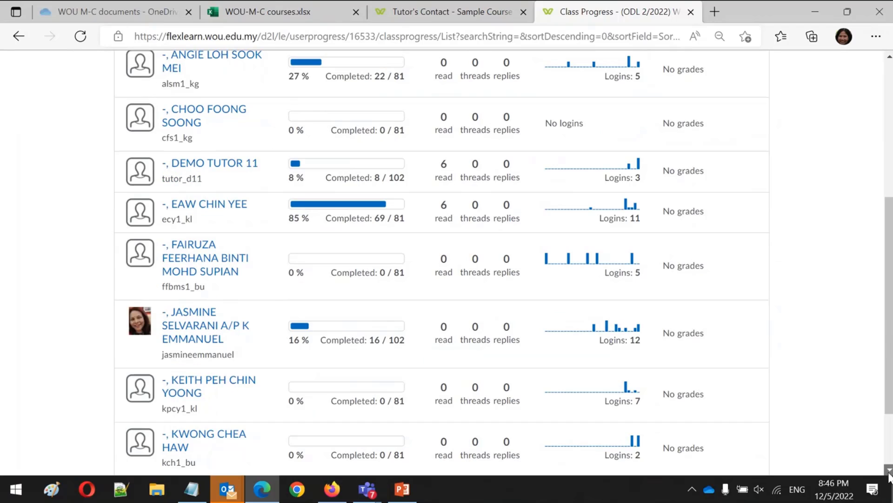
pyautogui.click(889, 106)
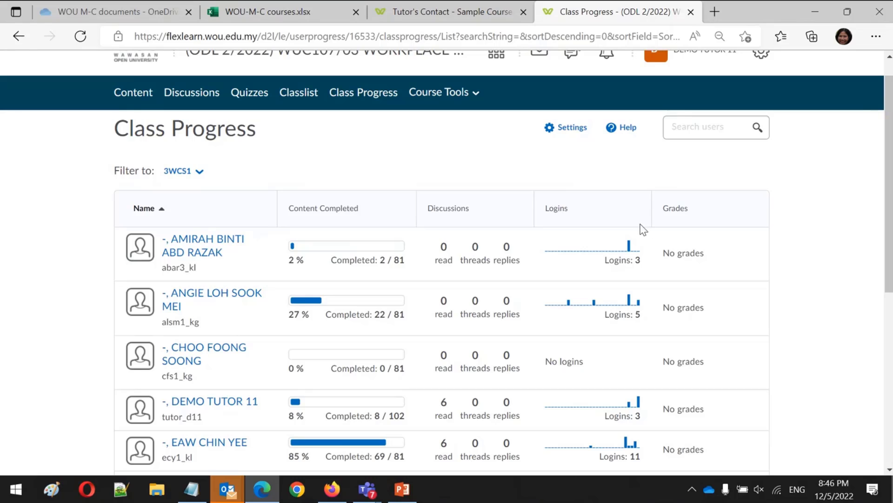
# Step: Open the first student's progress summary from Class Progress and look over the quiz, course access and login sections
pyautogui.moveTo(625, 317)
pyautogui.moveTo(626, 257)
pyautogui.click(192, 253)
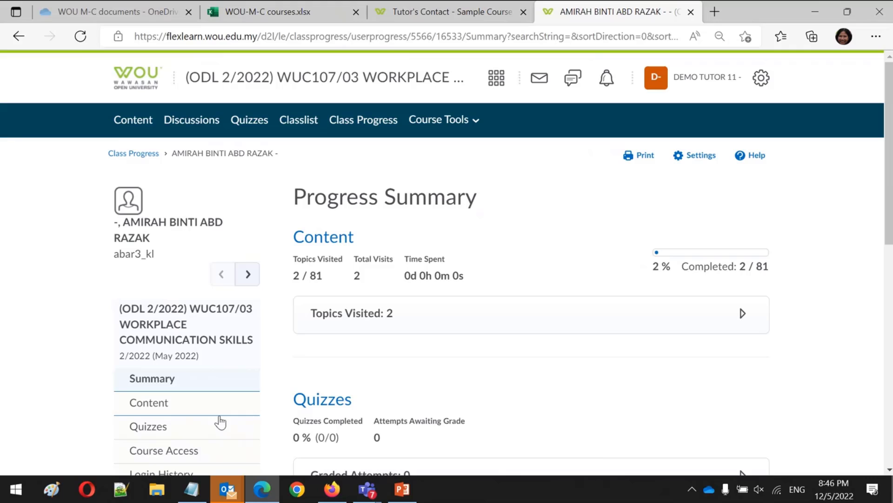
pyautogui.click(889, 462)
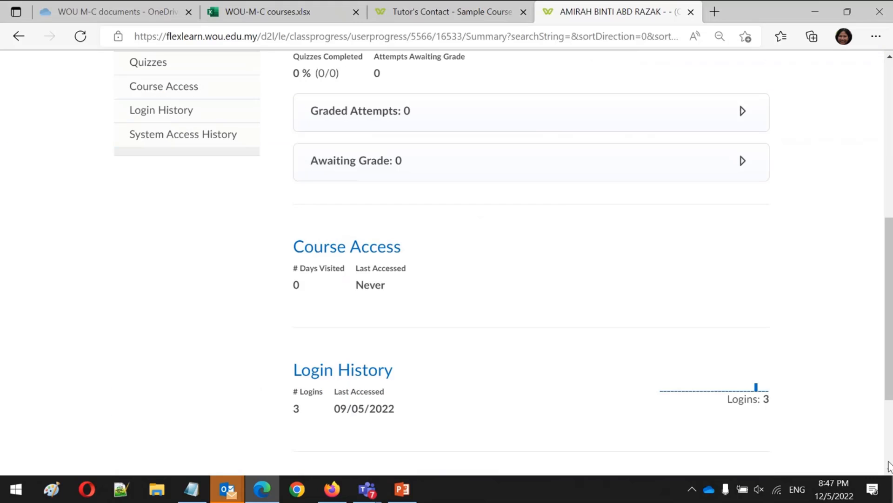
# Step: Open the student's login history, look through the listed session dates, and load more entries
pyautogui.click(151, 99)
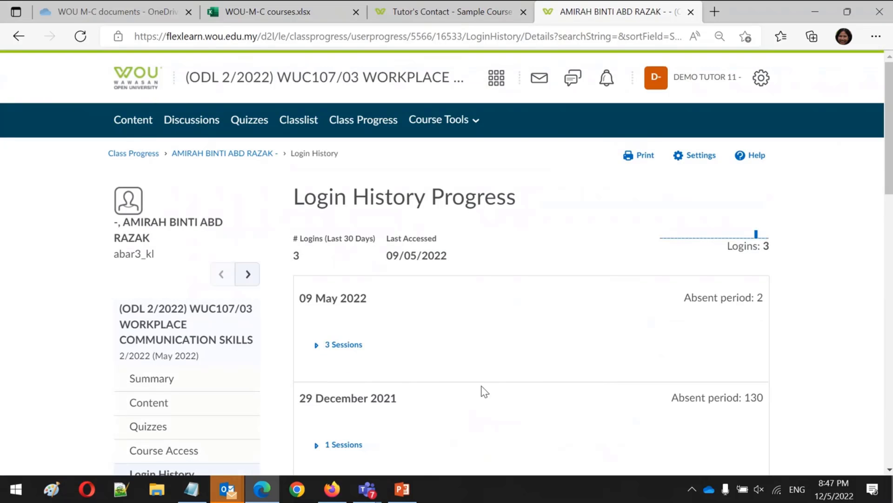
pyautogui.click(889, 470)
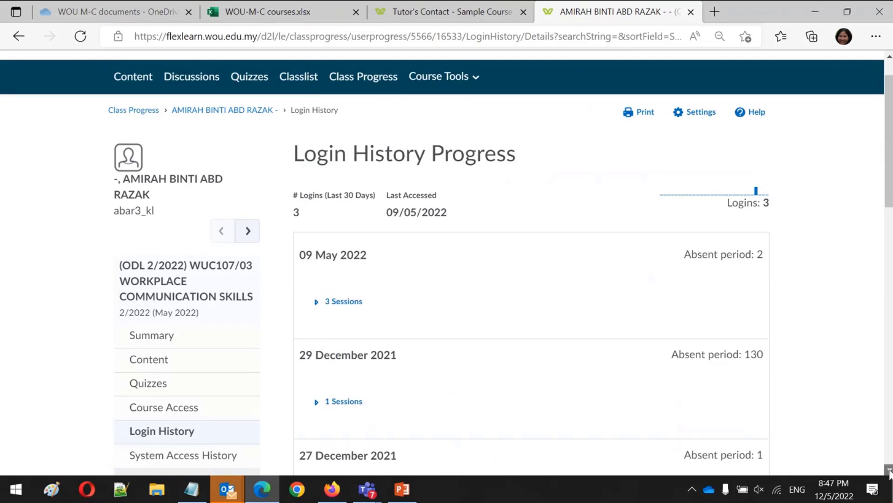
pyautogui.click(889, 470)
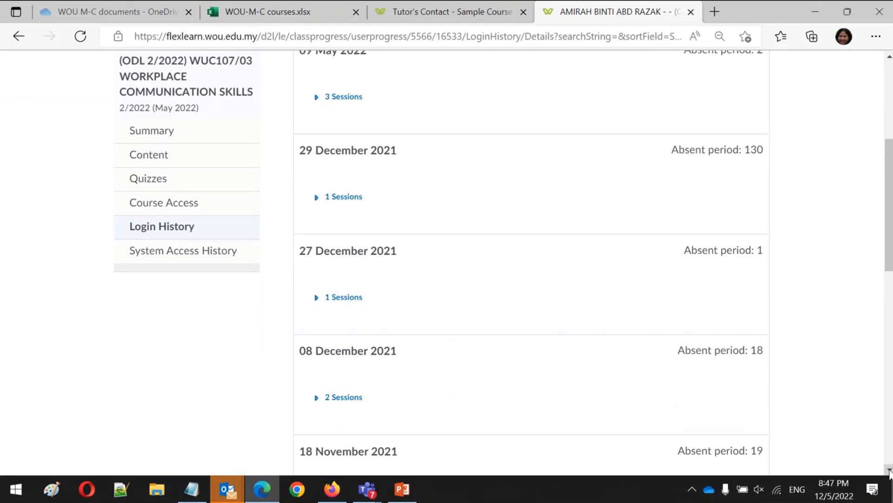
pyautogui.click(889, 470)
pyautogui.click(890, 471)
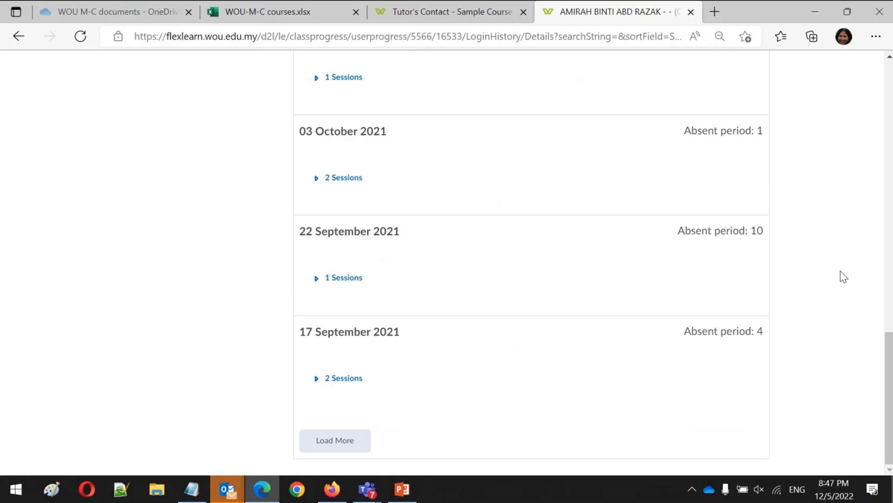
pyautogui.click(352, 442)
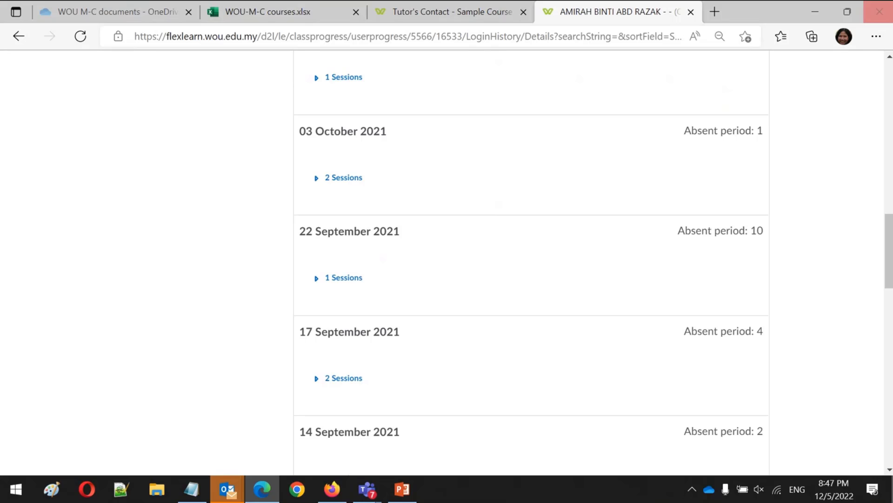
# Step: Open the student's system access history and examine the access dates and the daily access graph
pyautogui.scroll(15, 530, 261)
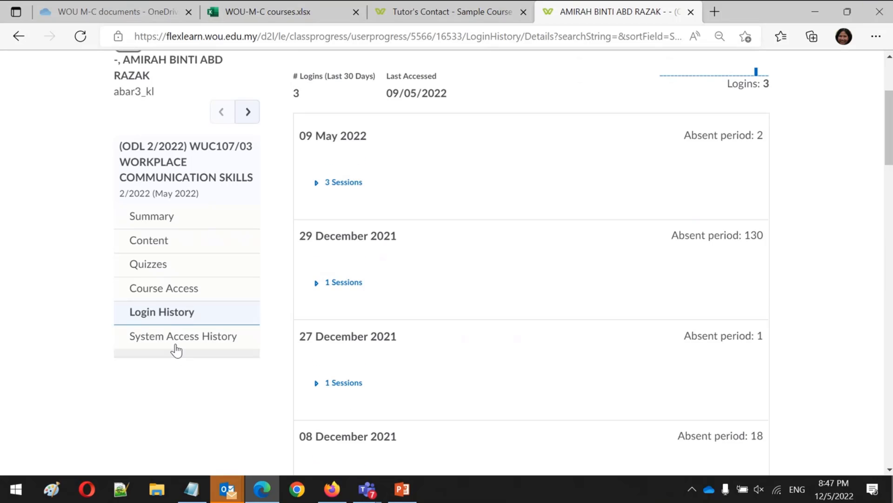
pyautogui.click(188, 335)
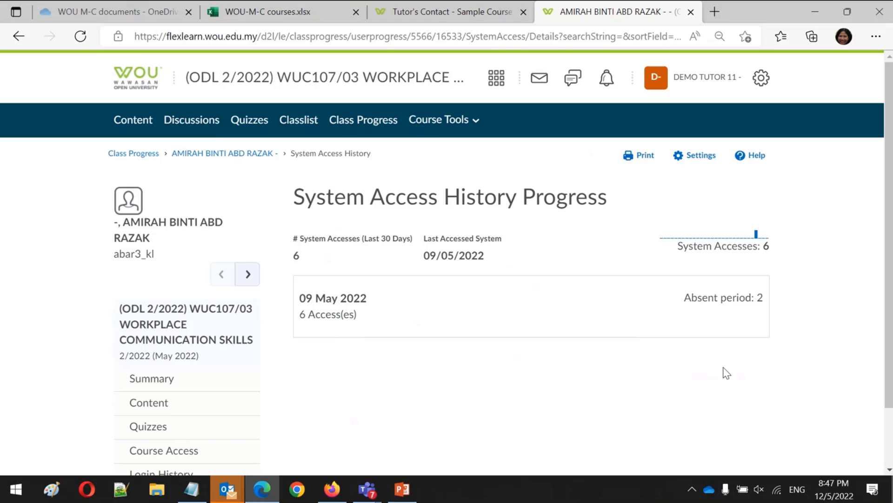
pyautogui.moveTo(768, 248)
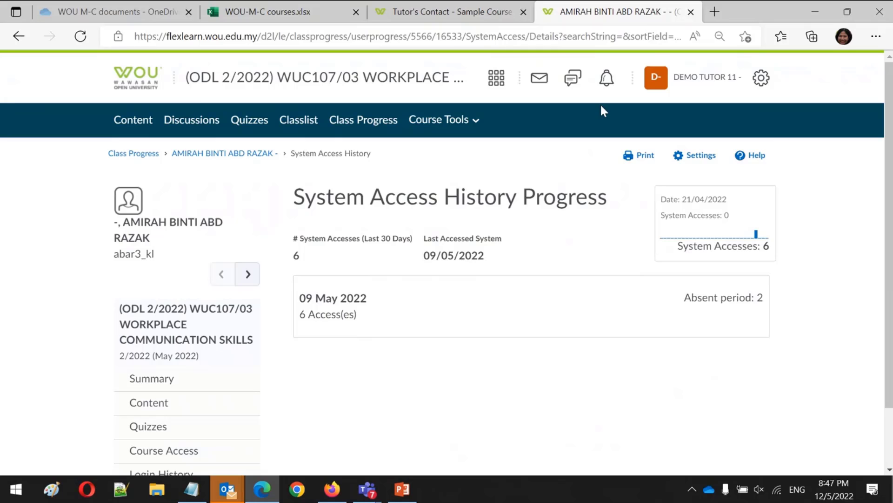
# Step: Switch to the (ODL 2/2022) MPU3223/03 Decision Making Skills course and open its quiz management list
pyautogui.click(497, 80)
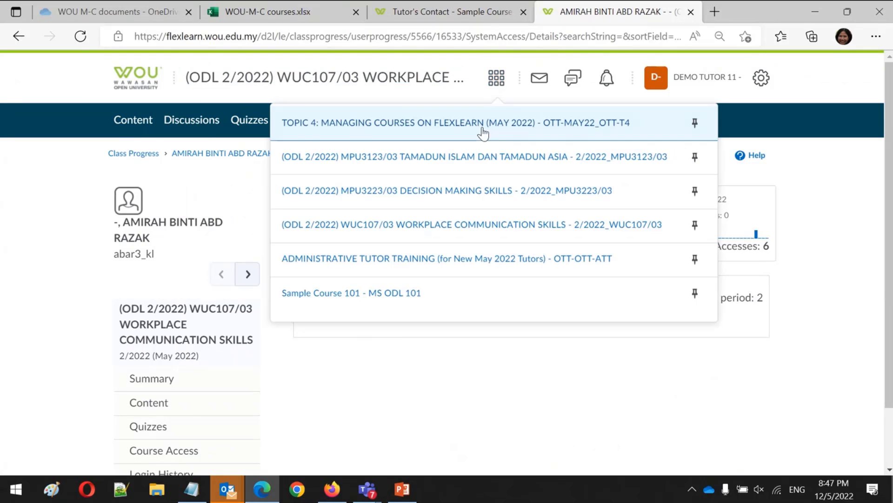
pyautogui.click(464, 195)
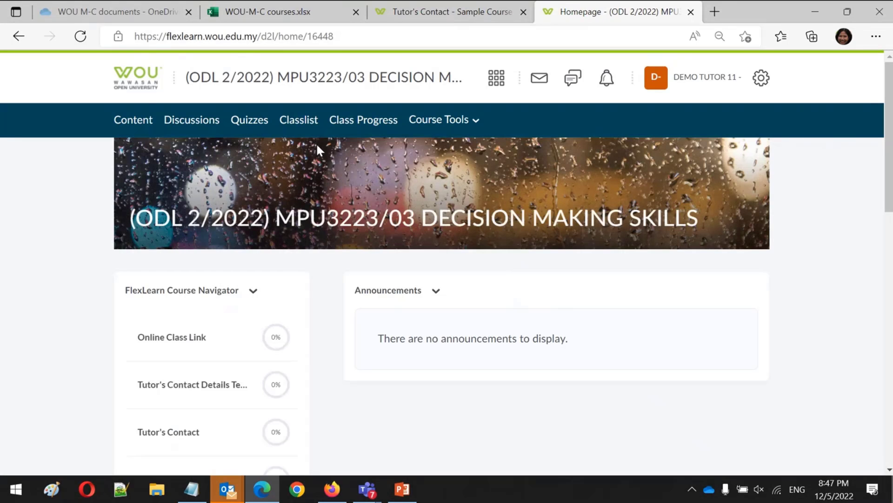
pyautogui.click(256, 124)
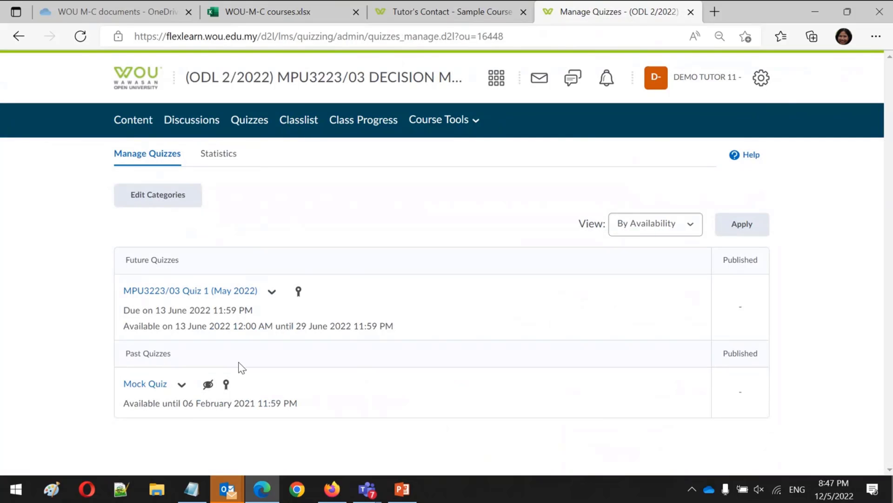
# Step: Preview the Mock Quiz, read its details and instructions, and start the preview attempt
pyautogui.click(182, 384)
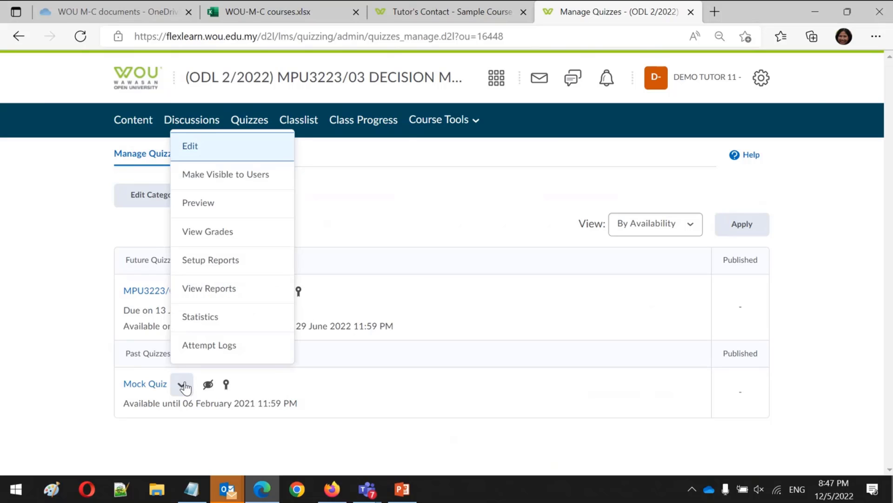
pyautogui.click(205, 209)
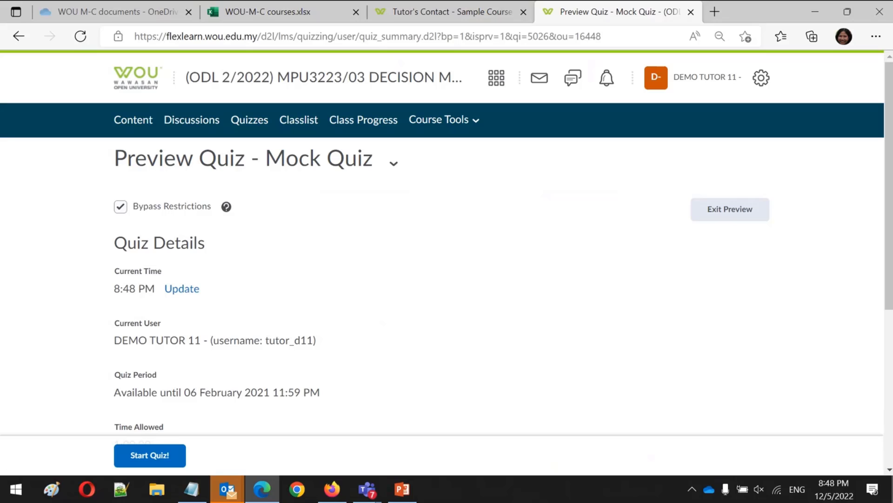
pyautogui.scroll(-5, 891, 443)
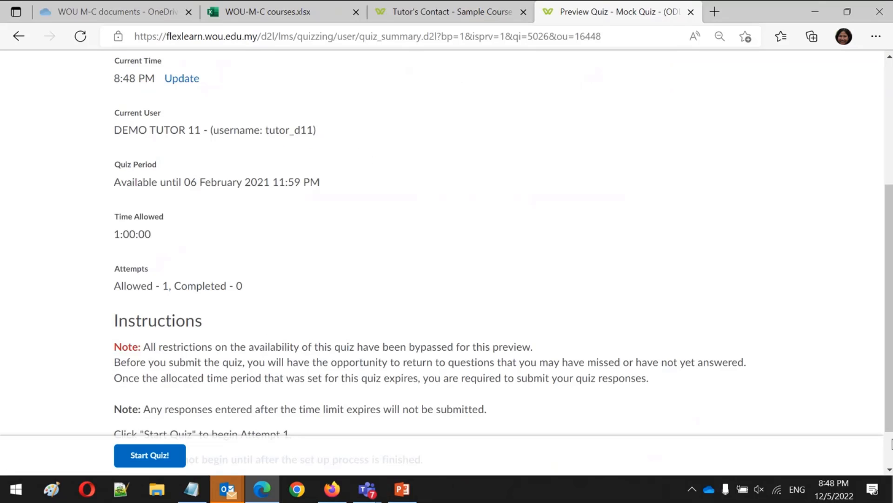
pyautogui.click(145, 450)
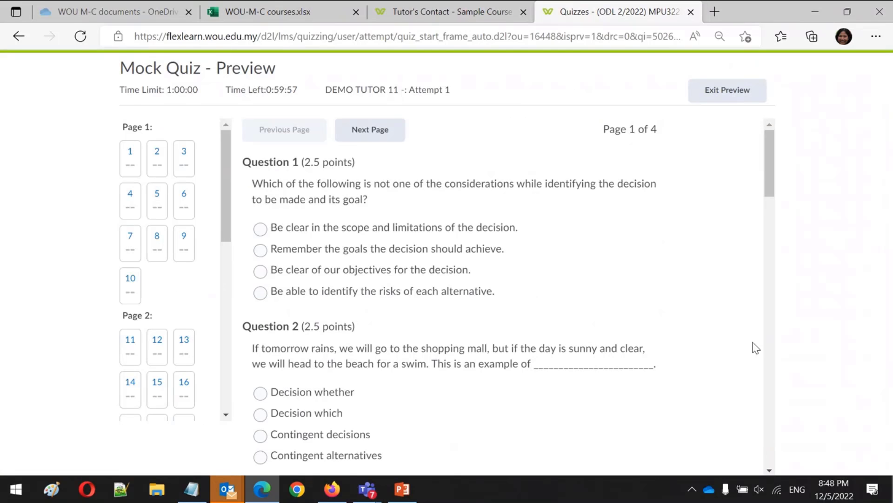
# Step: Look through the question list, answer Question 2 with "Decision whether", and exit the Mock Quiz preview
pyautogui.click(224, 327)
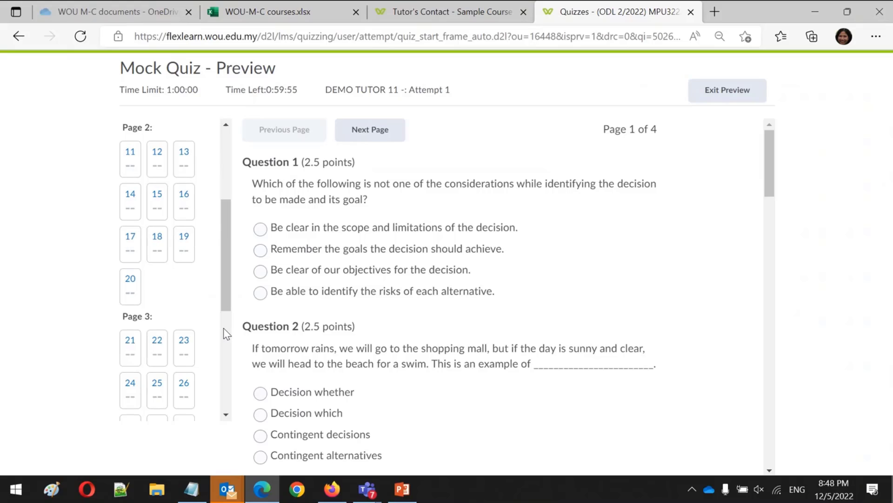
pyautogui.click(229, 379)
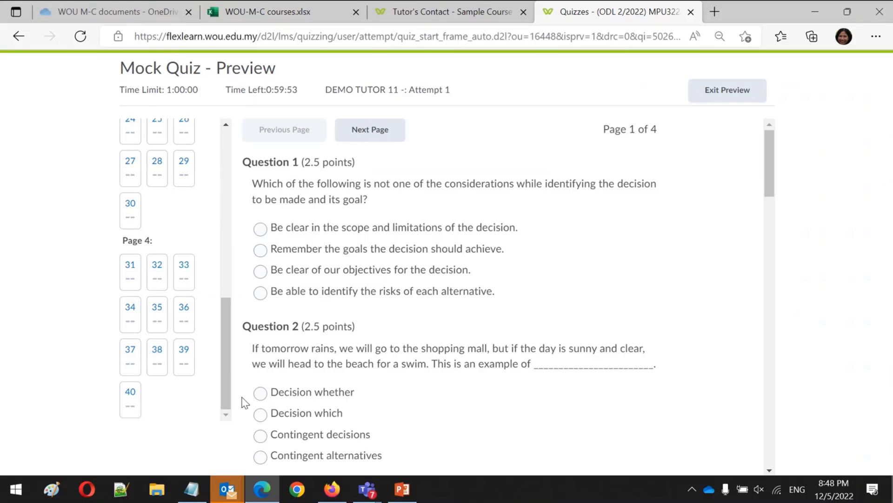
pyautogui.click(260, 393)
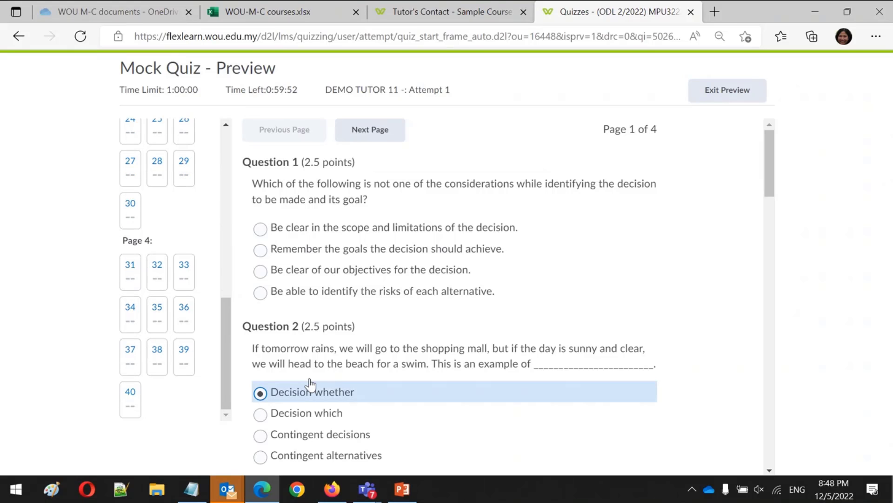
pyautogui.click(740, 92)
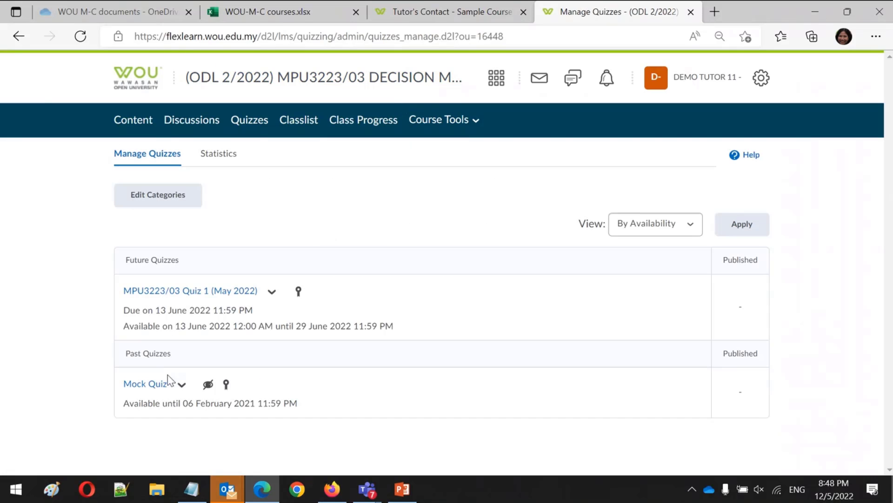
# Step: Reopen the Mock Quiz preview, review its quiz period, time allowed, attempts and instructions, and exit the preview
pyautogui.click(177, 388)
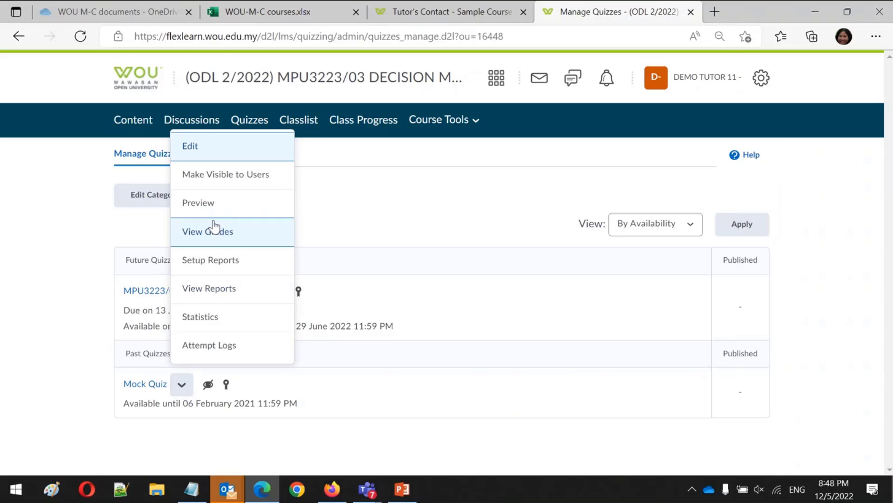
pyautogui.click(224, 214)
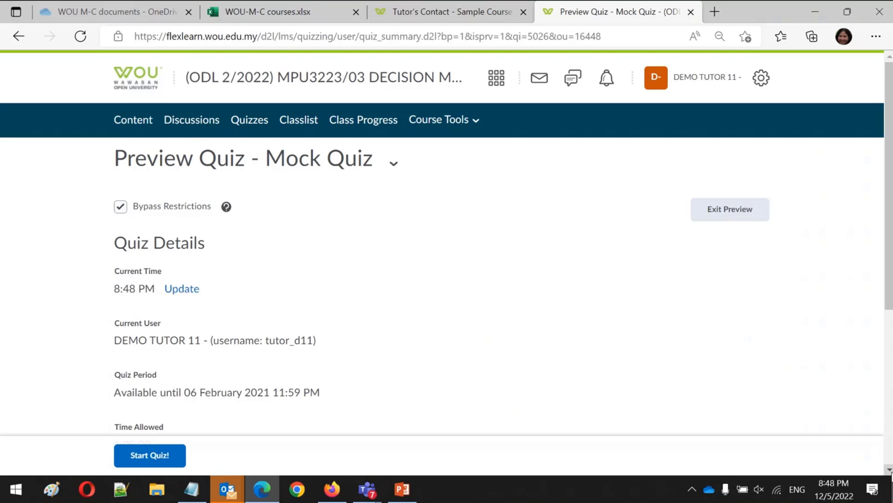
pyautogui.scroll(-5, 889, 473)
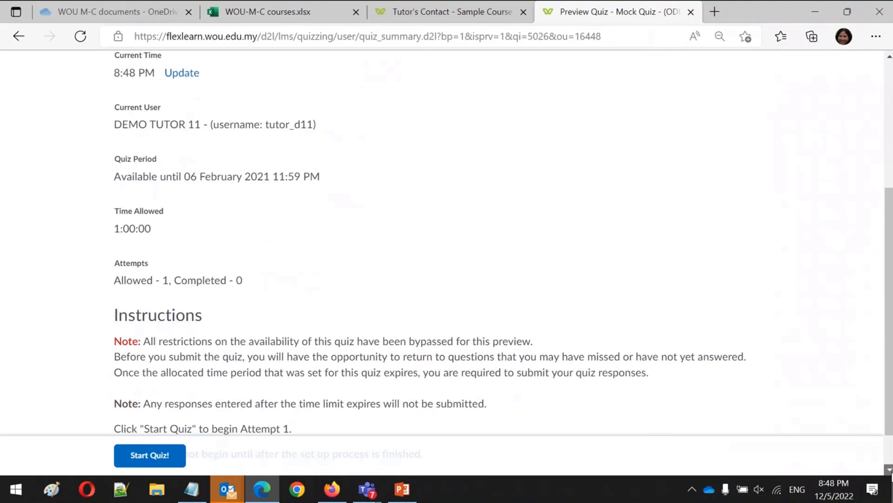
pyautogui.scroll(-1, 891, 472)
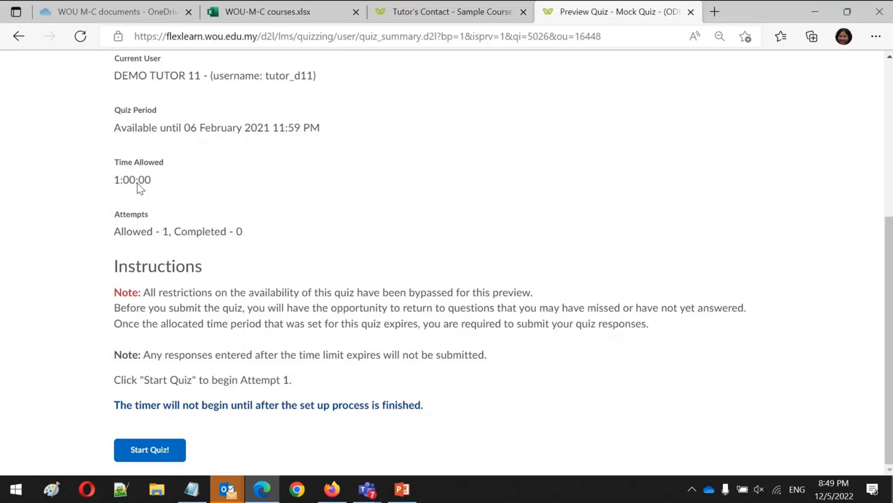
pyautogui.click(889, 57)
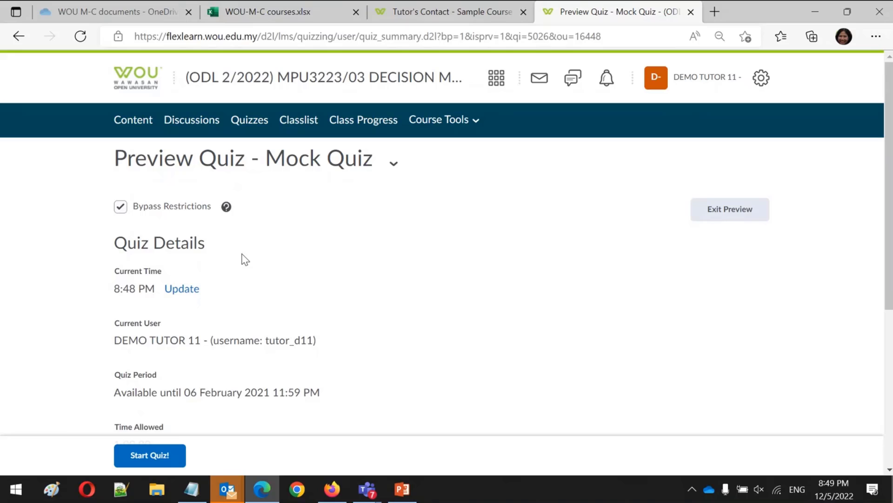
pyautogui.click(743, 219)
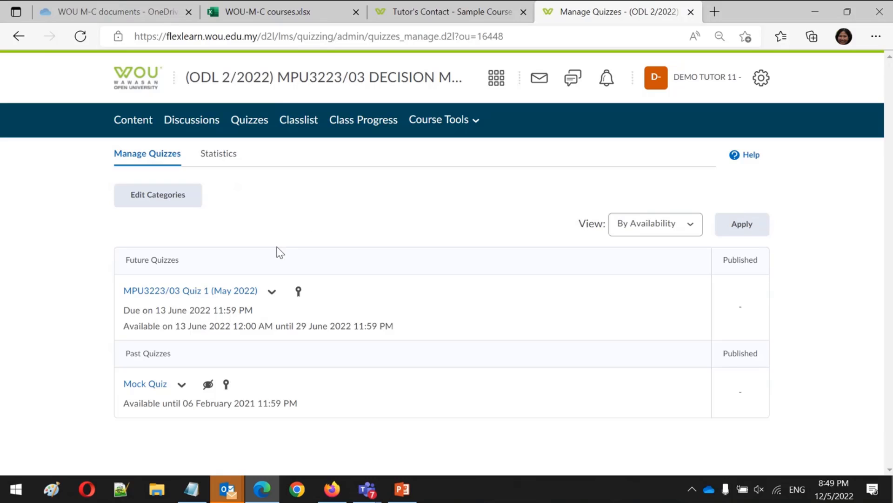
# Step: Preview MPU3223/03 Quiz 1 (May 2022) and review its quiz period, time allowed, attempts and instructions
pyautogui.click(272, 291)
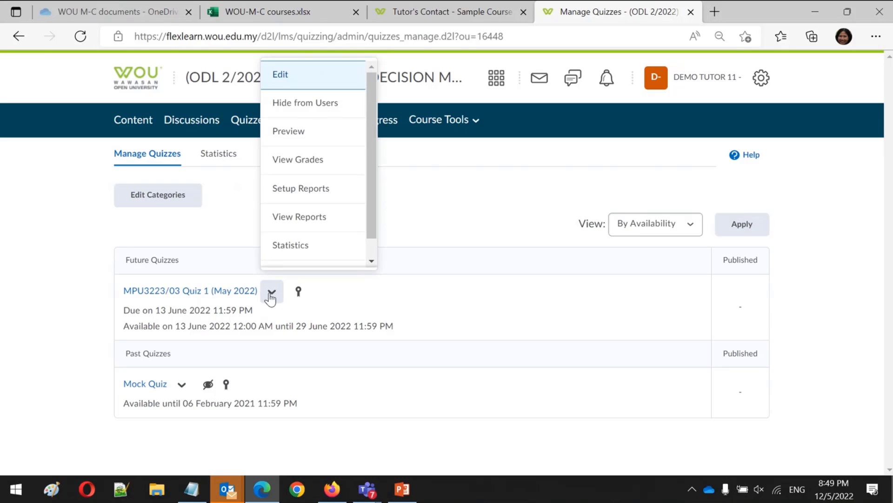
pyautogui.click(304, 131)
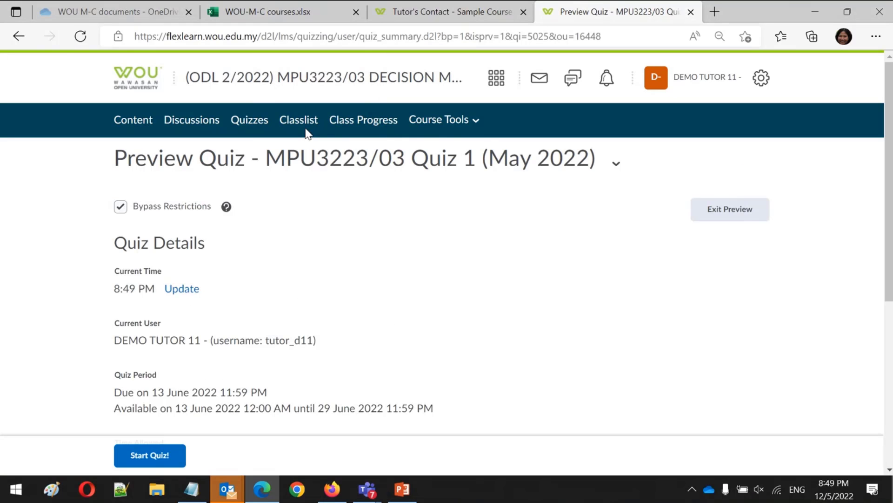
pyautogui.scroll(-5, 888, 409)
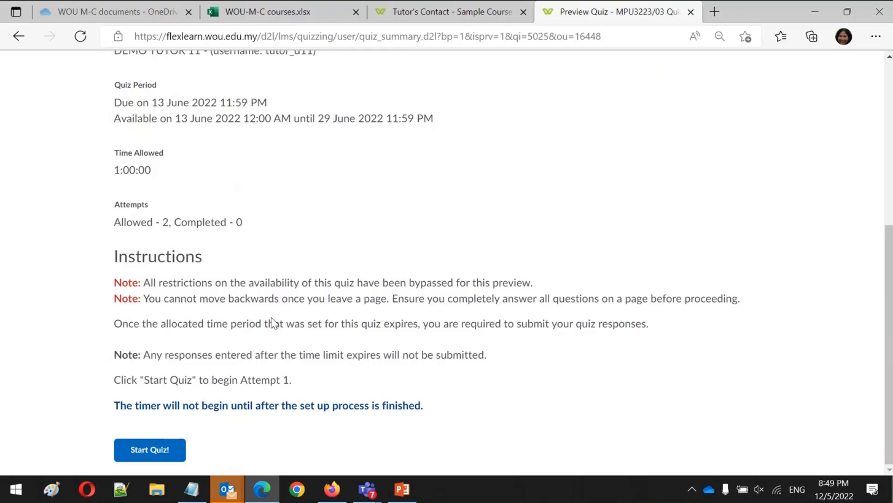
pyautogui.click(889, 84)
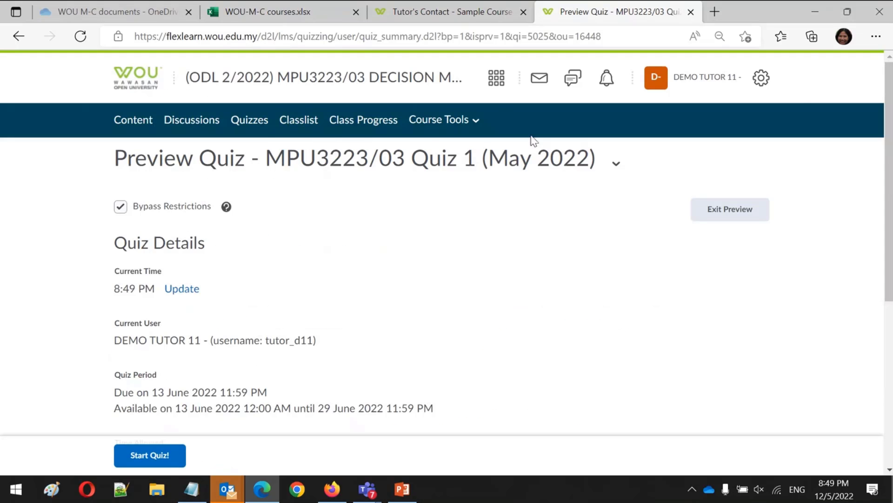
# Step: Open the Decision Making Skills course's Class Progress overview and check which sections it can be filtered to
pyautogui.click(368, 123)
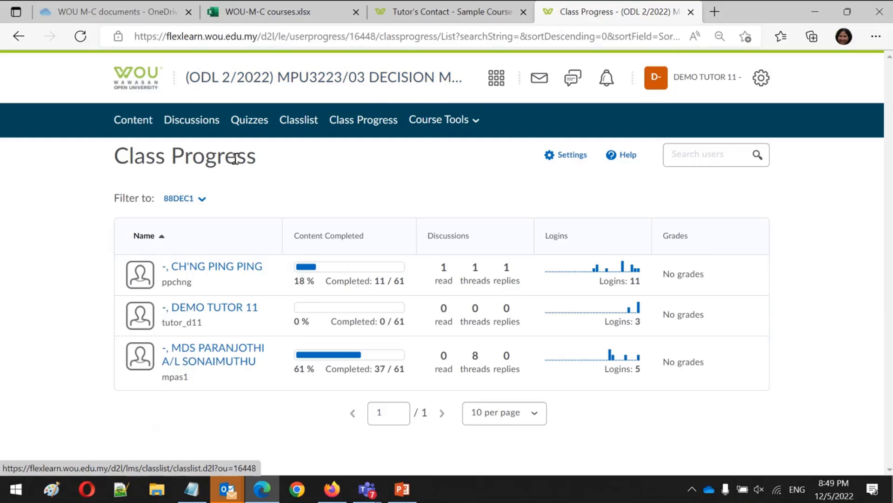
pyautogui.click(211, 191)
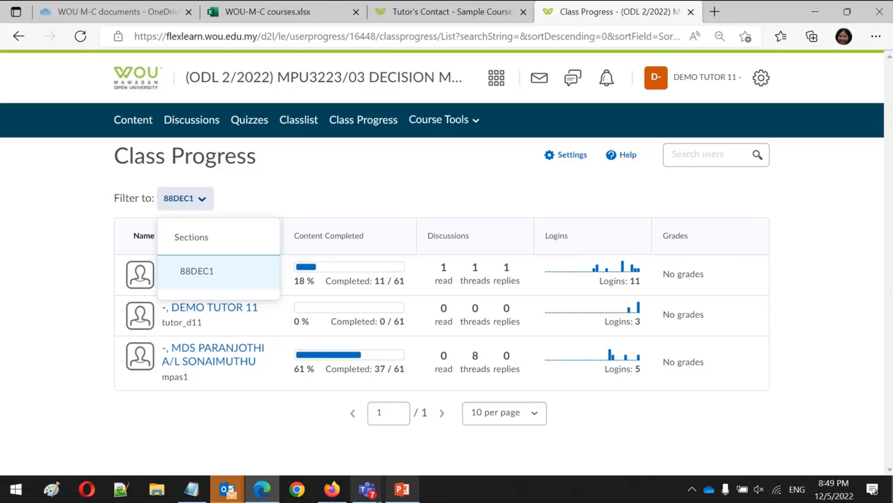
# Step: Switch to the PowerPoint deck, review the slides from Class List to Q&A, and return to Class Progress with the section list closed
pyautogui.click(401, 497)
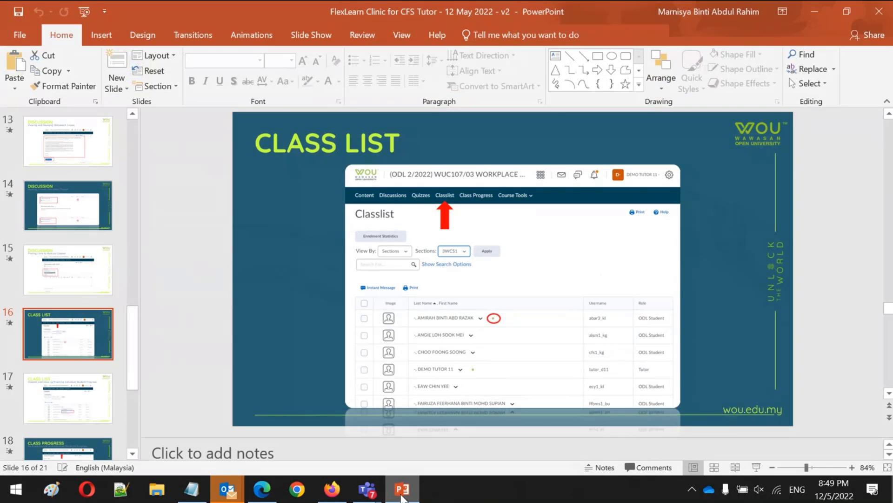
pyautogui.scroll(-1, 186, 298)
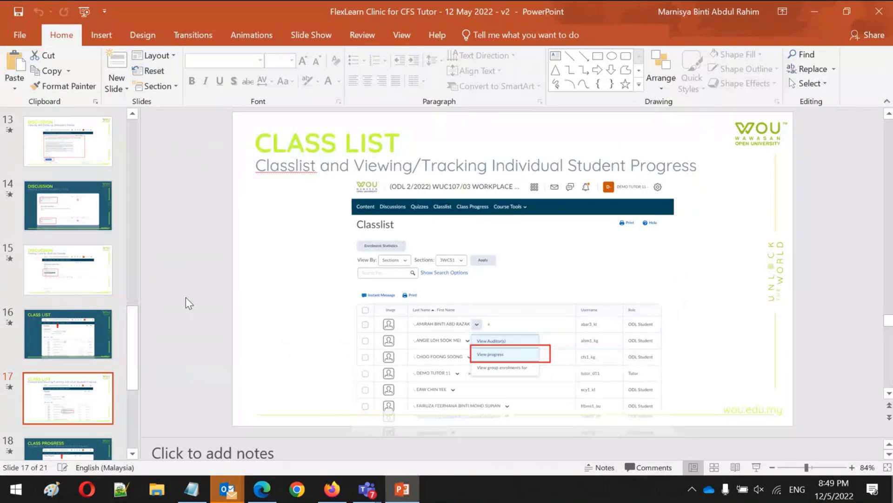
pyautogui.scroll(-1, 186, 297)
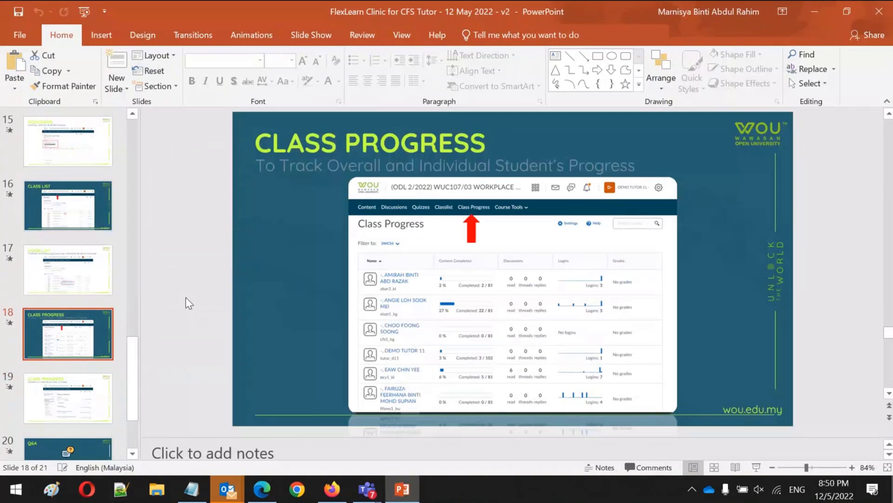
pyautogui.scroll(-1, 185, 297)
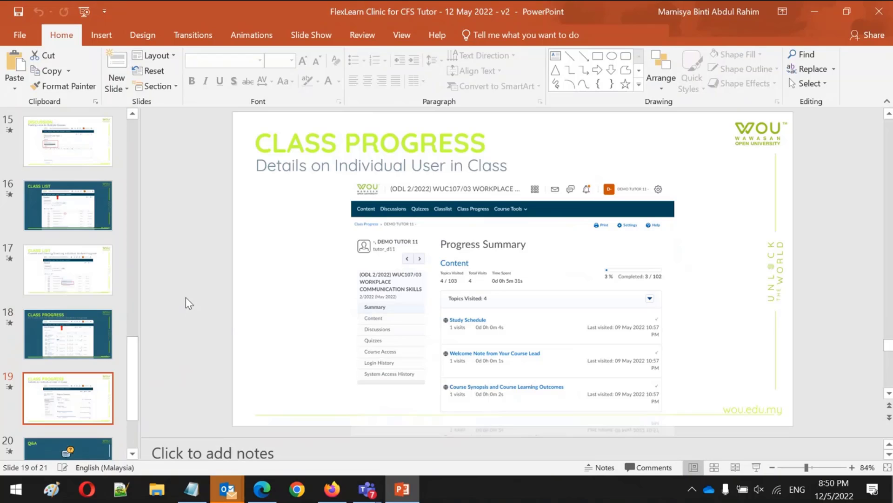
pyautogui.scroll(-1, 185, 297)
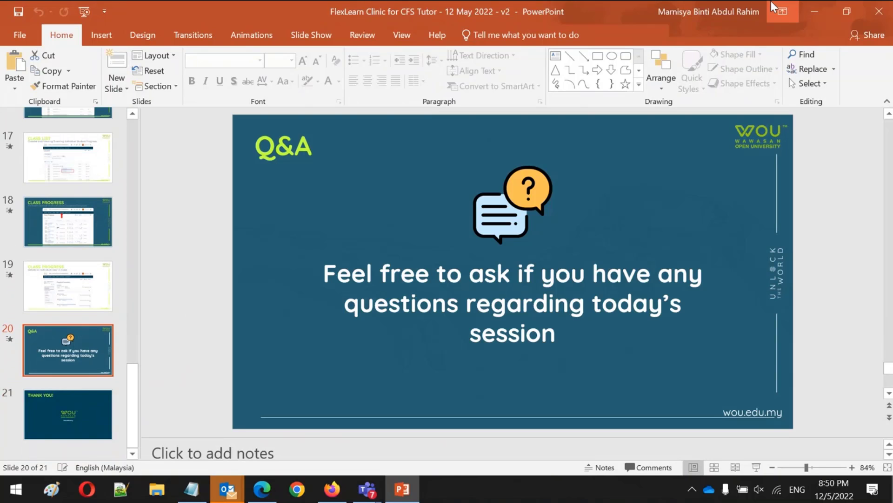
pyautogui.click(816, 11)
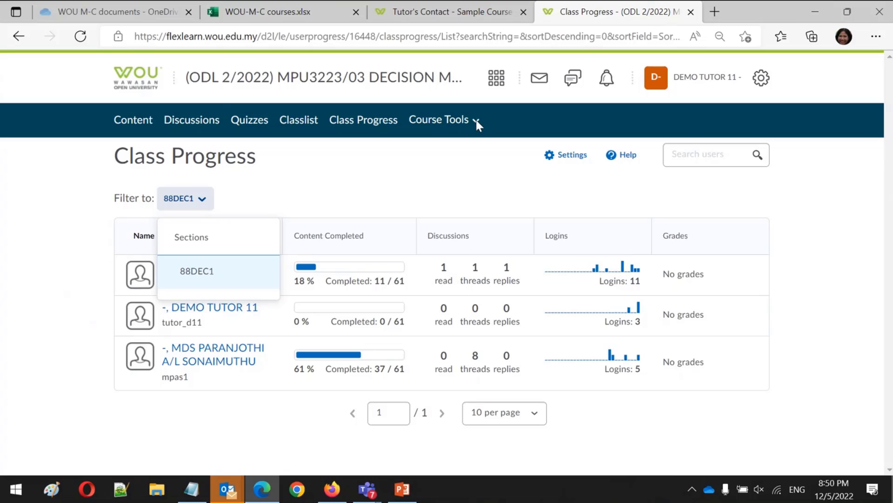
pyautogui.click(378, 166)
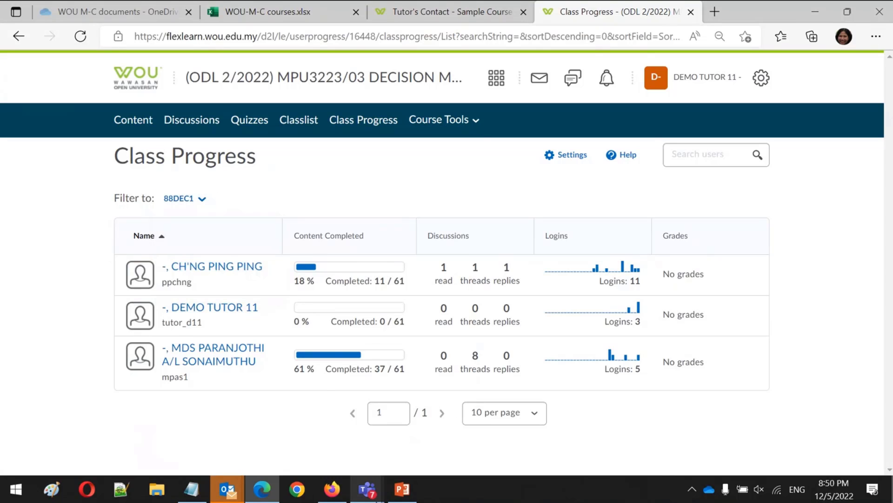
# Step: Switch to the Teams meeting and stop sharing the screen
pyautogui.moveTo(365, 496)
pyautogui.click(365, 433)
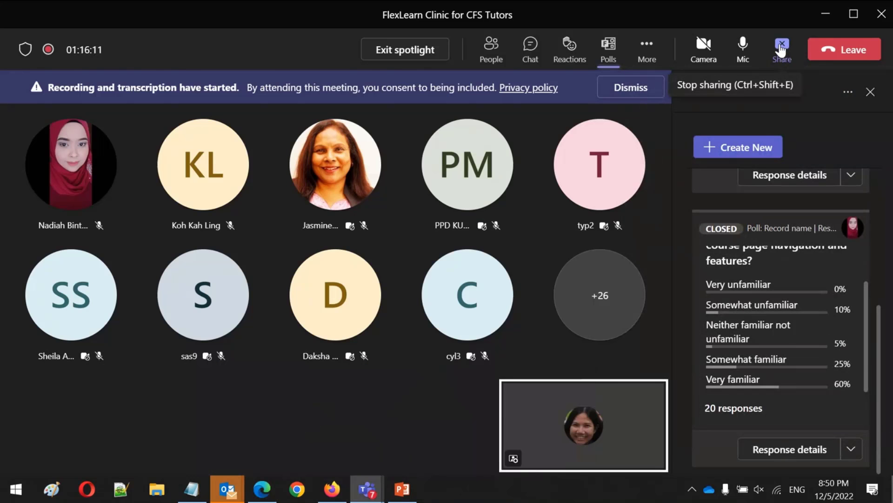
pyautogui.click(782, 50)
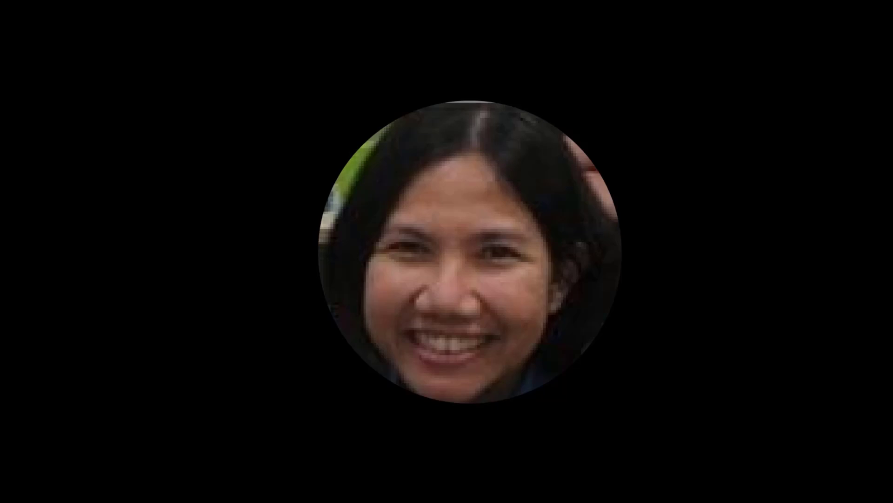
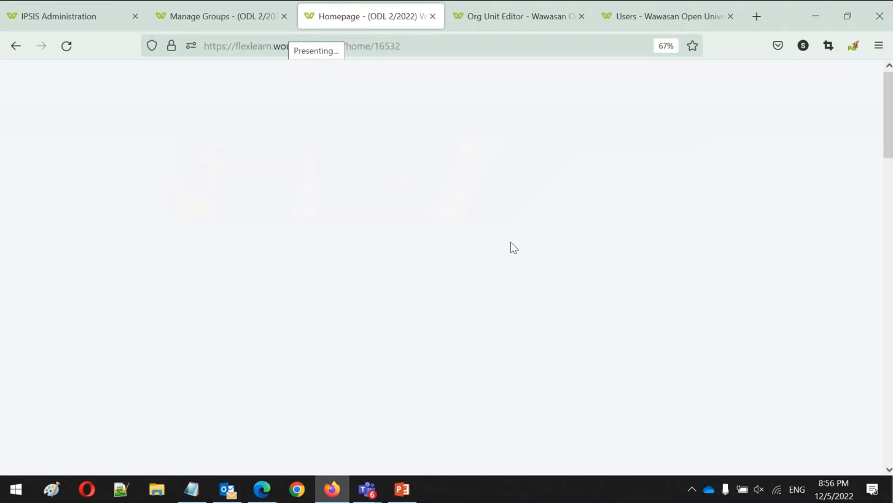
# Step: Open the WUC116/05 course's Classlist and look through the first page of participants, their roles and last access dates
pyautogui.click(323, 119)
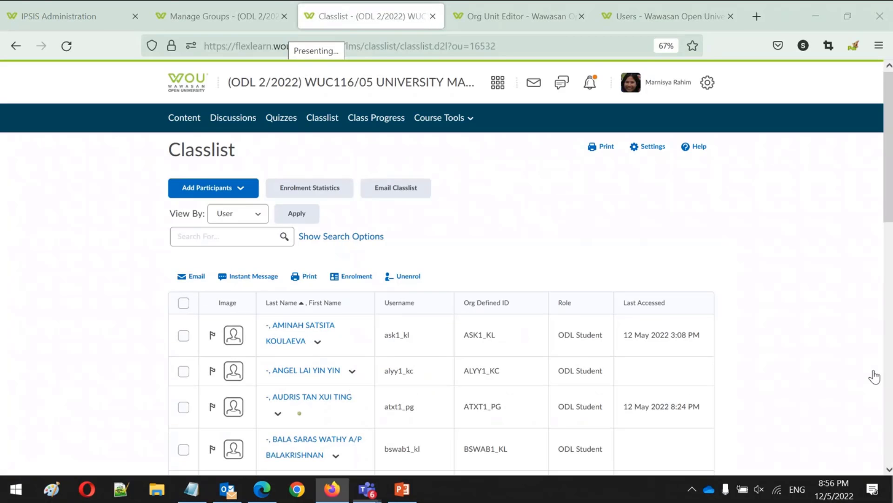
pyautogui.scroll(-2, 886, 417)
pyautogui.scroll(-10, 889, 420)
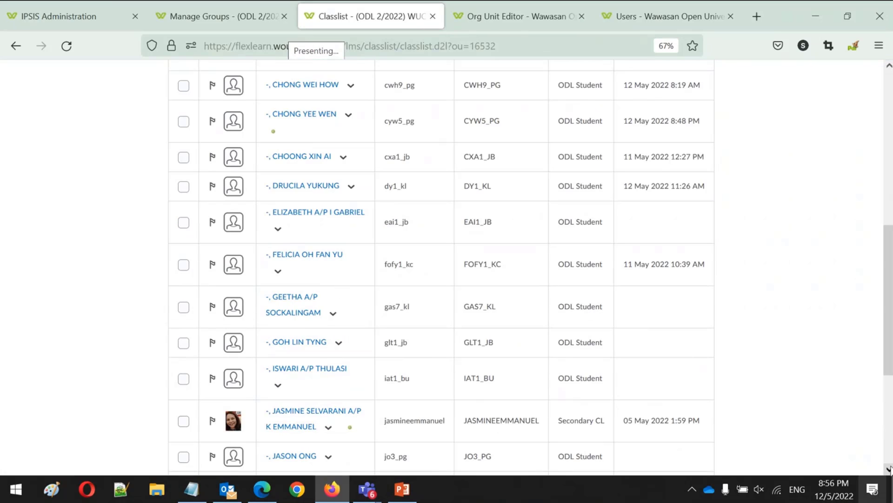
pyautogui.scroll(-7, 887, 465)
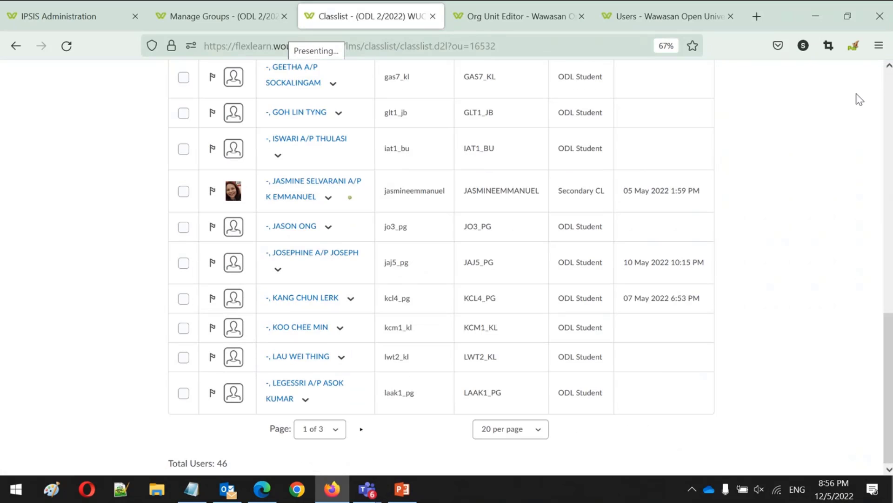
pyautogui.scroll(20, 526, 268)
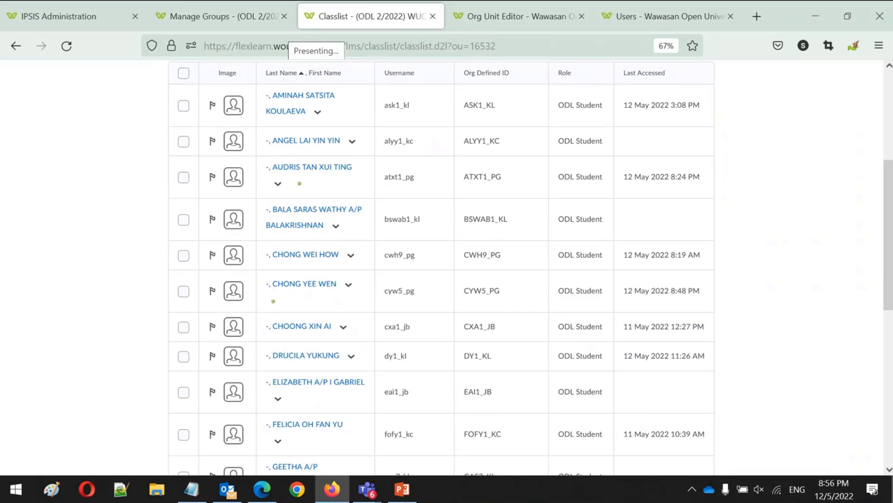
# Step: Search the Classlist for the course lead by first name and impersonate their Adjunct CL account
pyautogui.click(205, 236)
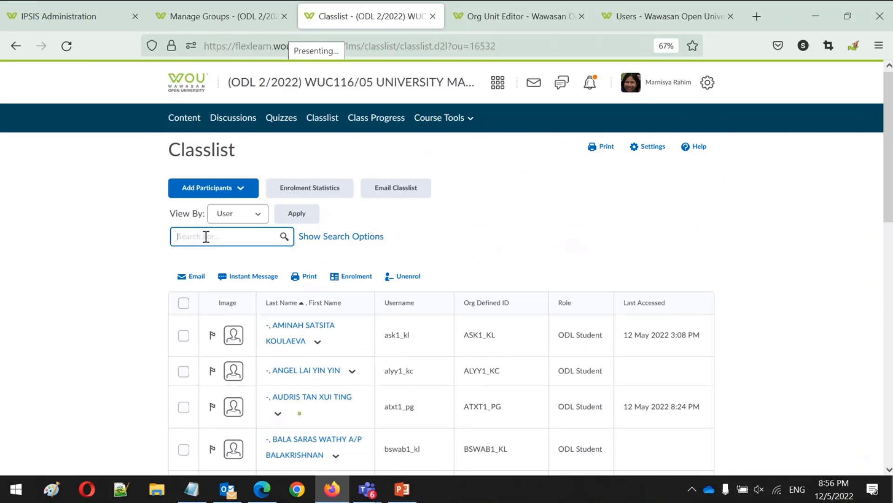
pyautogui.write('d')
pyautogui.press('BackSpace')
pyautogui.write('sheila')
pyautogui.press('Return')
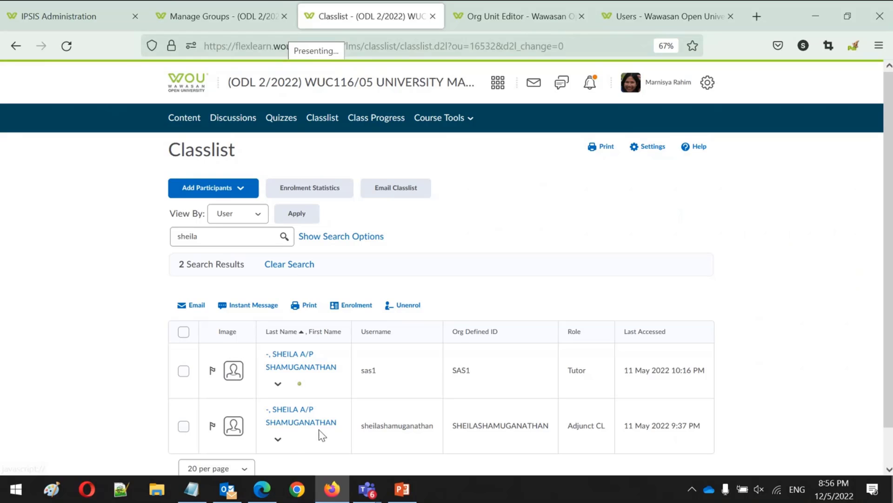
pyautogui.click(278, 439)
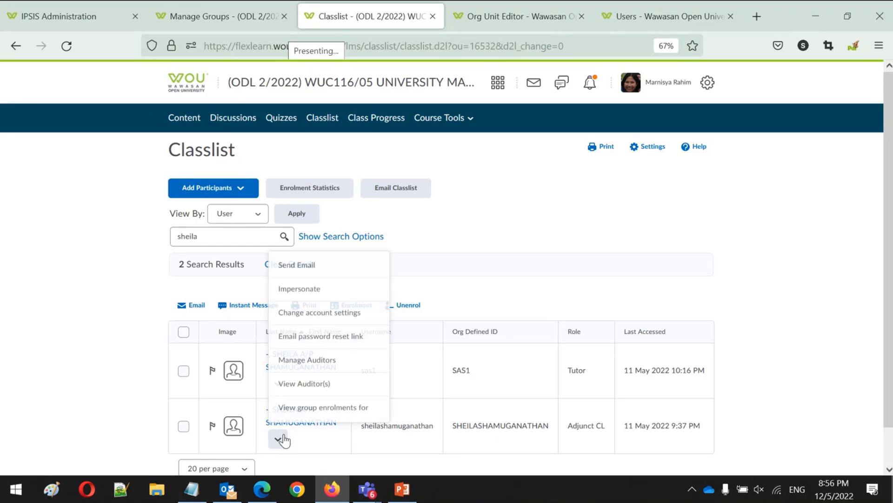
pyautogui.click(311, 292)
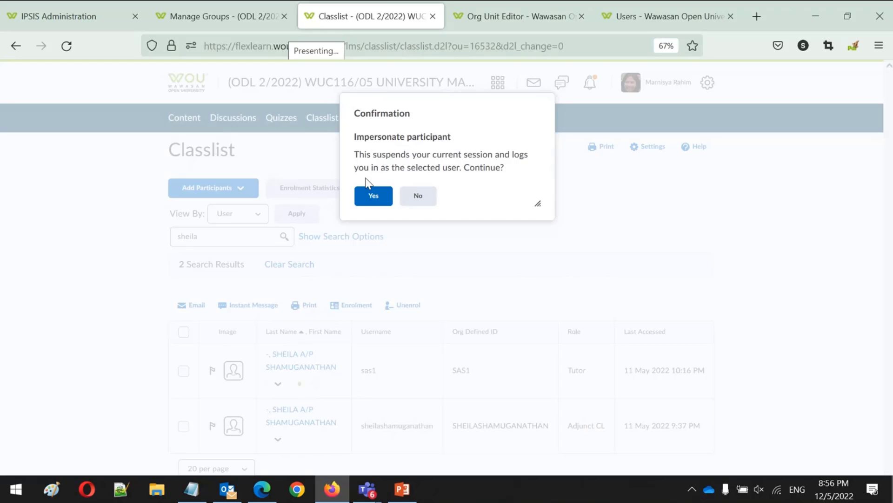
pyautogui.click(373, 194)
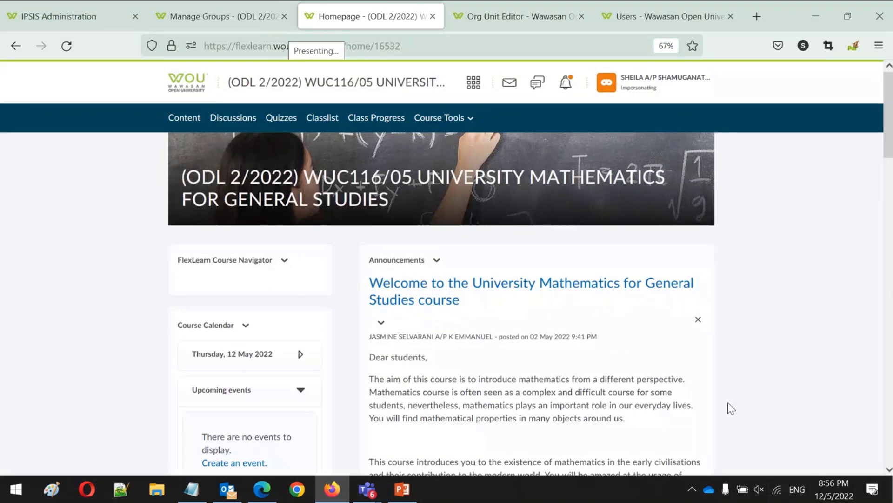
# Step: Look through the announcements on the course homepage, check the actions offered for Gong Xi Fa Cai, and show all announcements
pyautogui.click(889, 470)
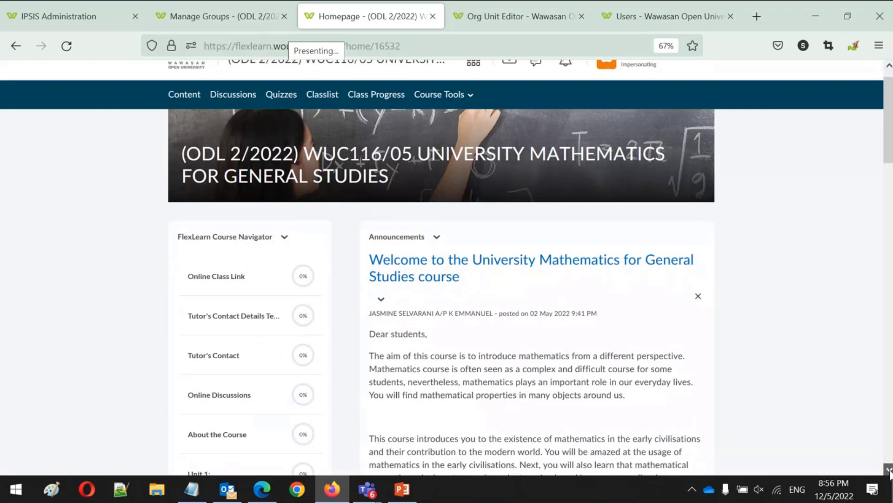
pyautogui.scroll(-3, 889, 471)
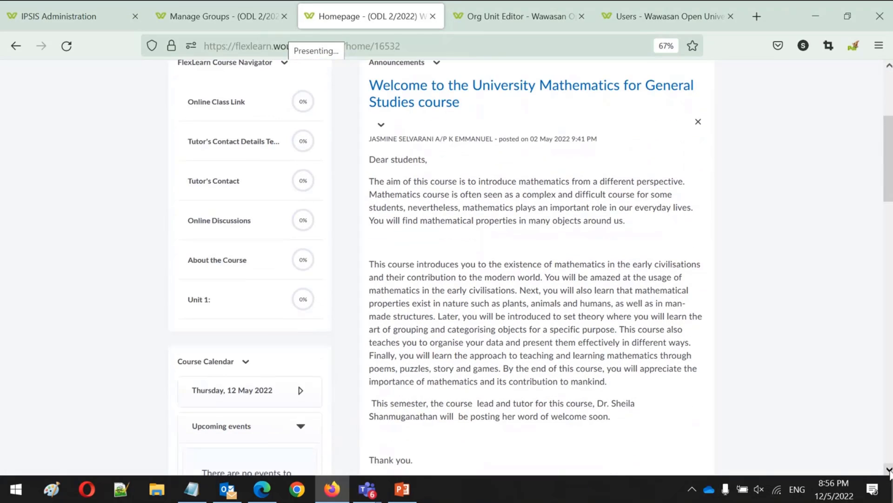
pyautogui.scroll(-5, 889, 470)
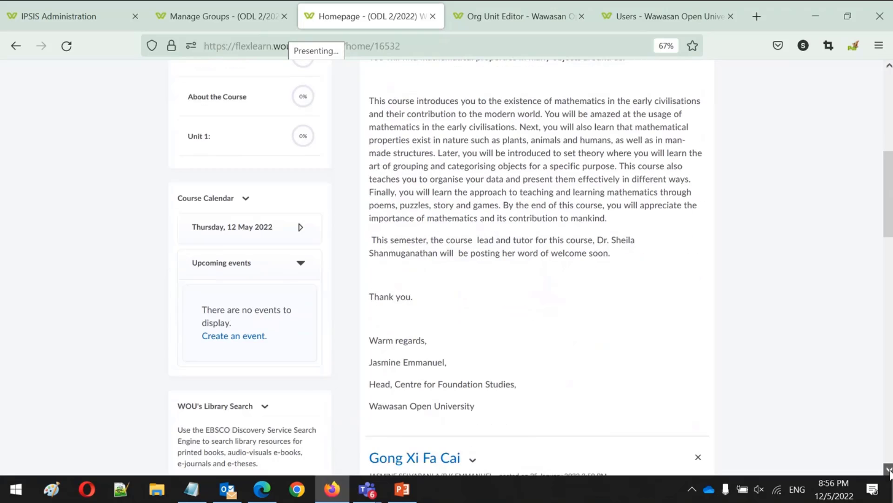
pyautogui.scroll(-2, 889, 471)
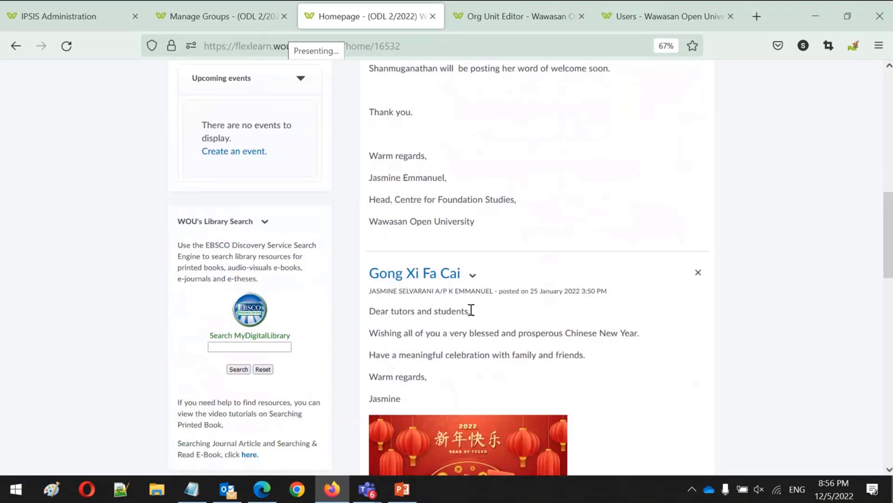
pyautogui.click(473, 275)
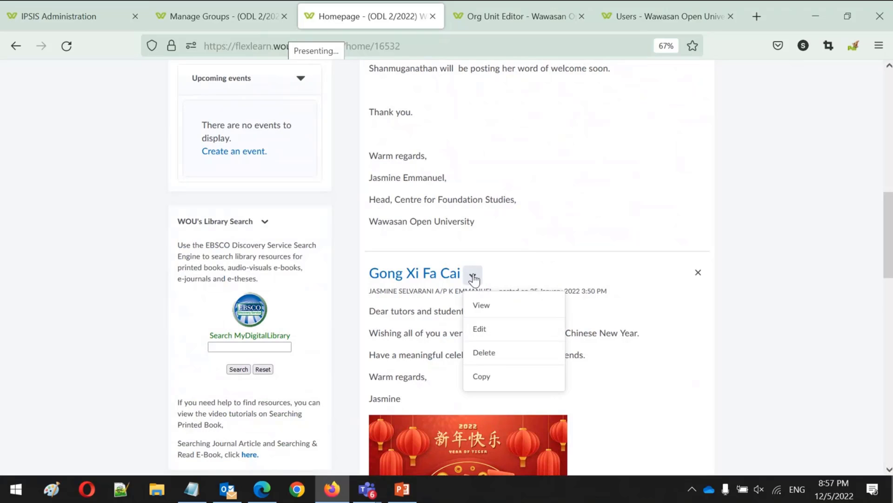
pyautogui.click(887, 413)
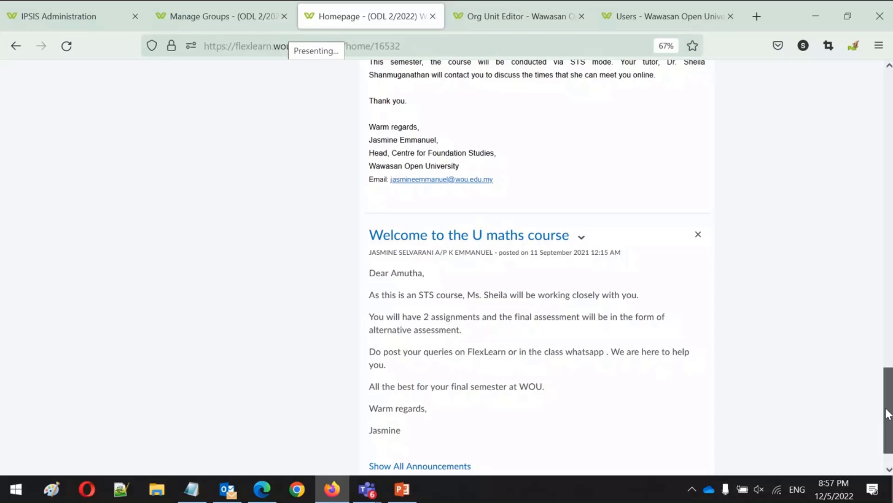
pyautogui.scroll(-2, 447, 428)
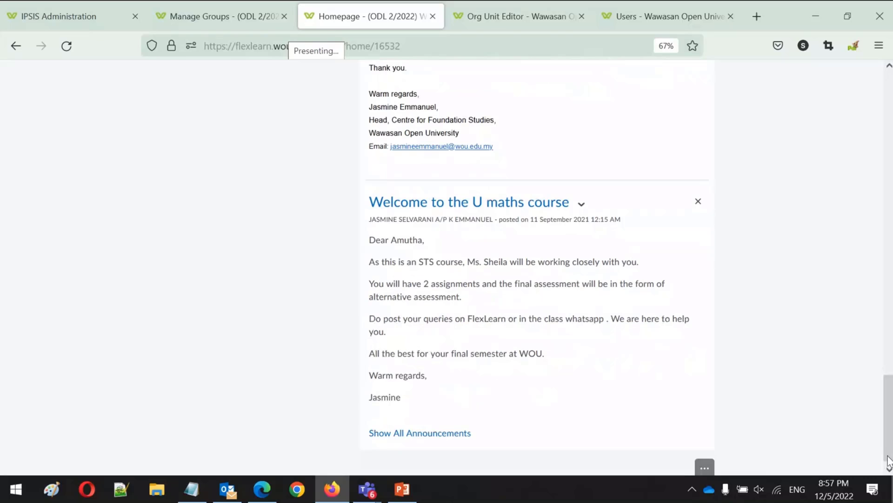
pyautogui.click(449, 422)
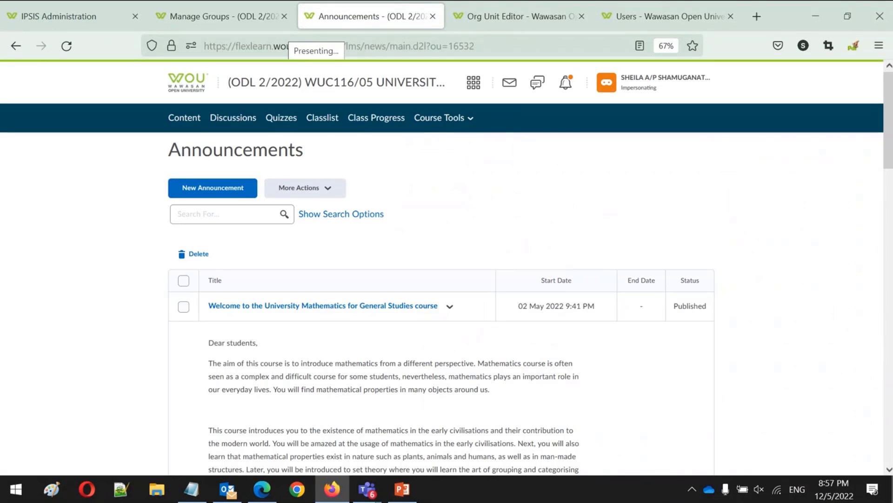
# Step: Edit the Gong Xi Fa Cai announcement to be removed on the end date 12/05/2022 at 9:00 PM, and save the update
pyautogui.scroll(-10, 447, 267)
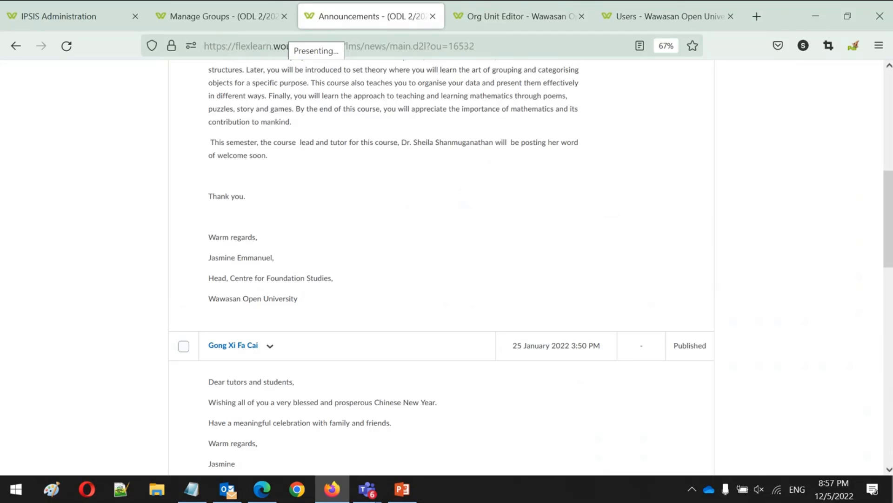
pyautogui.click(272, 346)
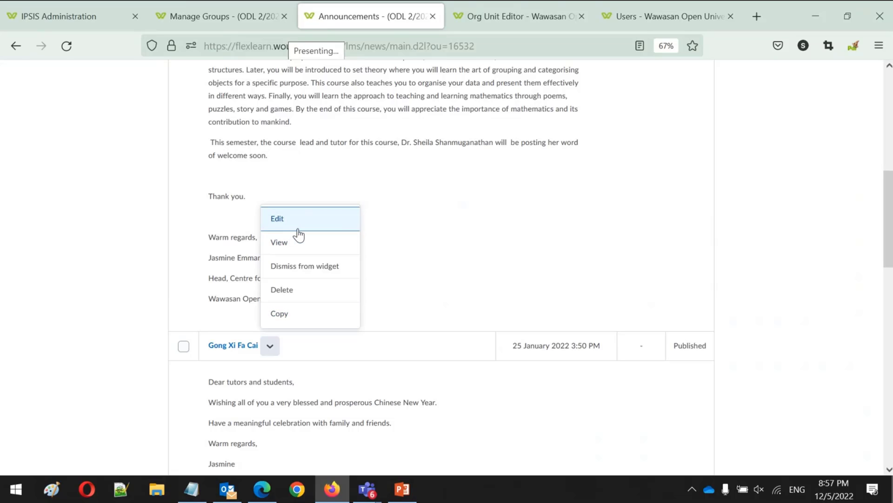
pyautogui.click(277, 218)
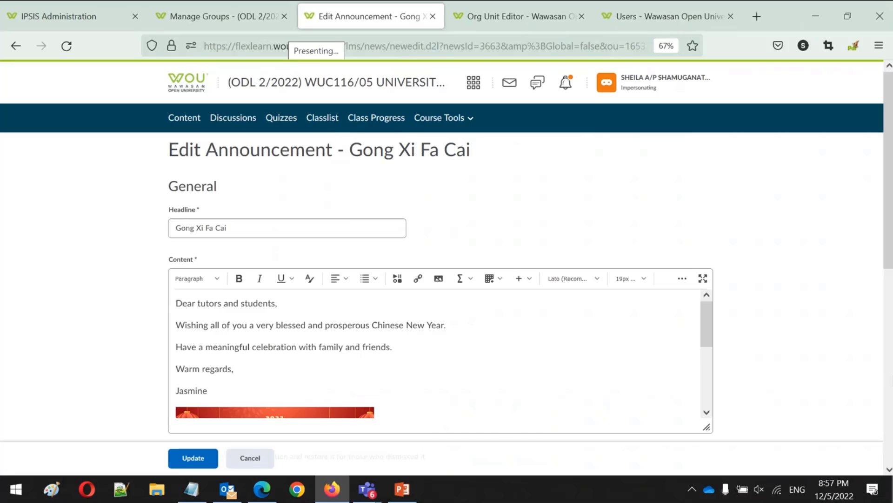
pyautogui.scroll(-10, 241, 214)
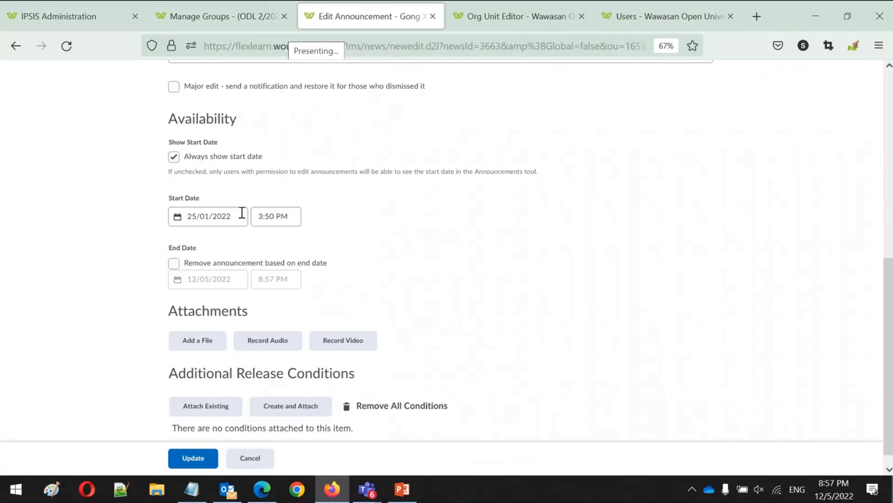
pyautogui.click(174, 264)
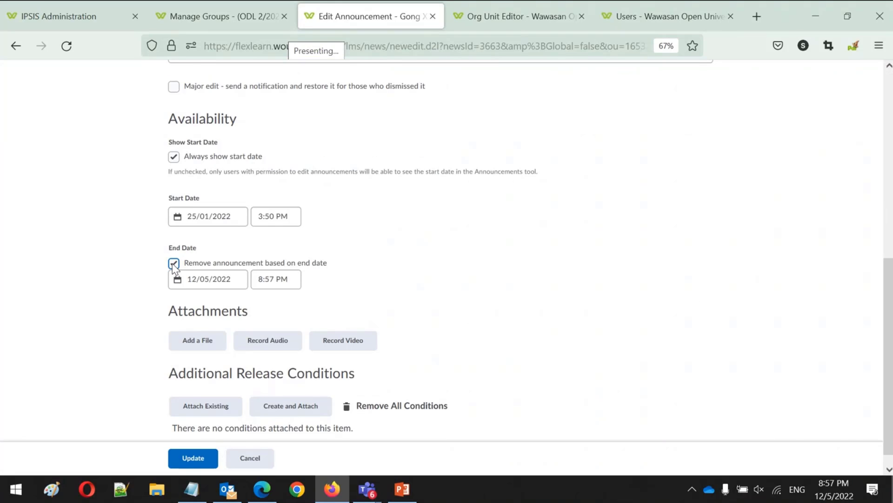
pyautogui.click(280, 281)
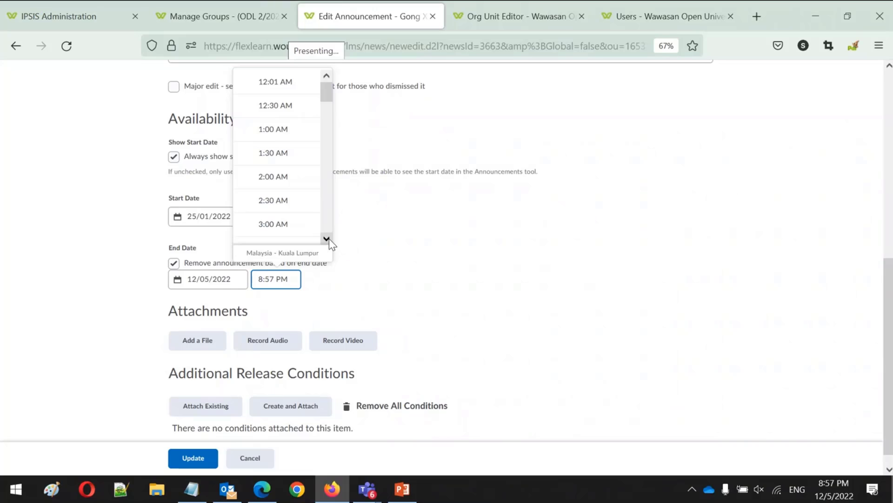
pyautogui.moveTo(329, 238); pyautogui.dragTo(328, 238)
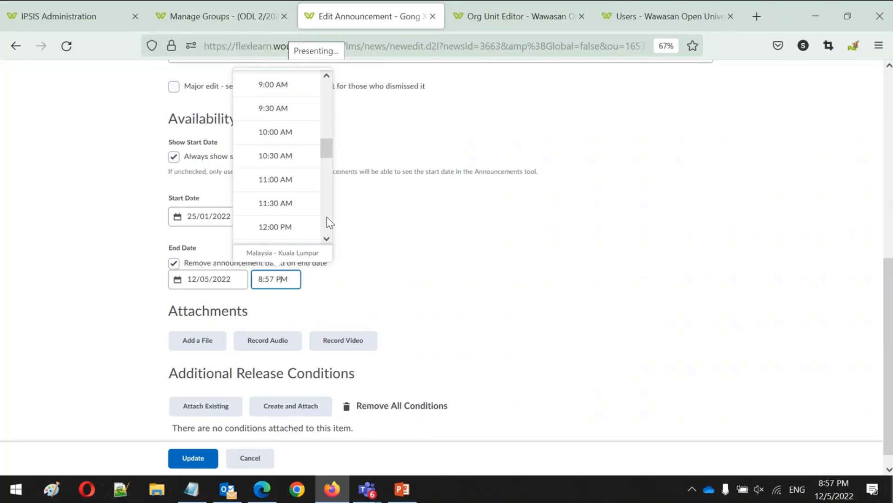
pyautogui.scroll(-5, 326, 217)
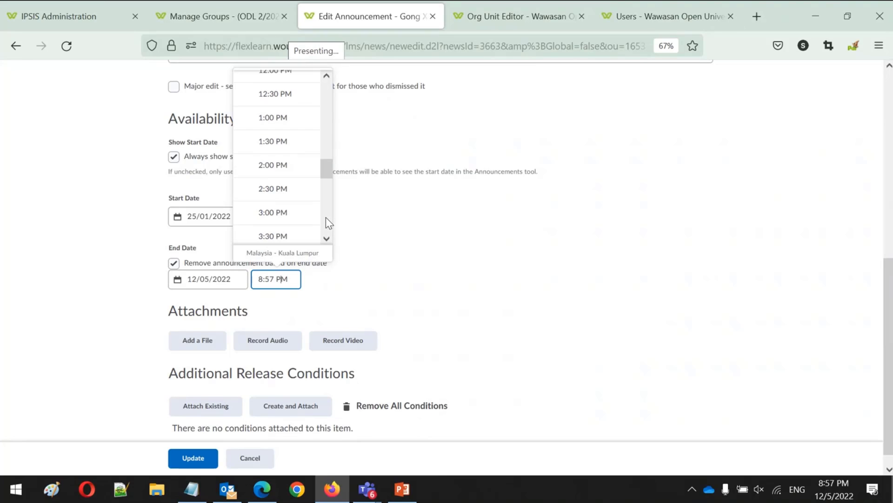
pyautogui.scroll(-3, 326, 219)
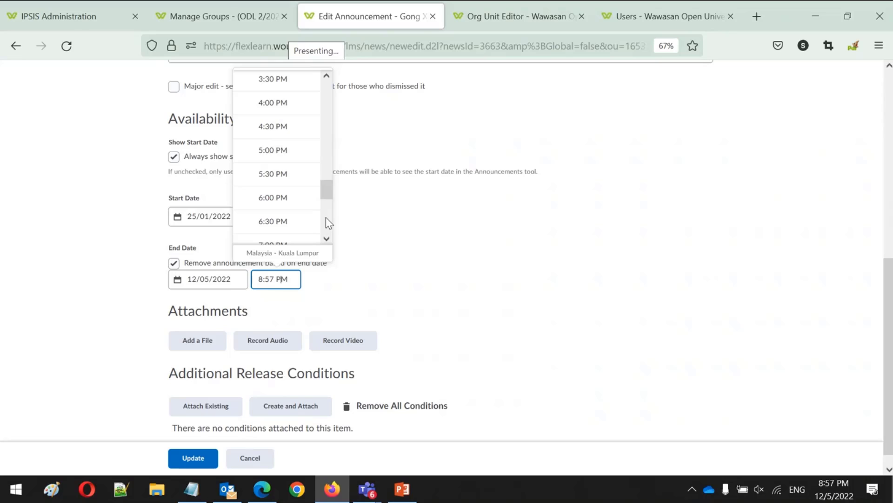
pyautogui.scroll(-4, 325, 217)
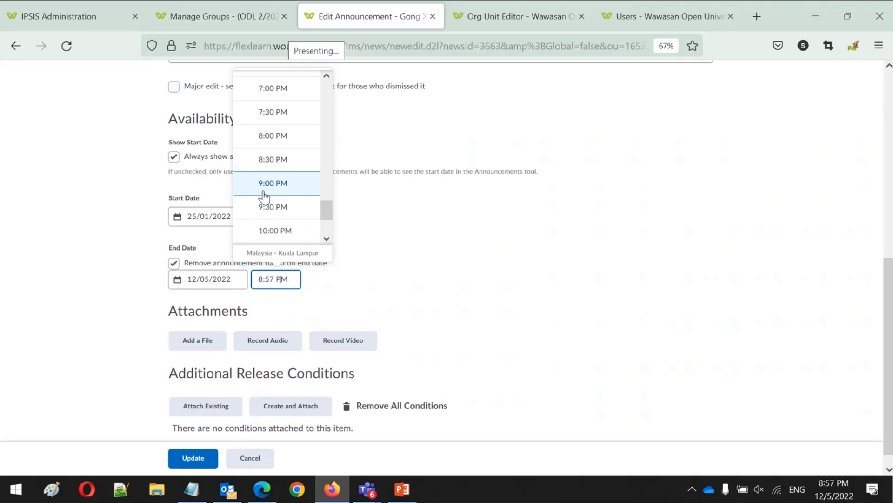
pyautogui.click(264, 193)
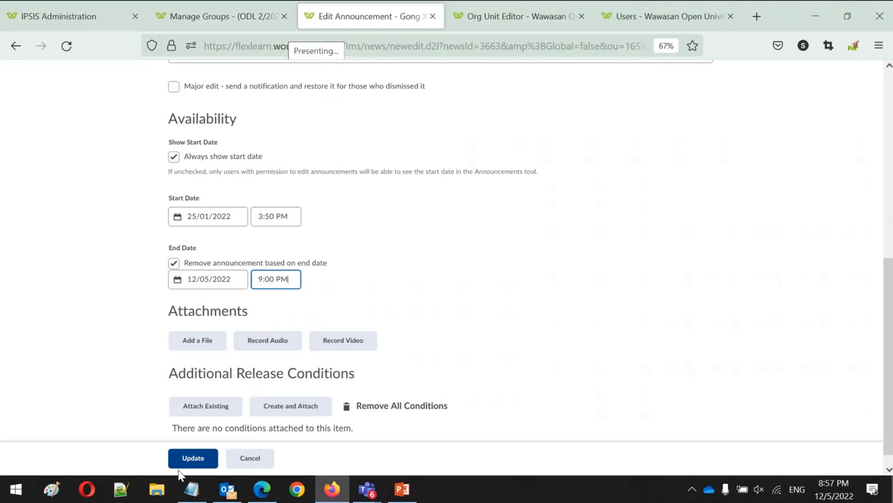
pyautogui.click(202, 459)
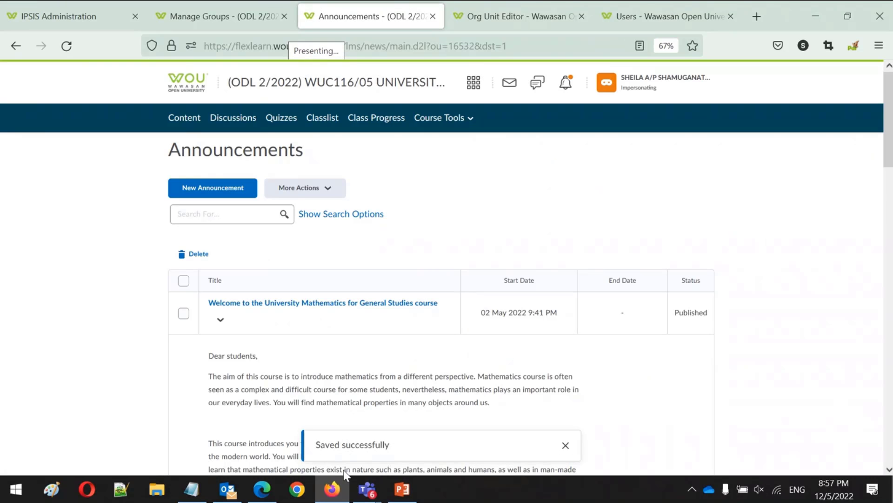
# Step: Check the start and end dates listed for the Gong Xi Fa Cai announcement and the older announcement below it
pyautogui.click(890, 433)
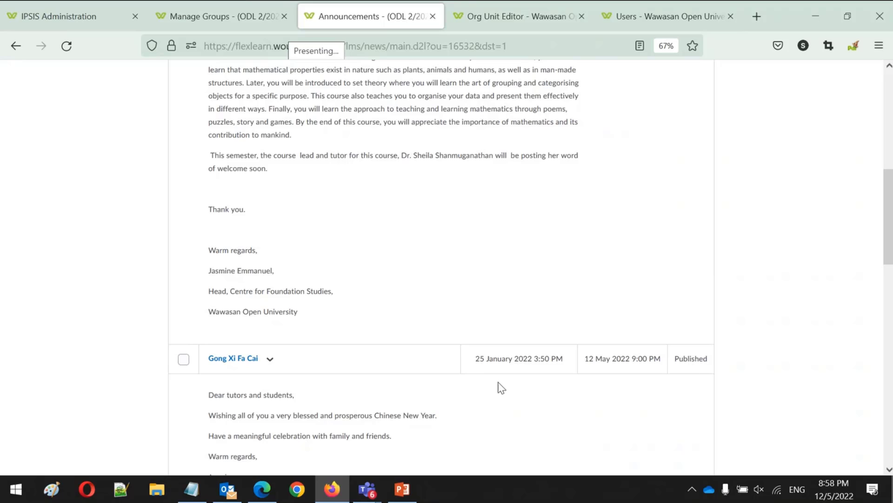
pyautogui.click(889, 470)
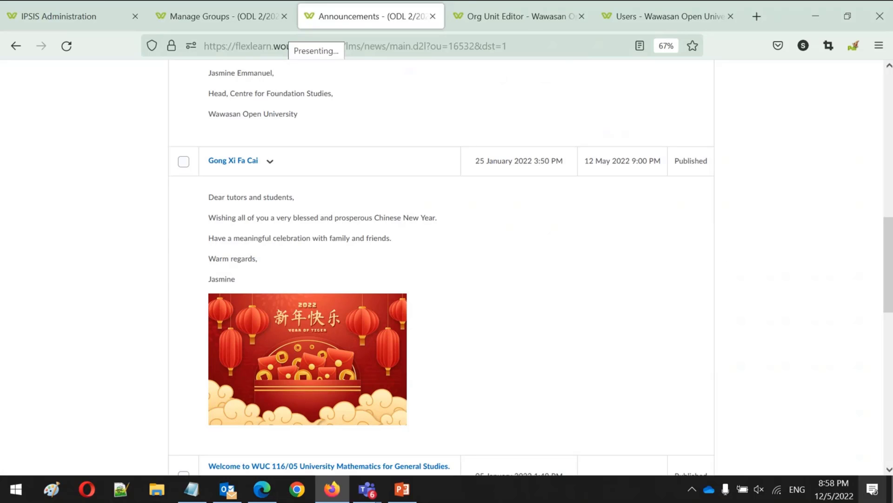
pyautogui.click(889, 469)
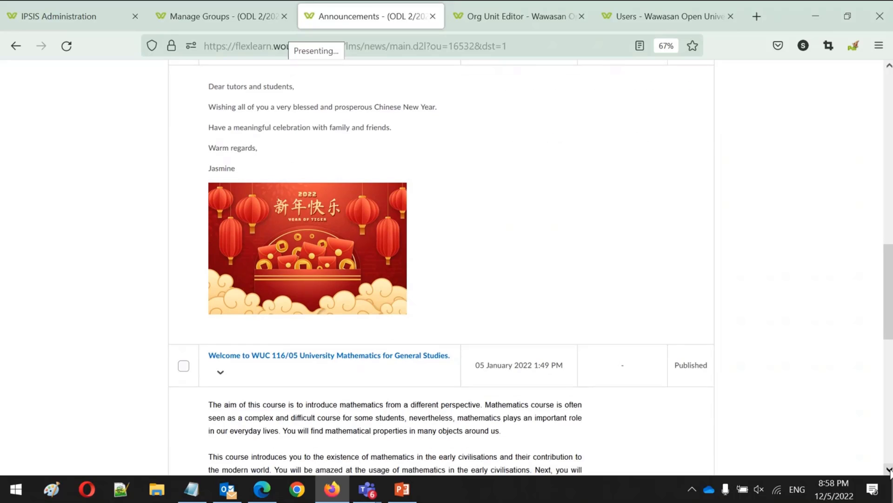
pyautogui.click(889, 469)
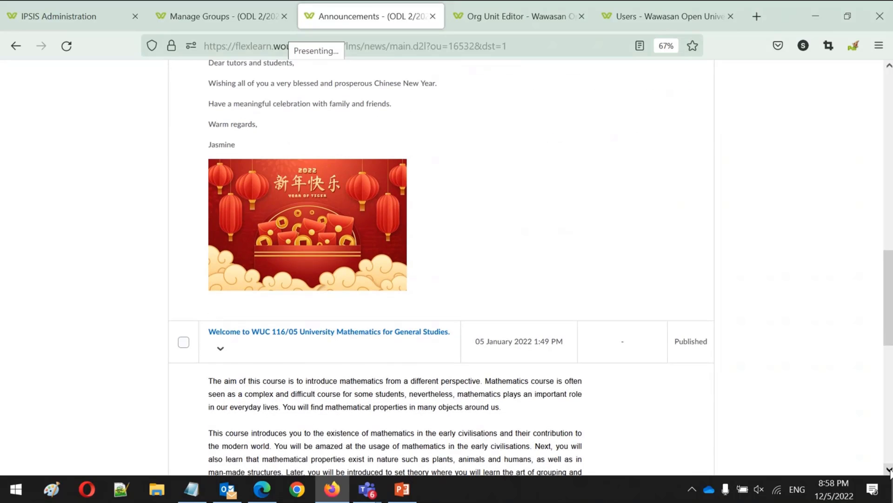
pyautogui.click(889, 470)
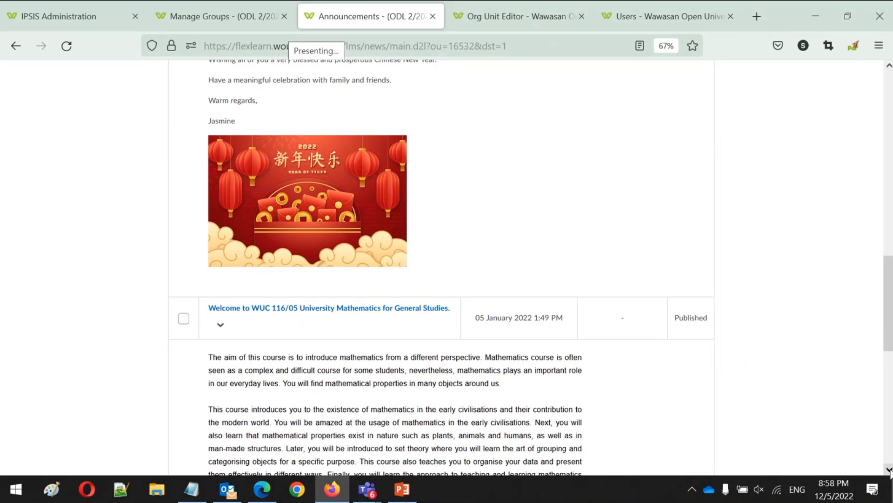
# Step: Check the actions offered for the Welcome to WUC 116/05 University Mathematics for General Studies announcement
pyautogui.click(221, 325)
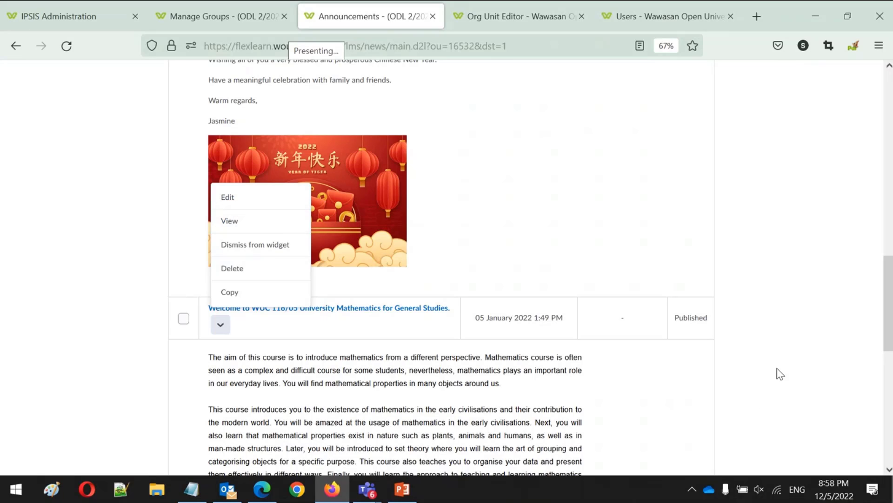
pyautogui.click(809, 326)
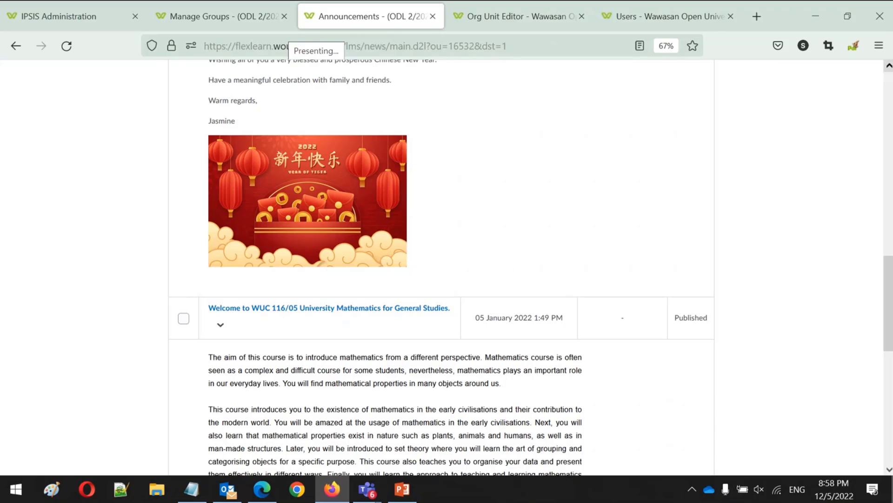
pyautogui.scroll(4, 442, 267)
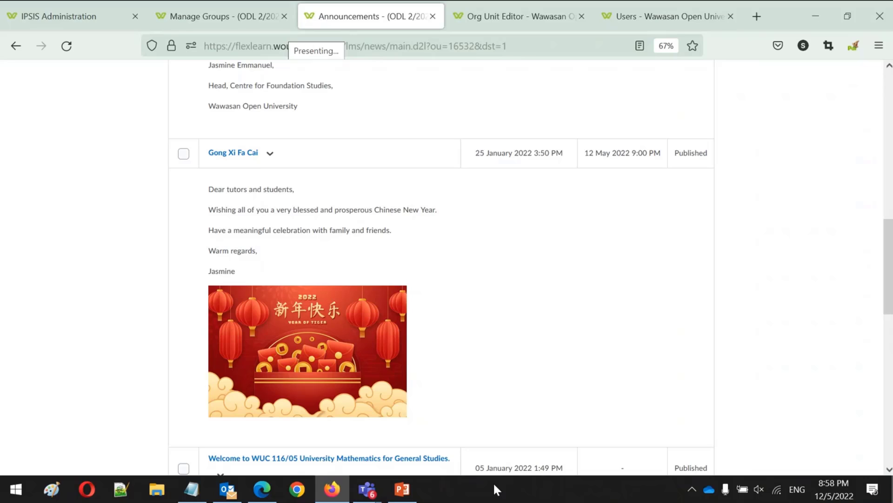
pyautogui.click(273, 161)
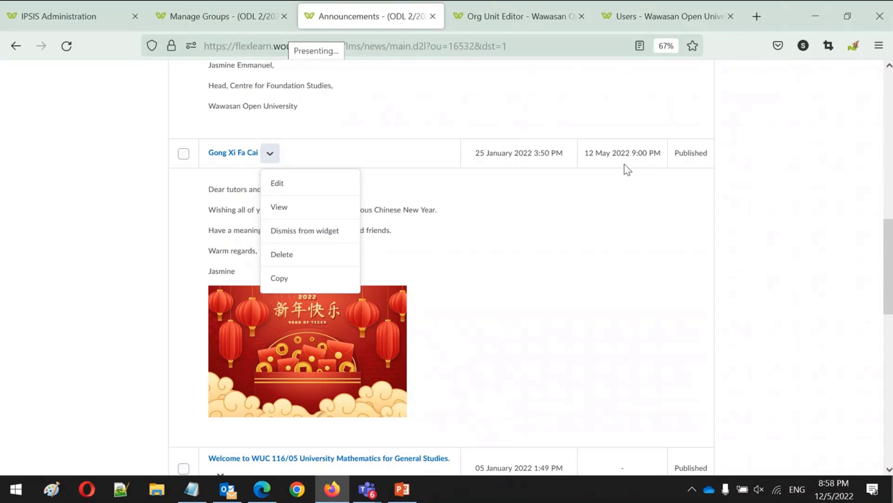
pyautogui.click(279, 254)
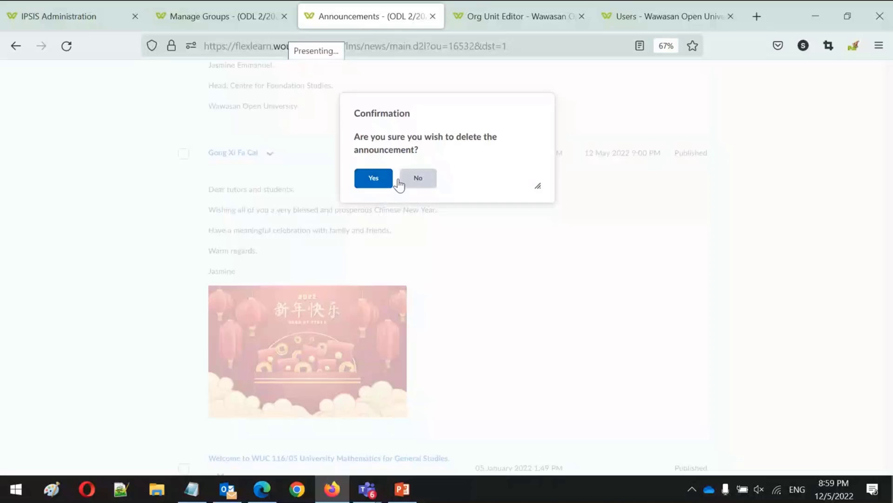
pyautogui.click(413, 186)
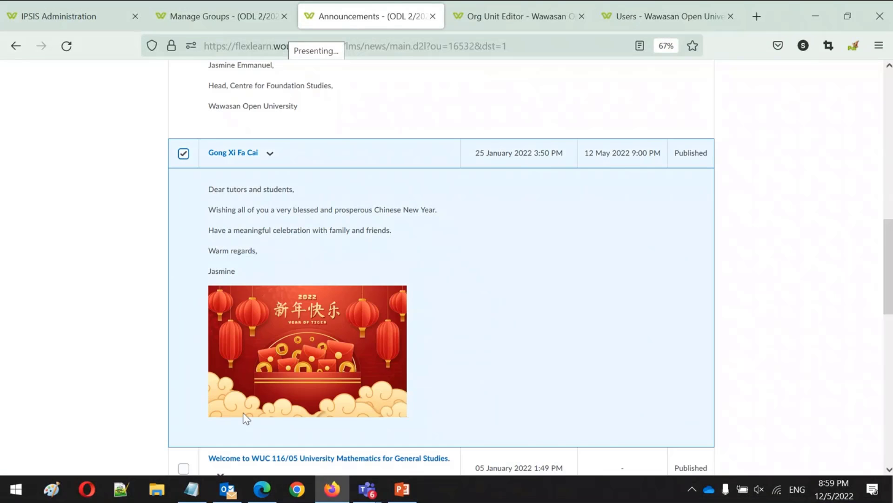
# Step: Select the announcements Gong Xi Fa Cai, Welcome to WUC 116/05 University Mathematics for General Studies and Welcome to the U maths course, and delete them together
pyautogui.click(888, 416)
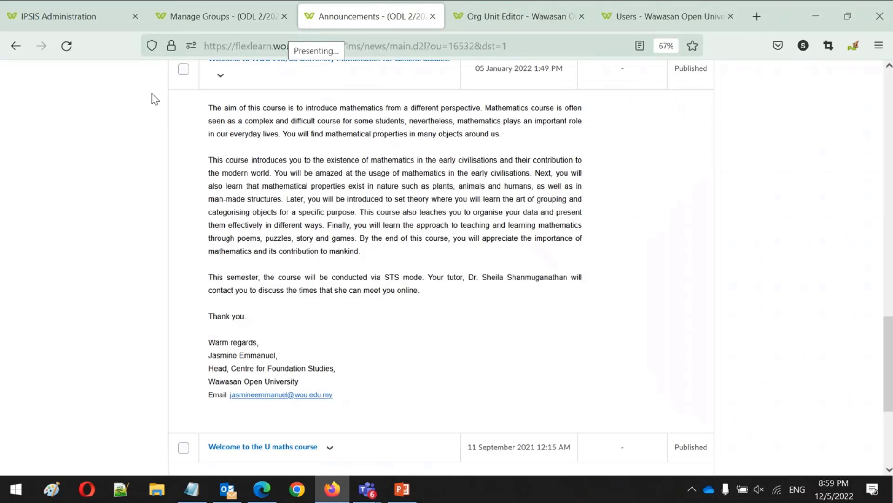
pyautogui.click(183, 70)
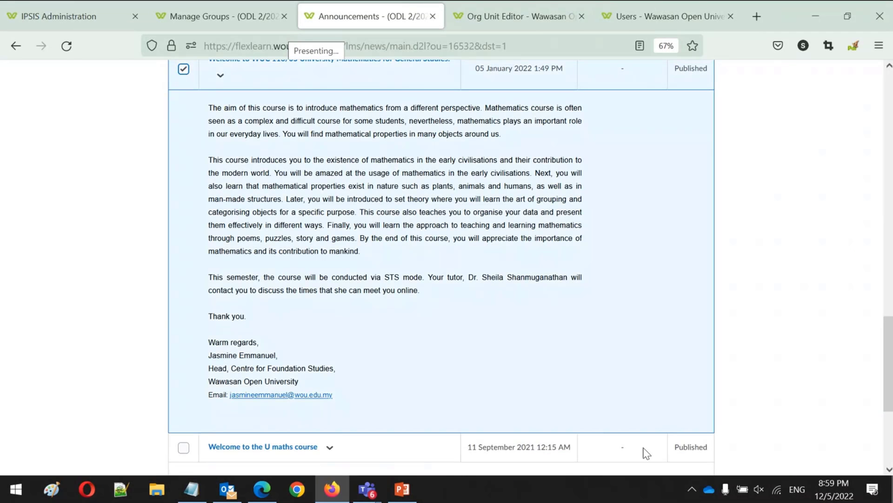
pyautogui.click(890, 440)
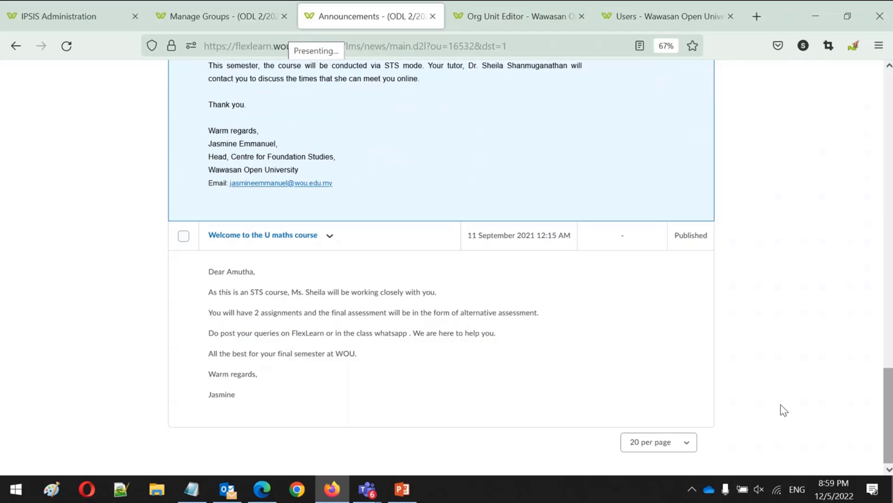
pyautogui.click(183, 237)
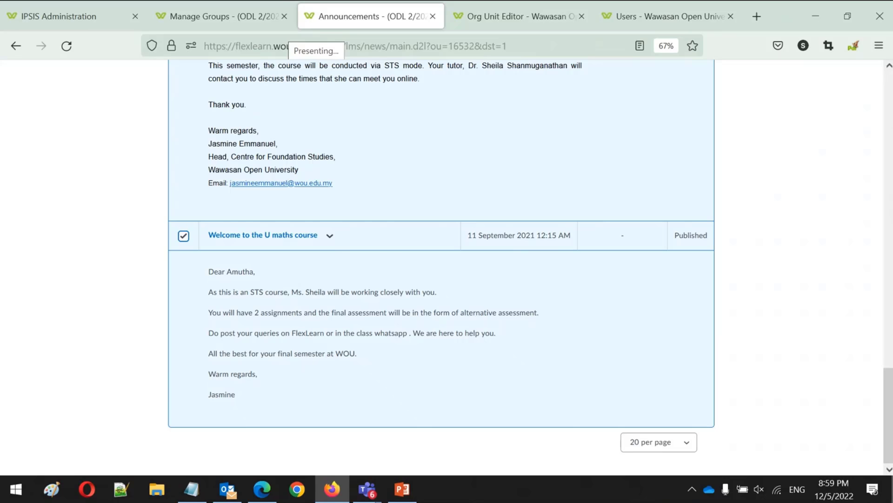
pyautogui.scroll(9, 441, 267)
pyautogui.scroll(9, 441, 268)
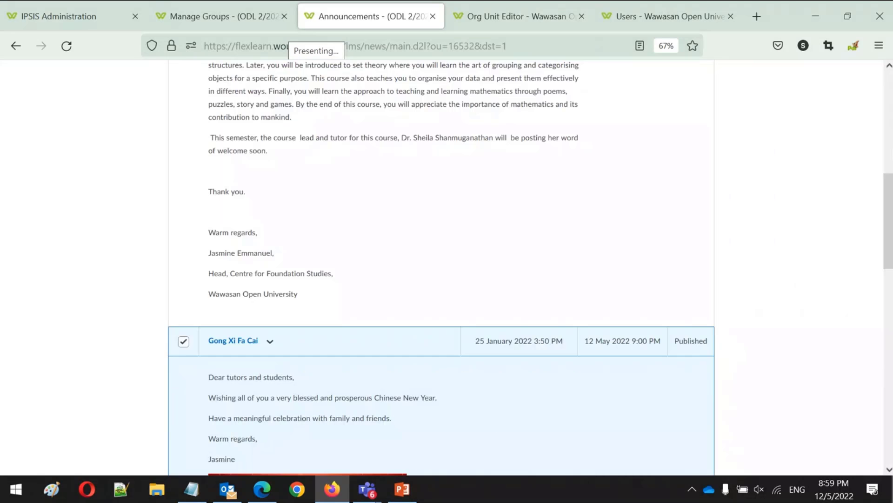
pyautogui.scroll(9, 377, 179)
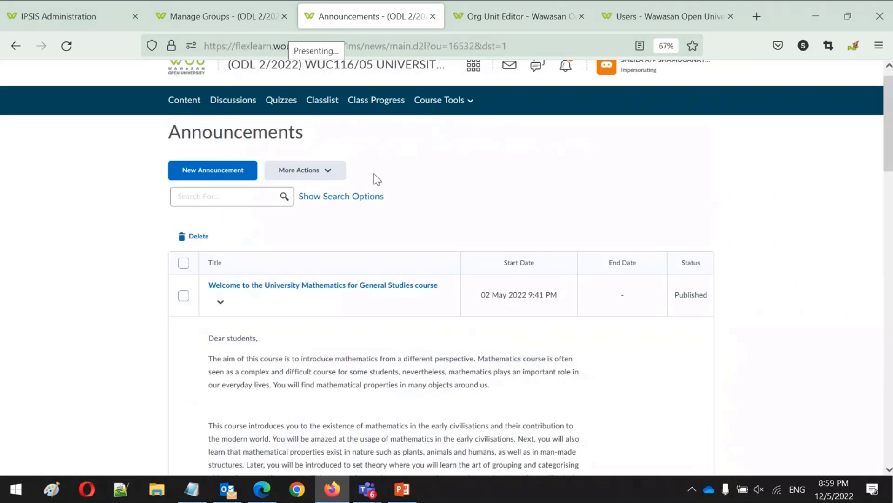
pyautogui.click(325, 173)
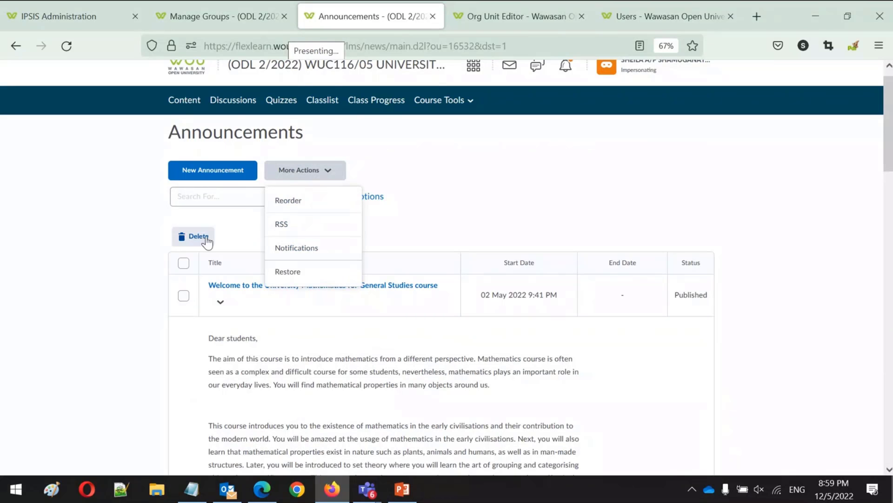
pyautogui.click(187, 239)
pyautogui.click(187, 238)
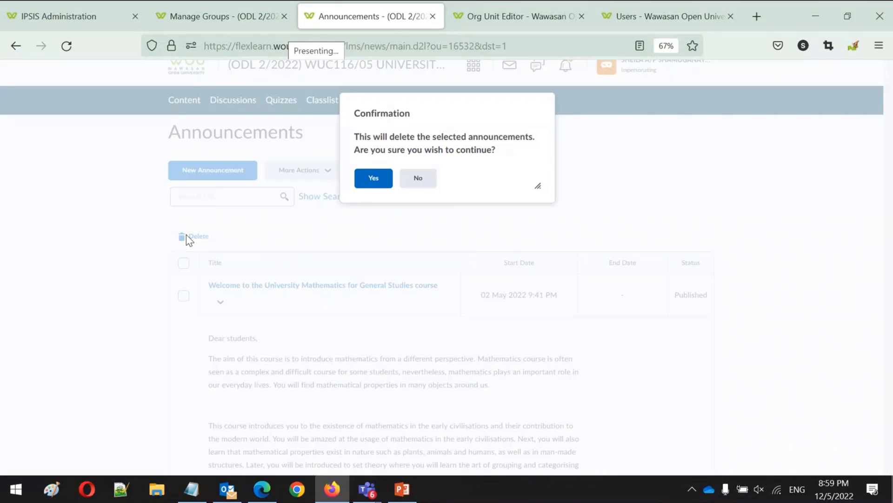
pyautogui.click(374, 178)
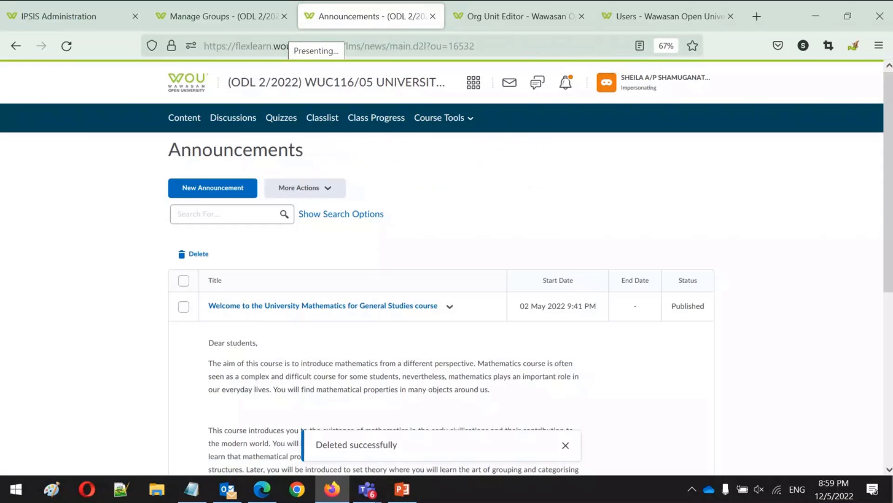
# Step: Look through the remaining announcements list and return to the course homepage
pyautogui.click(890, 442)
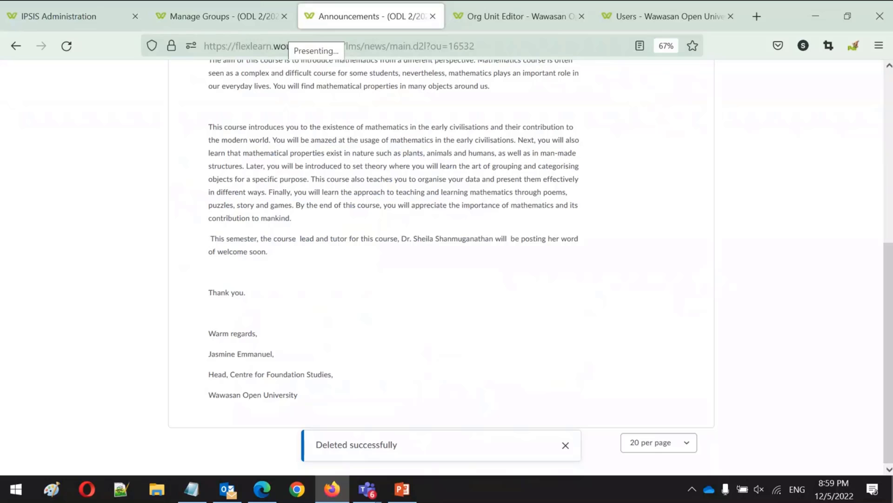
pyautogui.click(890, 147)
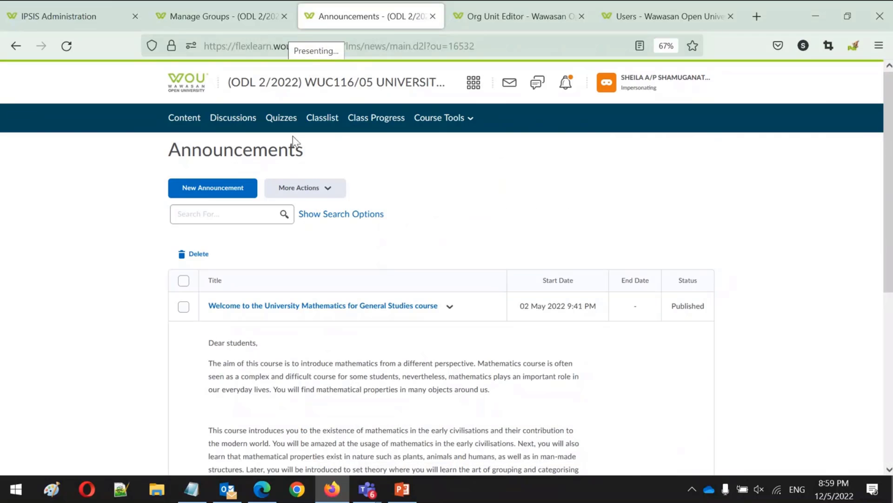
pyautogui.click(300, 89)
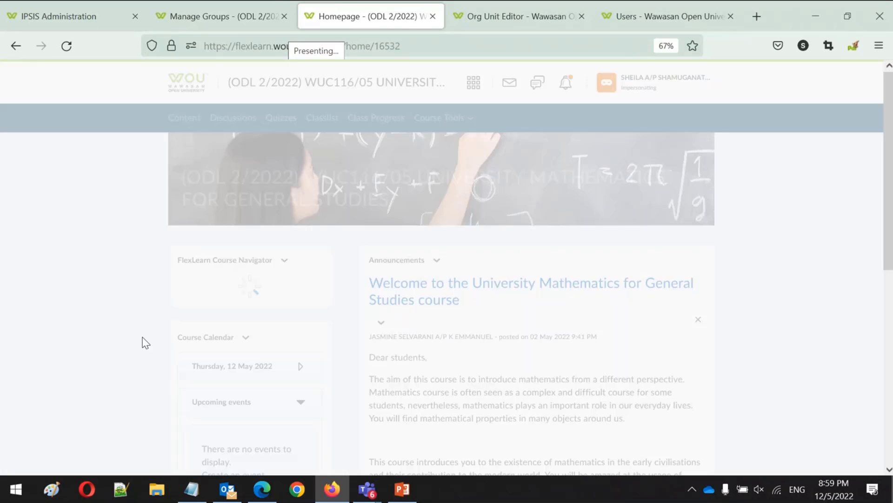
# Step: Open the Course Assessments unit in the course content, look at its Assignment 1 file and return to the unit
pyautogui.click(195, 122)
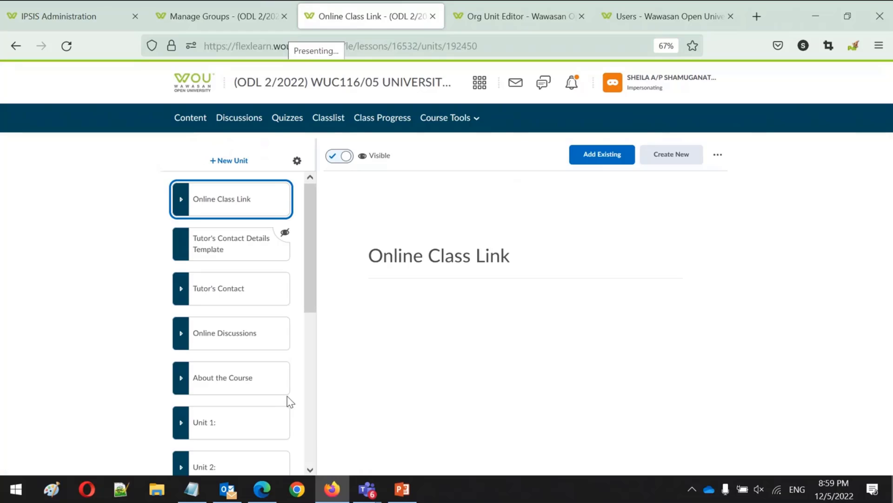
pyautogui.click(314, 443)
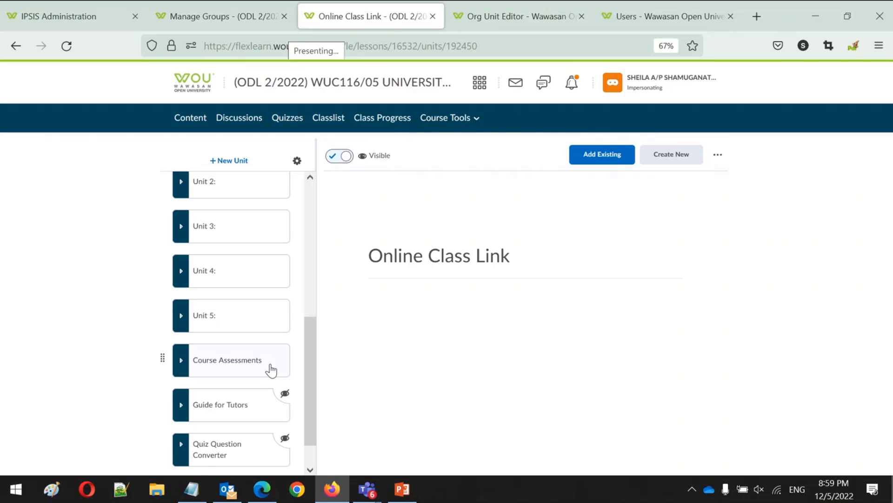
pyautogui.click(272, 370)
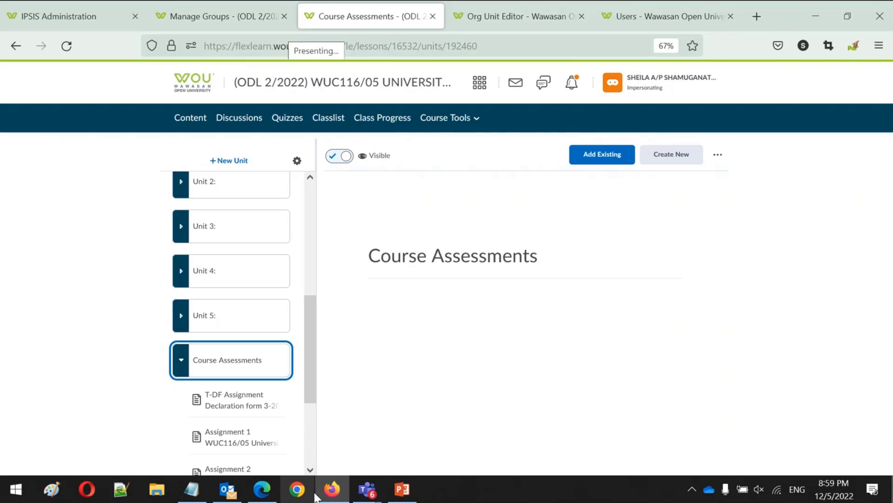
pyautogui.click(310, 471)
pyautogui.click(310, 470)
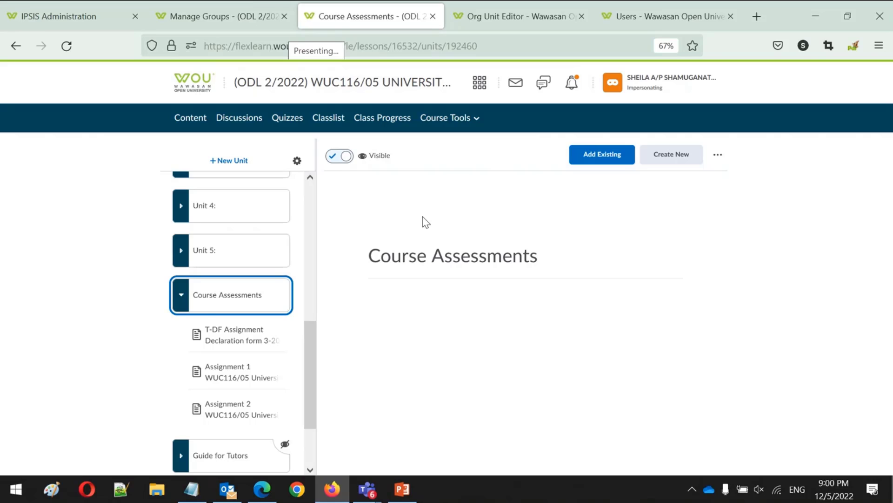
pyautogui.click(246, 367)
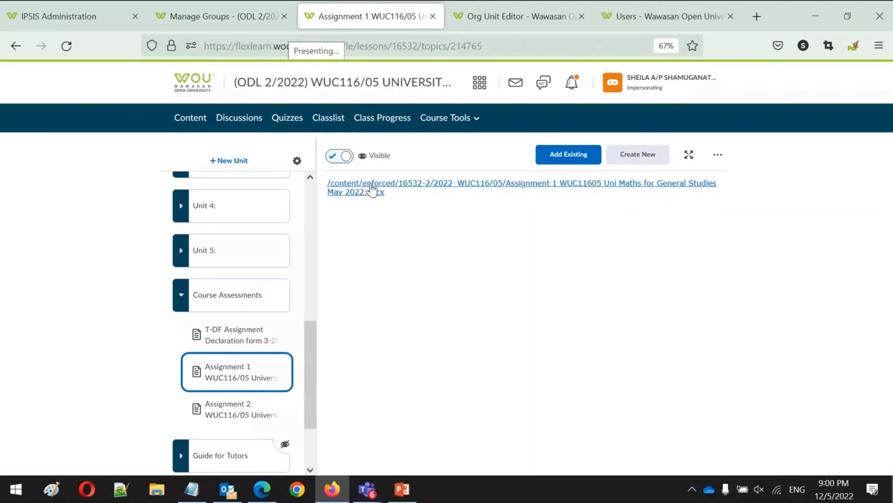
pyautogui.click(251, 293)
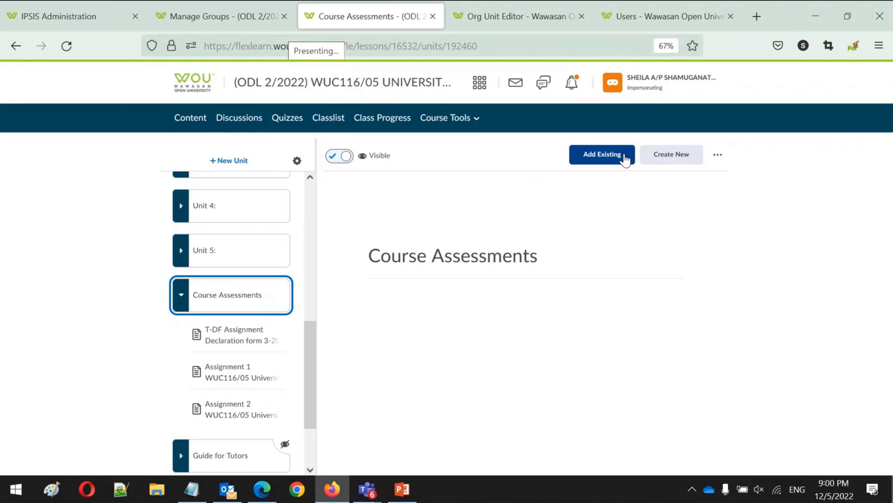
# Step: Start adding existing material to Course Assessments, and open the Support 2022 folder under Downloads in File Explorer
pyautogui.click(613, 158)
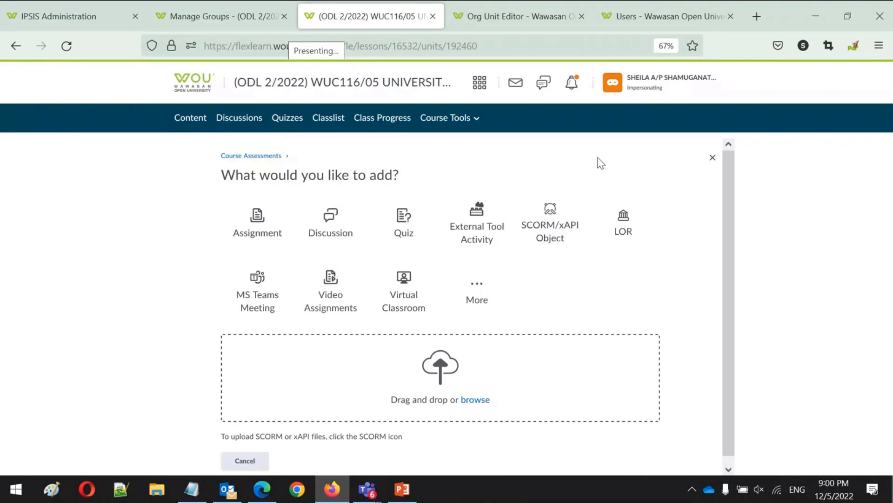
pyautogui.click(157, 490)
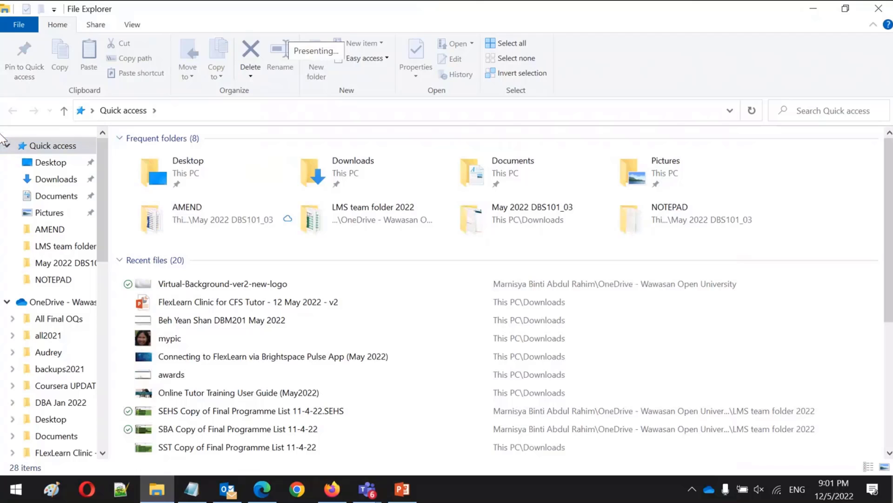
pyautogui.click(36, 181)
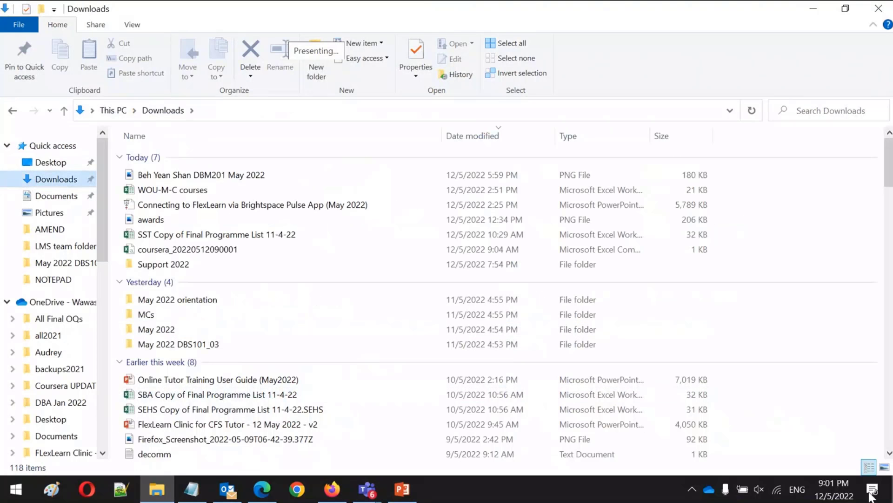
pyautogui.click(891, 453)
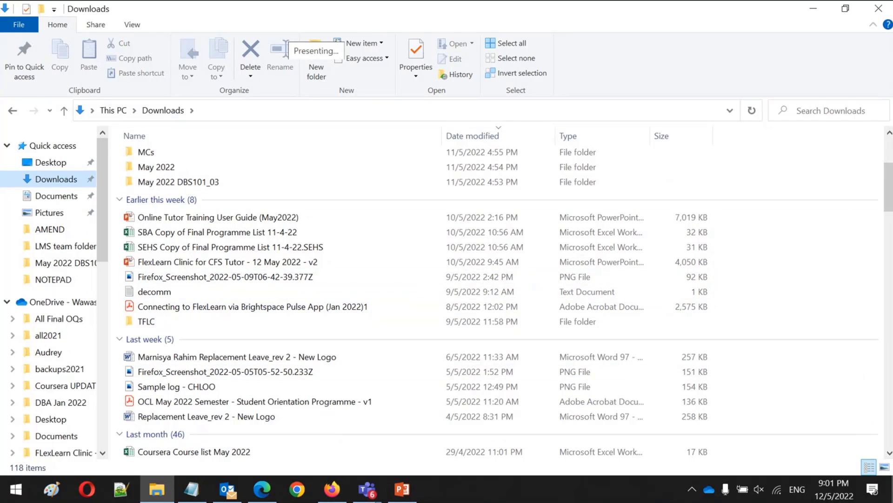
pyautogui.click(888, 139)
pyautogui.click(889, 138)
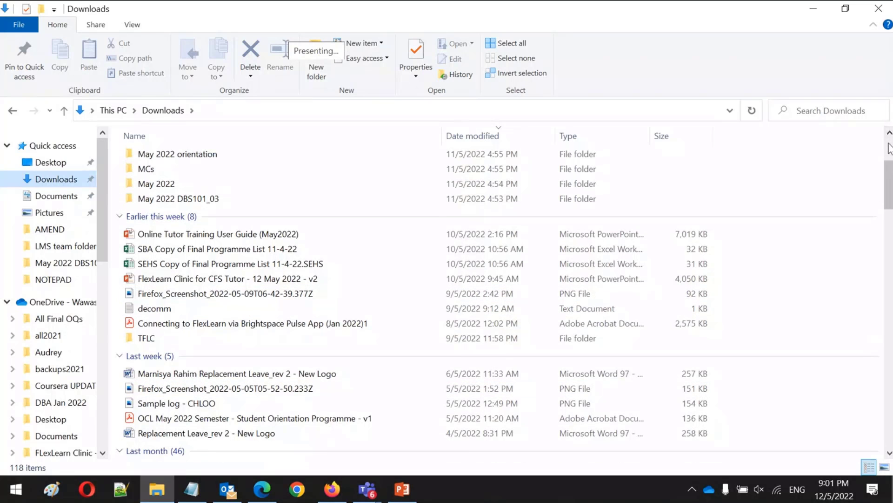
pyautogui.scroll(4, 218, 261)
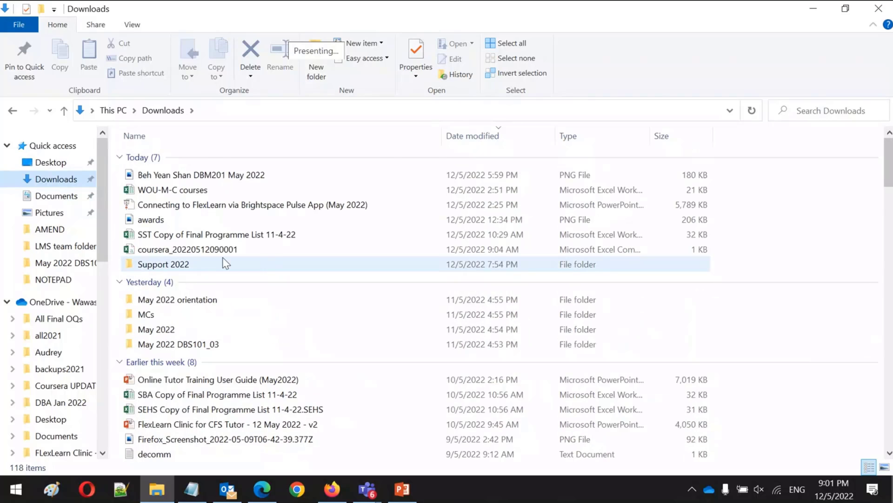
pyautogui.doubleClick(197, 266)
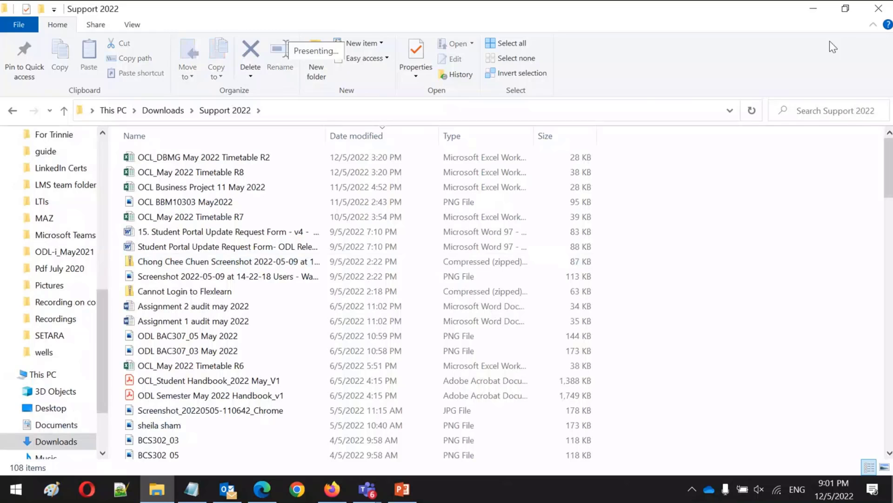
# Step: Upload the Assignment 2 audit may 2022 document from the Support 2022 folder into Course Assessments and return to the course page
pyautogui.click(846, 9)
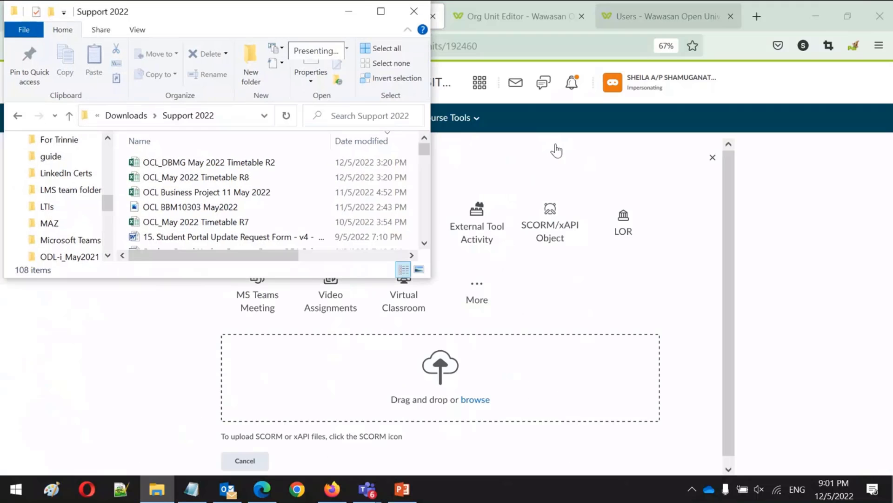
pyautogui.click(426, 241)
pyautogui.click(426, 241)
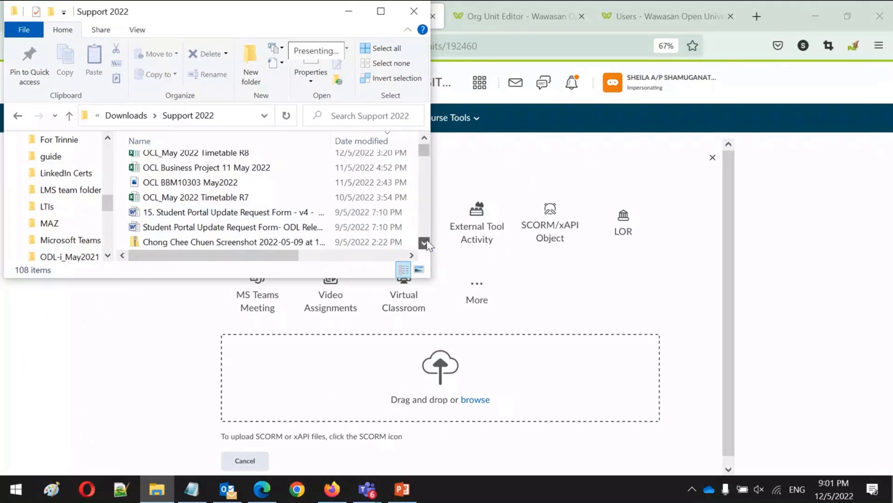
pyautogui.click(427, 241)
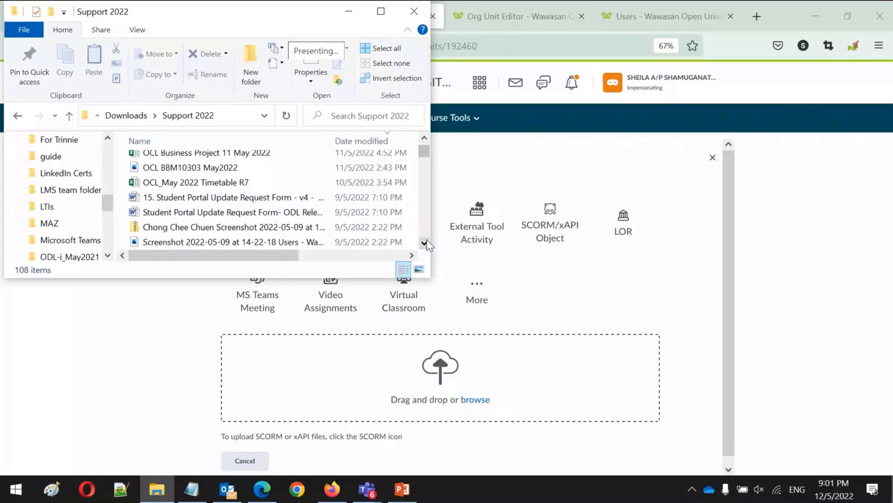
pyautogui.click(207, 199)
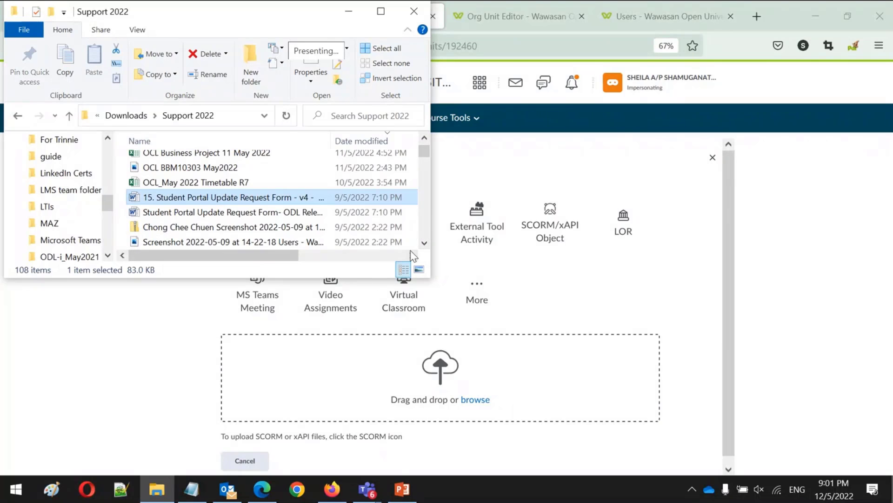
pyautogui.click(425, 209)
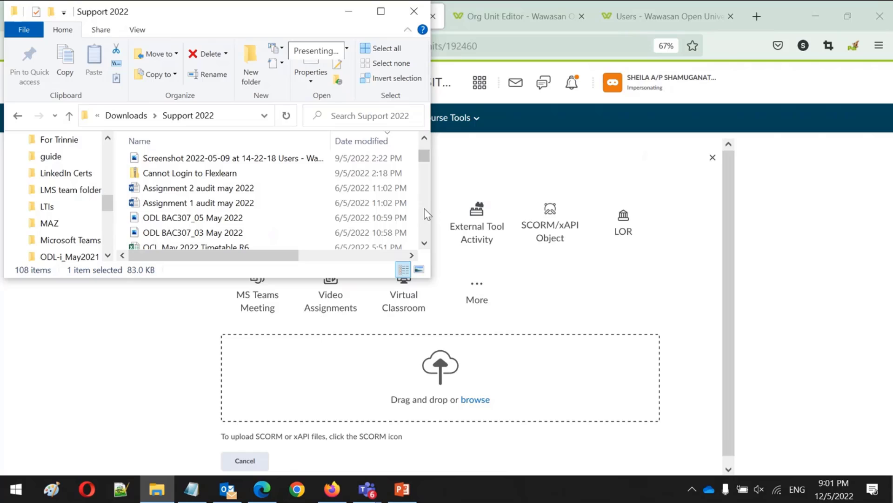
pyautogui.click(189, 189)
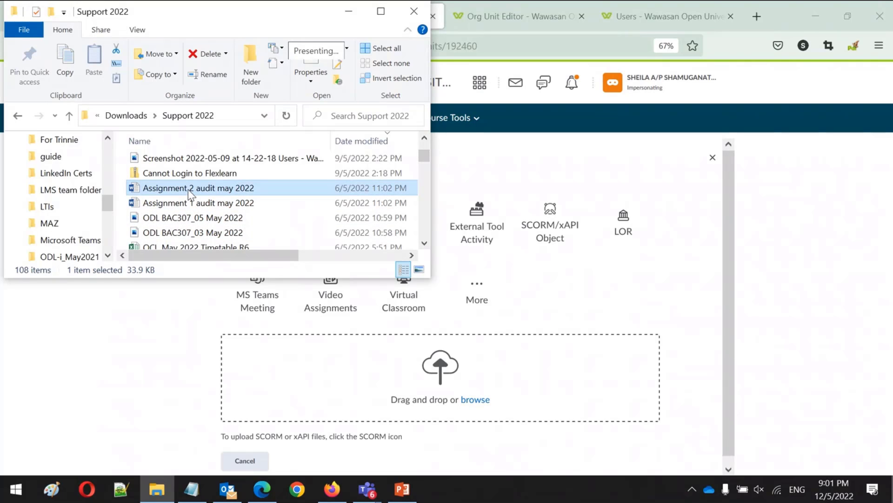
pyautogui.moveTo(188, 192); pyautogui.dragTo(329, 375)
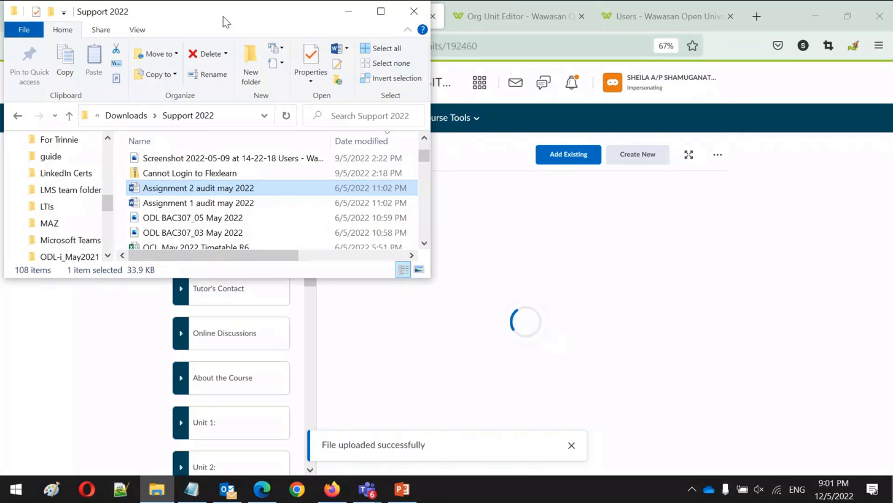
pyautogui.click(52, 341)
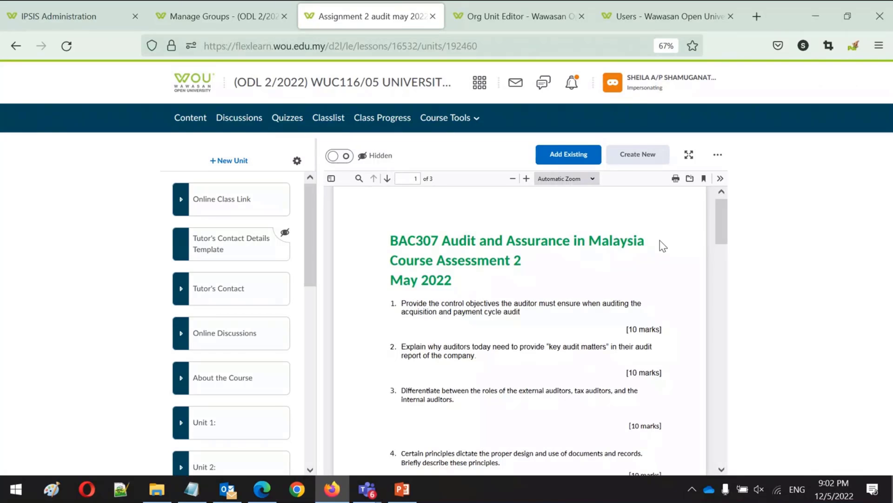
# Step: Read through the uploaded Assignment 2 audit may 2022 document from its first page to the last
pyautogui.click(722, 468)
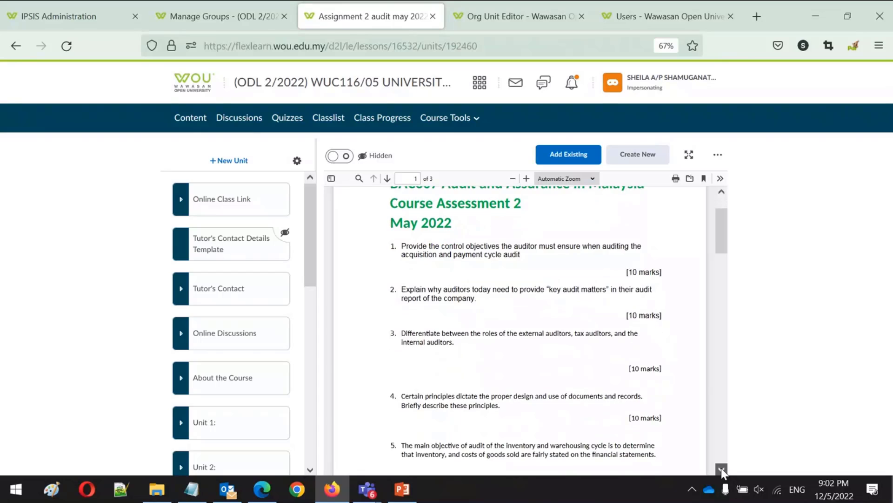
pyautogui.click(722, 470)
pyautogui.click(722, 470)
pyautogui.click(722, 470)
pyautogui.click(722, 470)
pyautogui.click(722, 470)
pyautogui.click(722, 470)
pyautogui.click(722, 470)
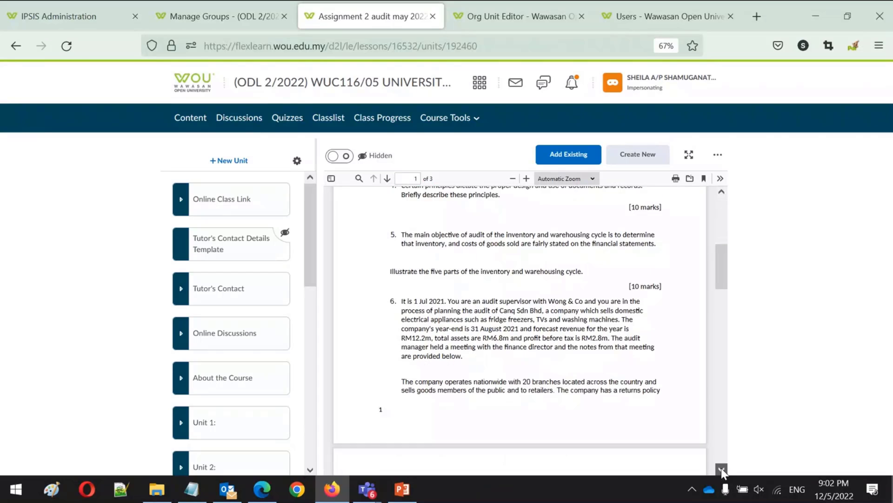
pyautogui.click(722, 470)
pyautogui.click(721, 470)
pyautogui.click(722, 470)
pyautogui.click(722, 470)
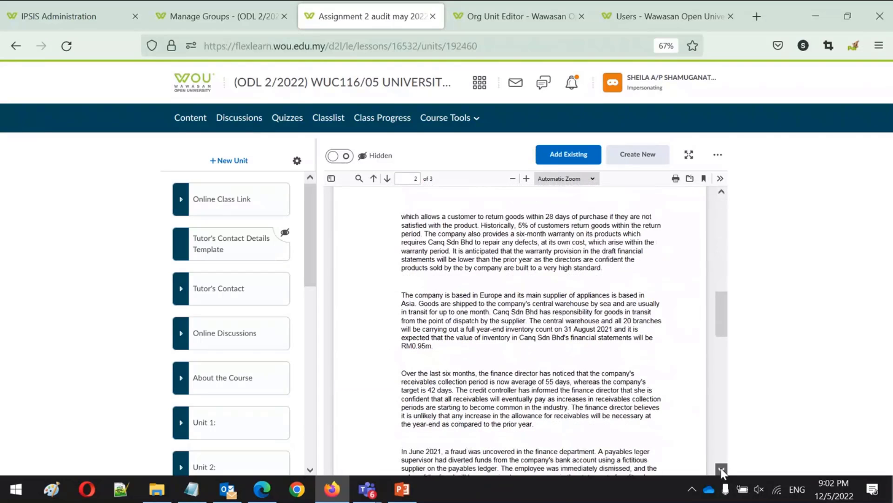
pyautogui.click(722, 470)
pyautogui.click(722, 470)
pyautogui.click(722, 470)
pyautogui.click(722, 470)
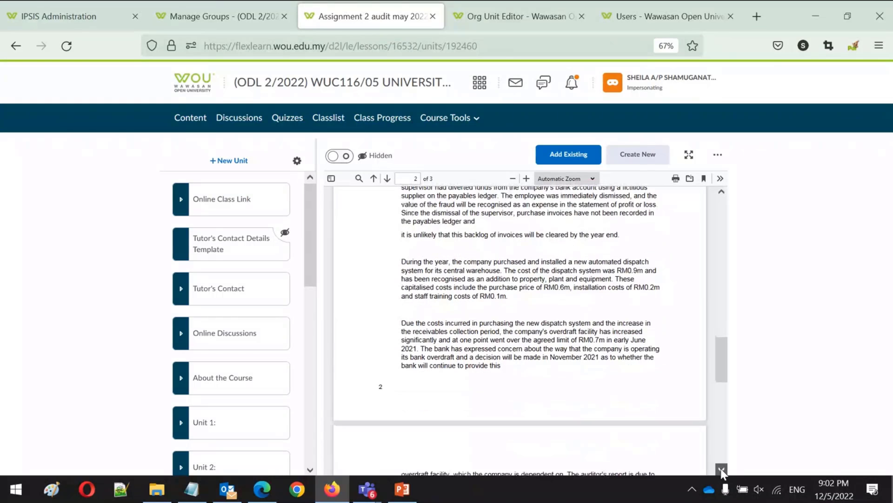
pyautogui.click(722, 470)
pyautogui.click(721, 470)
pyautogui.click(721, 470)
pyautogui.click(722, 470)
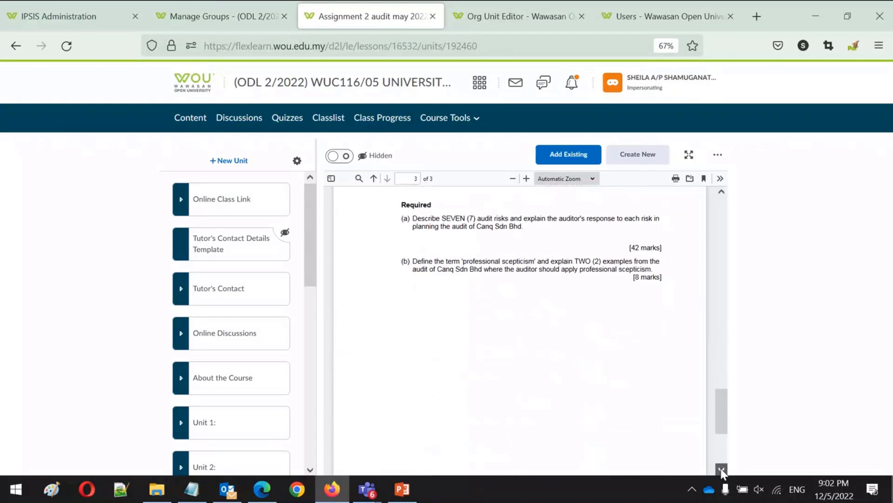
pyautogui.click(722, 470)
pyautogui.click(722, 470)
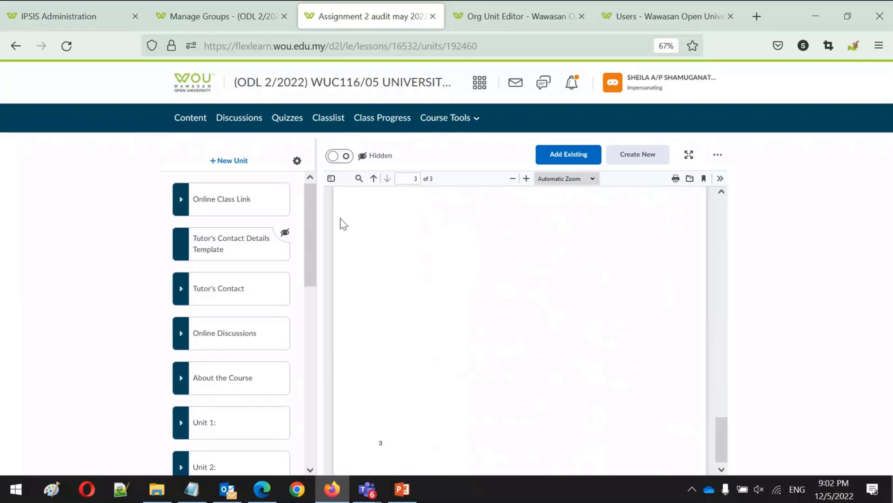
# Step: Make the Assignment 2 audit may 2022 topic visible to students
pyautogui.click(339, 157)
pyautogui.click(346, 158)
pyautogui.click(340, 157)
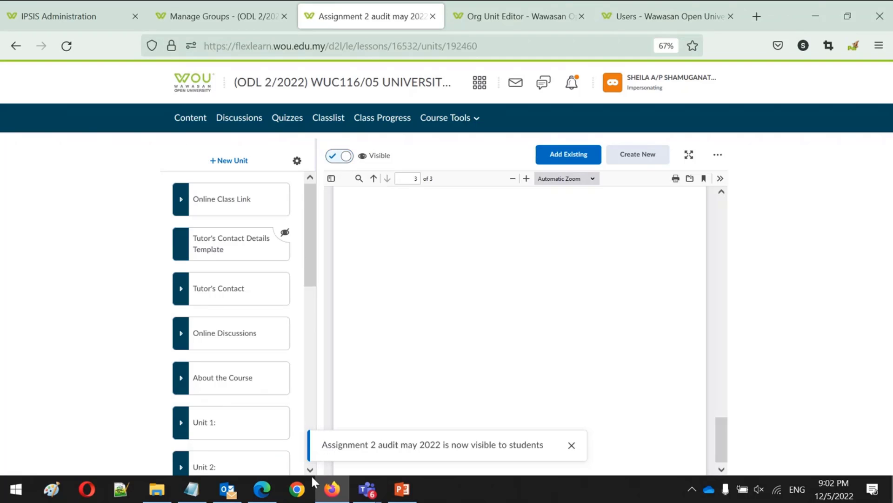
# Step: Permanently delete the Assignment 2 audit may 2022 topic and its associated file from Course Assessments
pyautogui.scroll(-10, 312, 468)
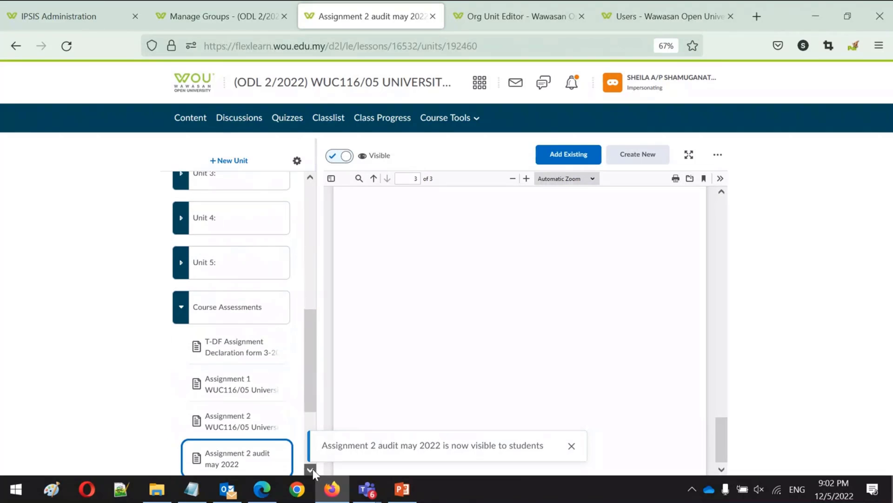
pyautogui.scroll(-3, 313, 468)
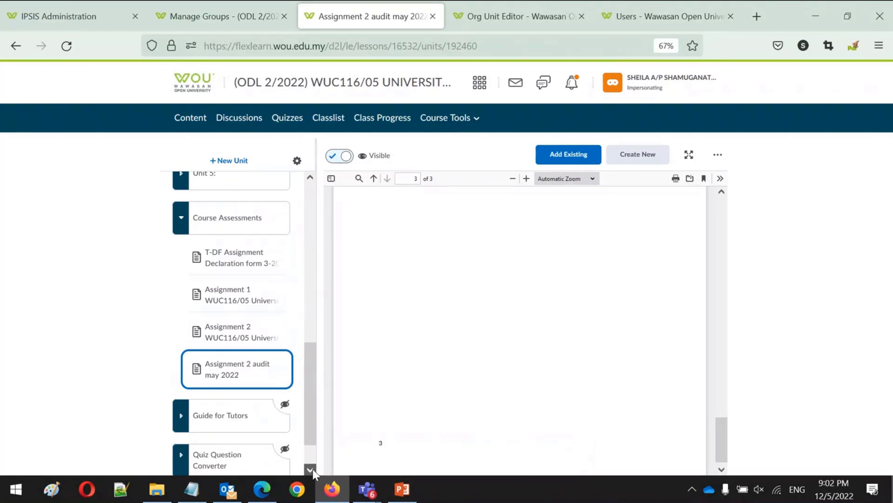
pyautogui.click(718, 154)
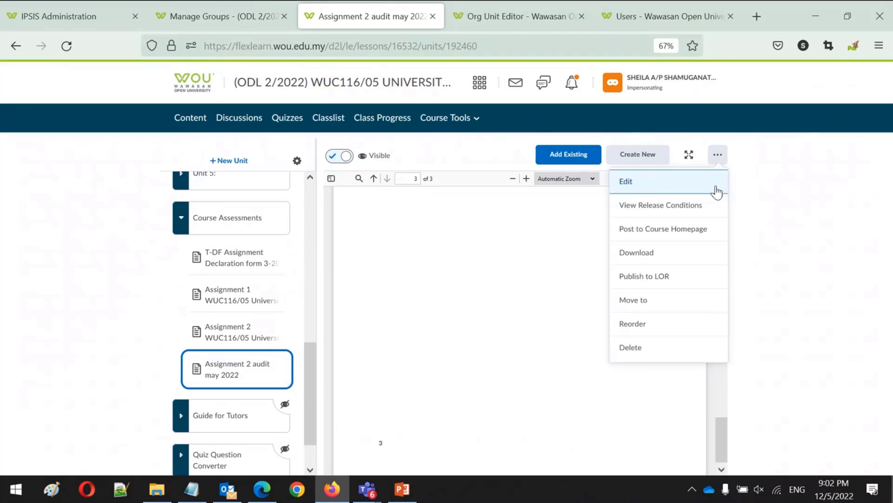
pyautogui.click(646, 349)
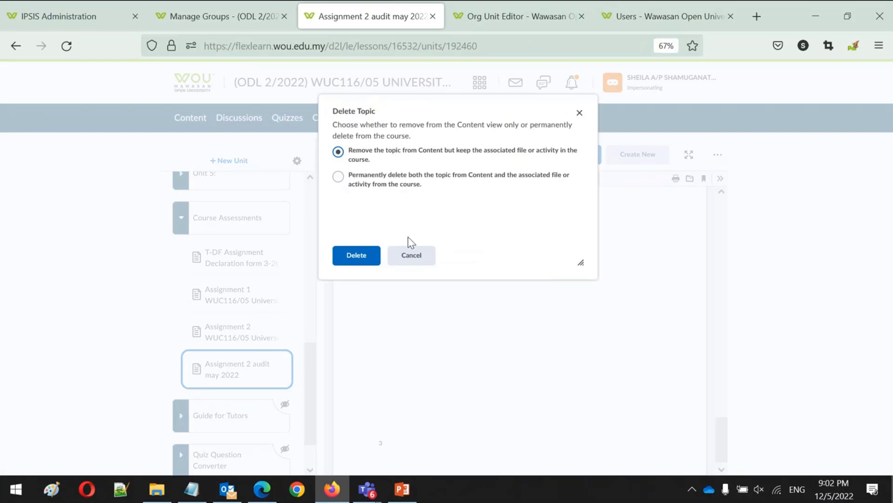
pyautogui.click(338, 177)
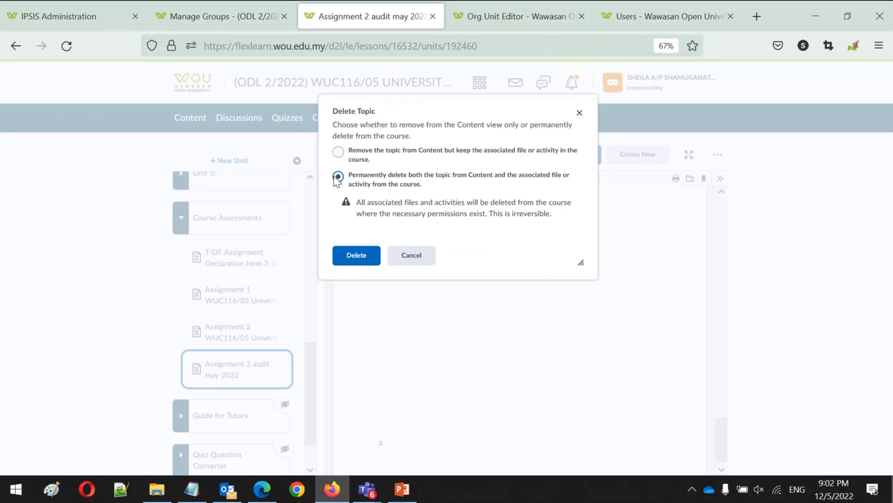
pyautogui.click(356, 258)
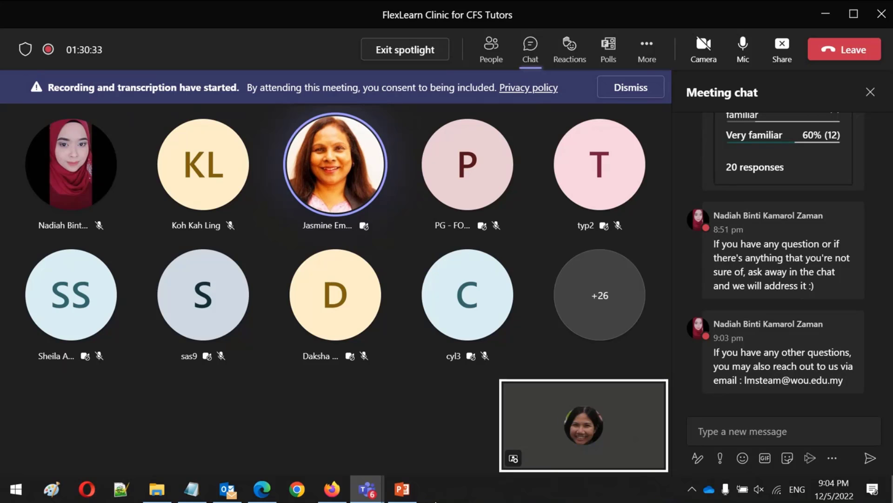
# Step: Leave the mathematics course for the FlexLearn homepage, switch to Edge and open the content of MPU3123/03 TAMADUN ISLAM DAN TAMADUN ASIA
pyautogui.click(332, 488)
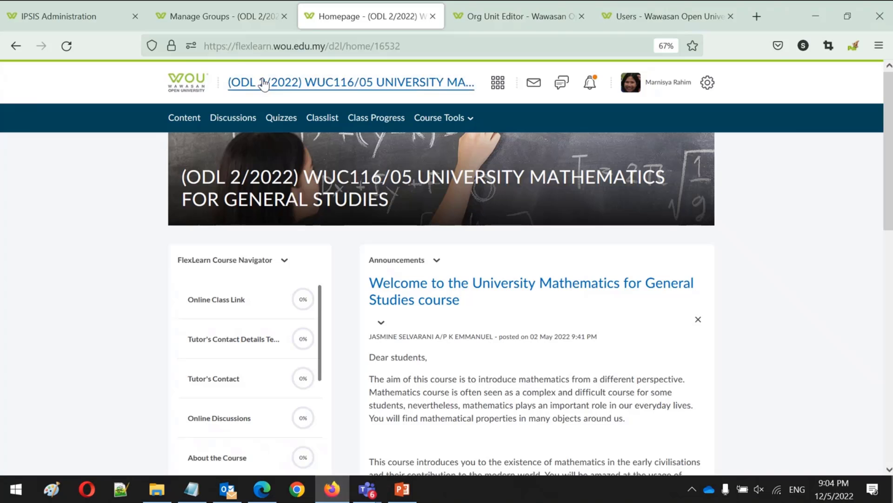
pyautogui.click(188, 83)
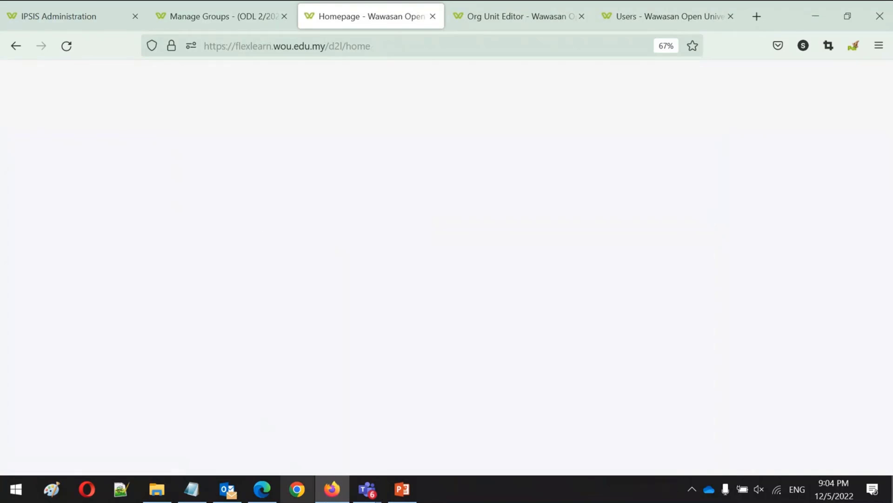
pyautogui.click(262, 488)
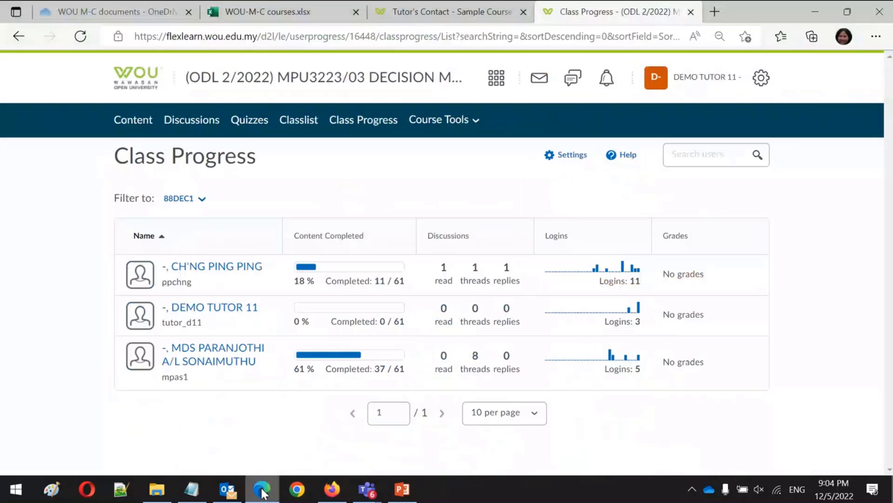
pyautogui.click(497, 80)
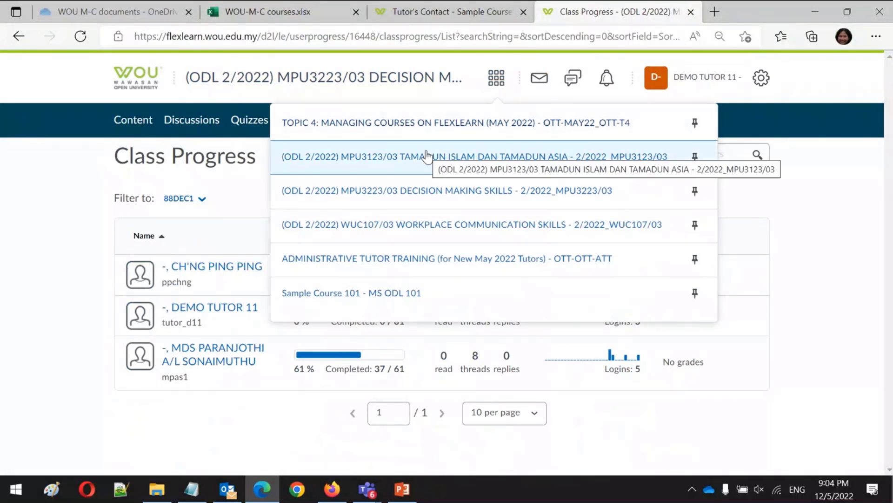
pyautogui.click(427, 157)
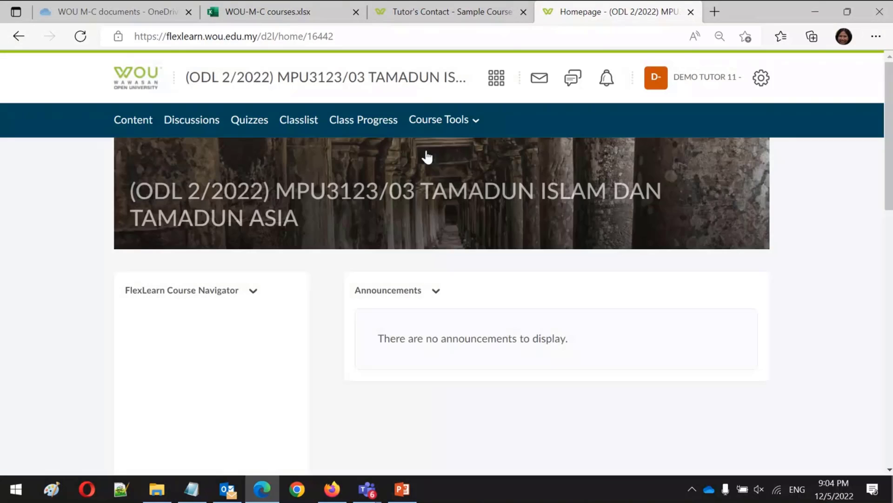
pyautogui.click(150, 122)
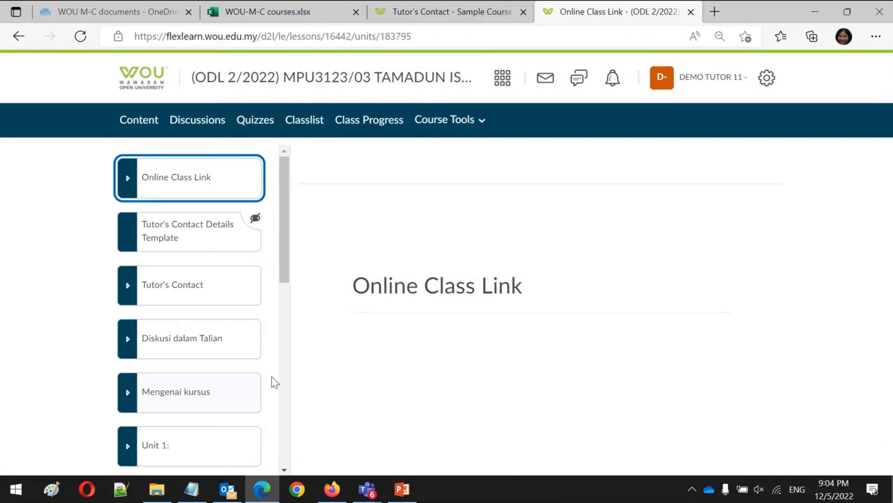
# Step: Open Bahan Kursus under Mengenai kursus and view the Tamadun Islam dan Tamadun Asia PDFs for U1, U2, U4, U5 and U3
pyautogui.click(236, 407)
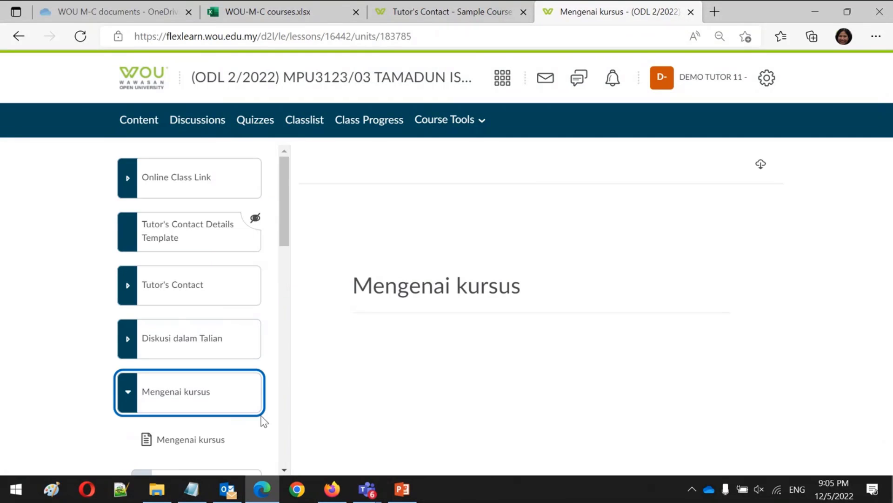
pyautogui.scroll(-5, 284, 427)
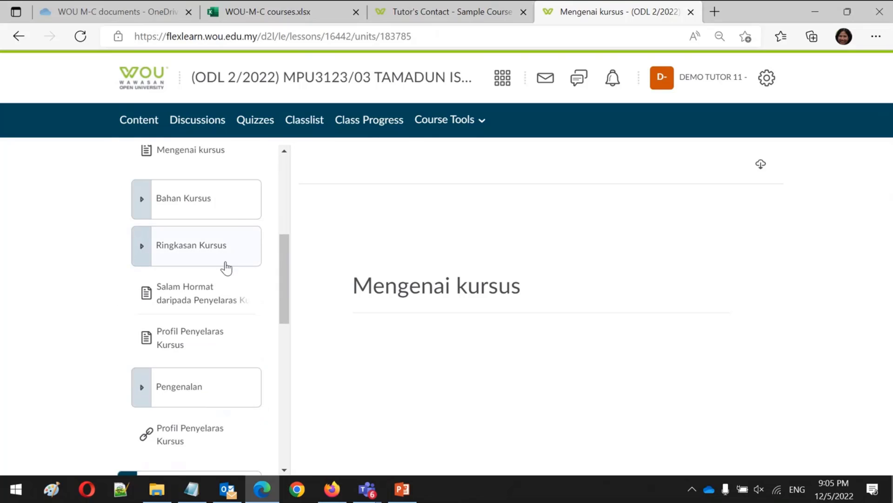
pyautogui.click(241, 211)
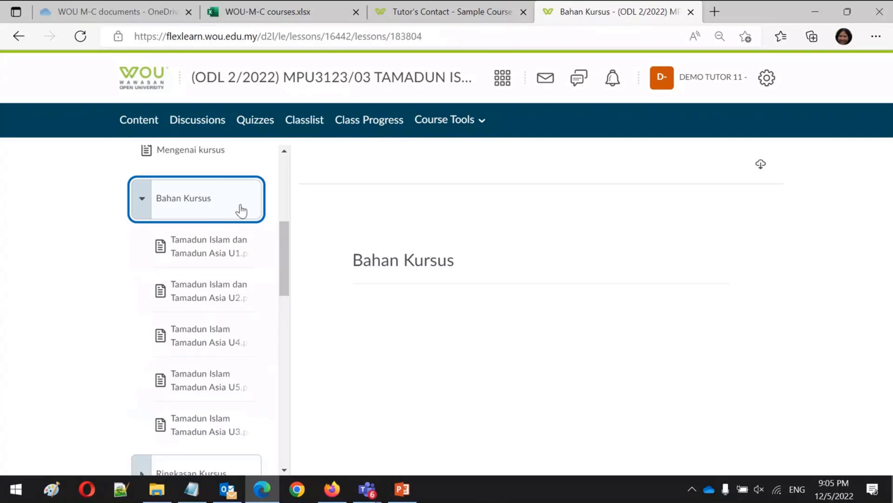
pyautogui.click(227, 256)
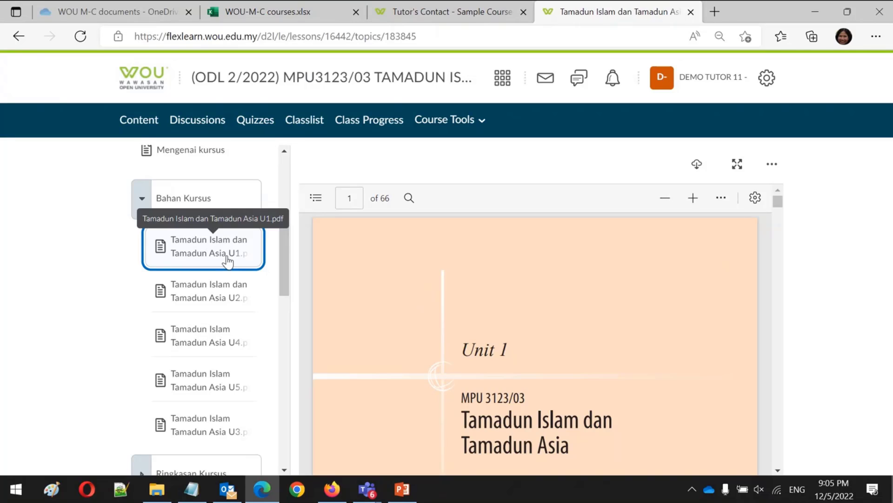
pyautogui.click(225, 281)
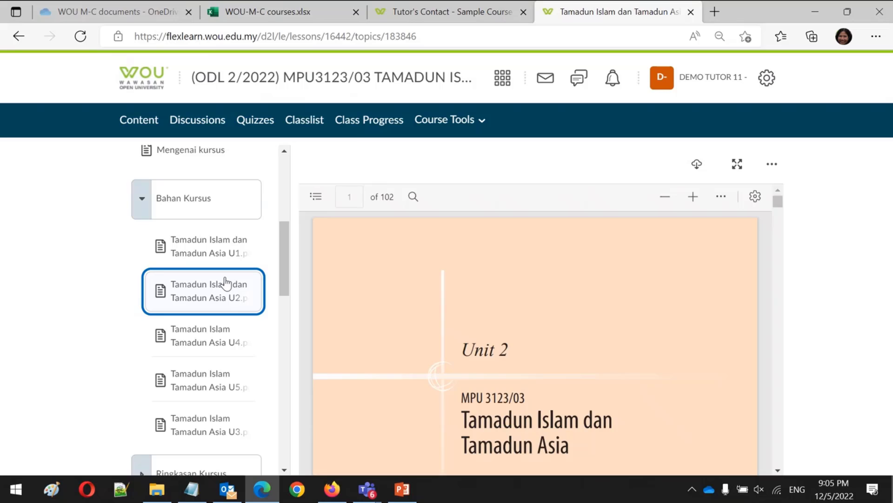
pyautogui.click(213, 330)
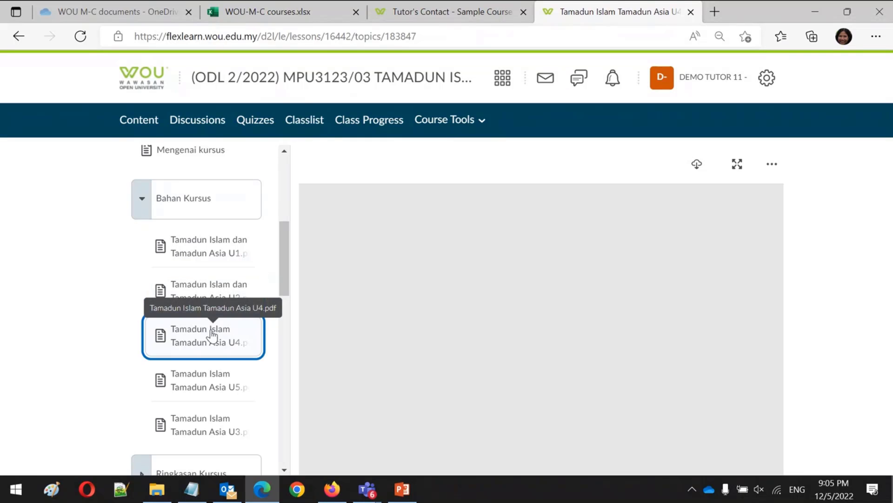
pyautogui.click(207, 376)
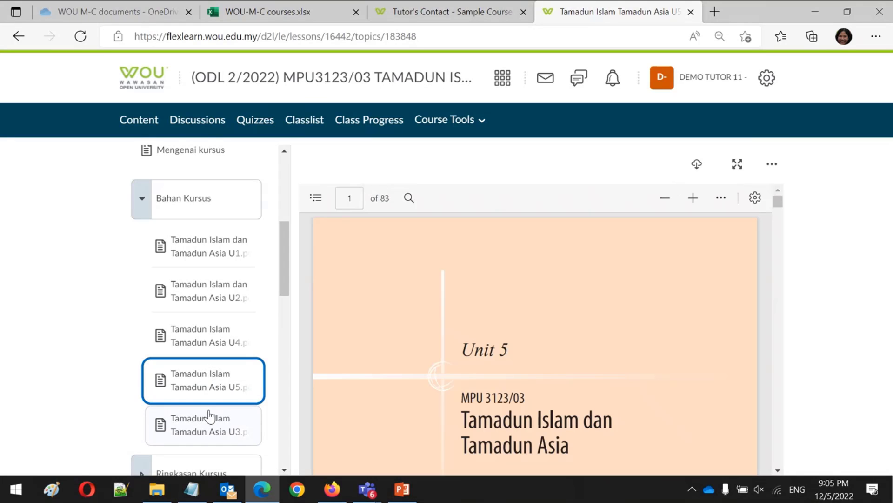
pyautogui.click(210, 416)
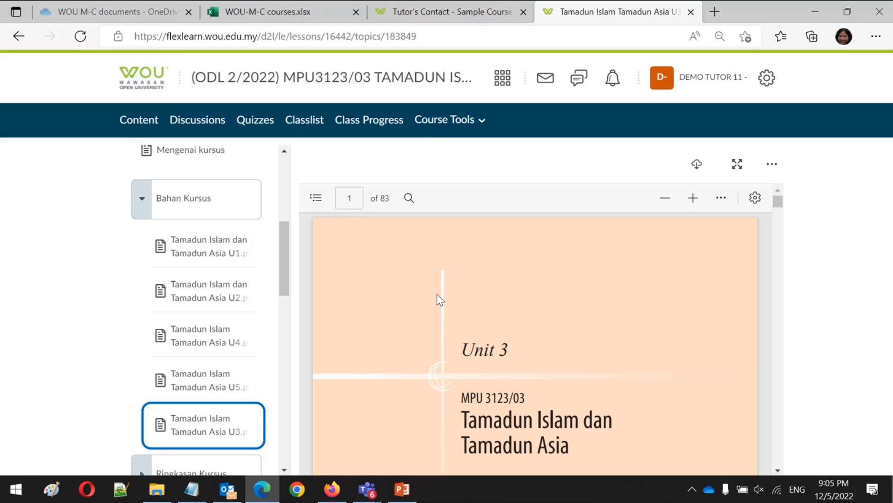
# Step: Close the WOU M-C documents and WOU-M-C courses.xlsx browser tabs
pyautogui.click(192, 18)
pyautogui.click(192, 18)
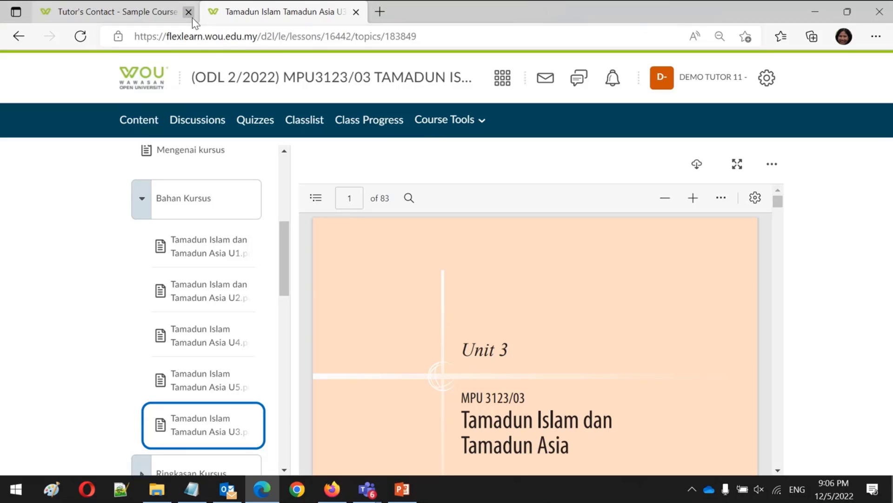